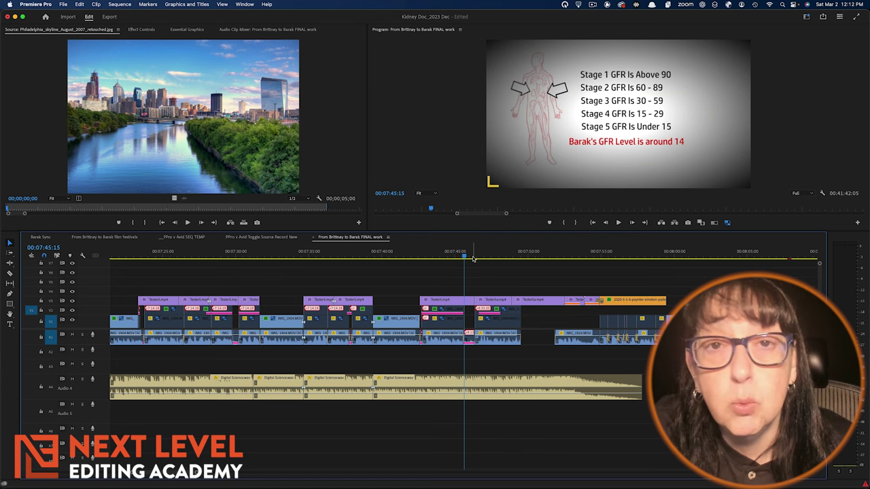
Step: Move the playhead to 00:07:44:02 in the sequence, where the GFR graphic is still being written
{"action": "mouse_move", "coordinate": [473, 259]}
{"action": "left_mouse_down"}
{"action": "mouse_move", "coordinate": [437, 261]}
{"action": "mouse_move", "coordinate": [483, 253]}
{"action": "left_mouse_up"}
{"action": "scroll", "coordinate": [509, 291], "scroll_direction": "up", "scroll_amount": 3}
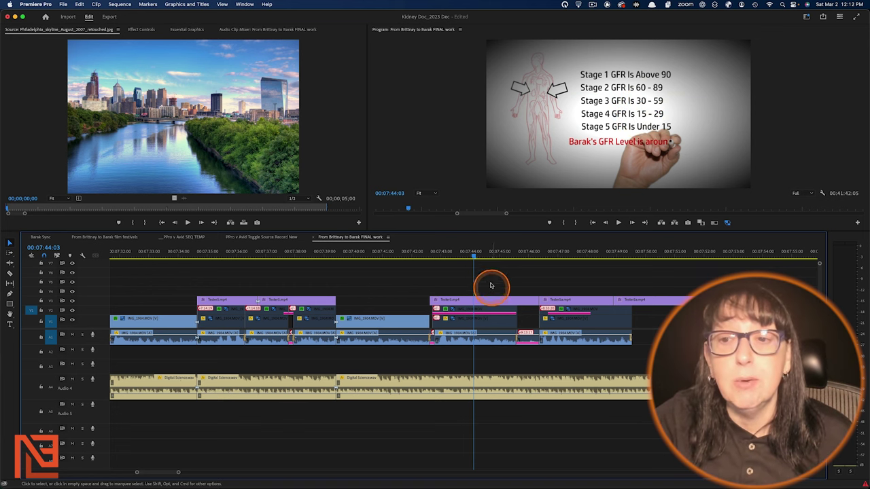
{"action": "left_click_drag", "start_coordinate": [474, 257], "coordinate": [473, 259]}
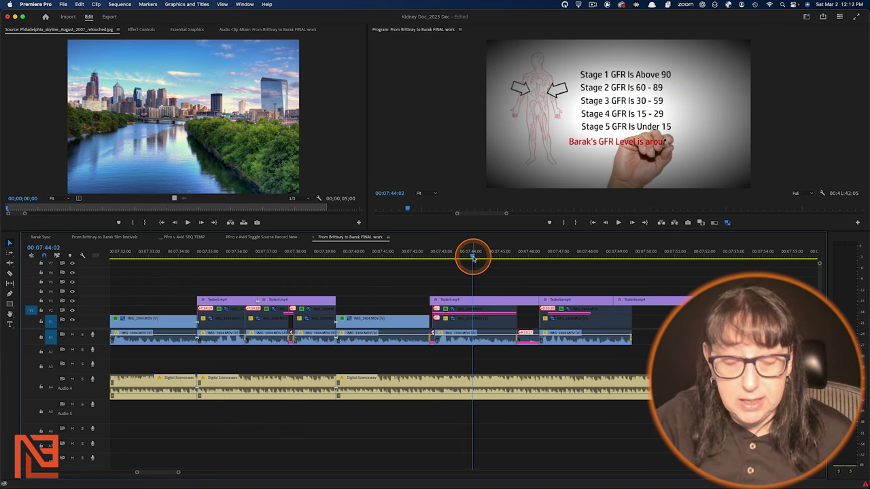
Step: Add a marker at the playhead and delete it through its marker settings
{"action": "key", "text": "m"}
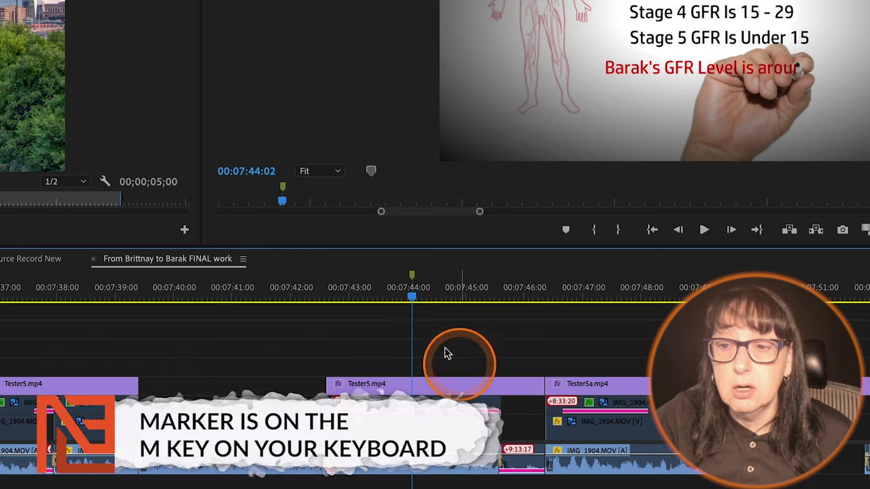
{"action": "double_click", "coordinate": [413, 278]}
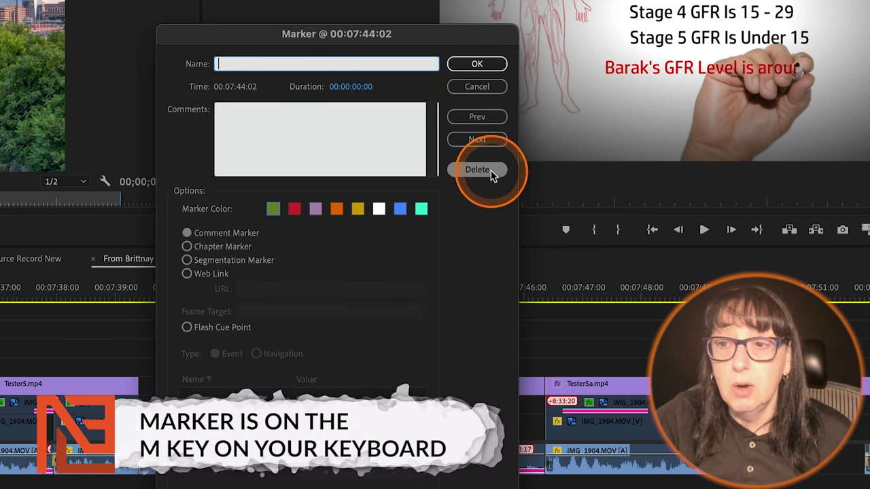
{"action": "left_click", "coordinate": [490, 171]}
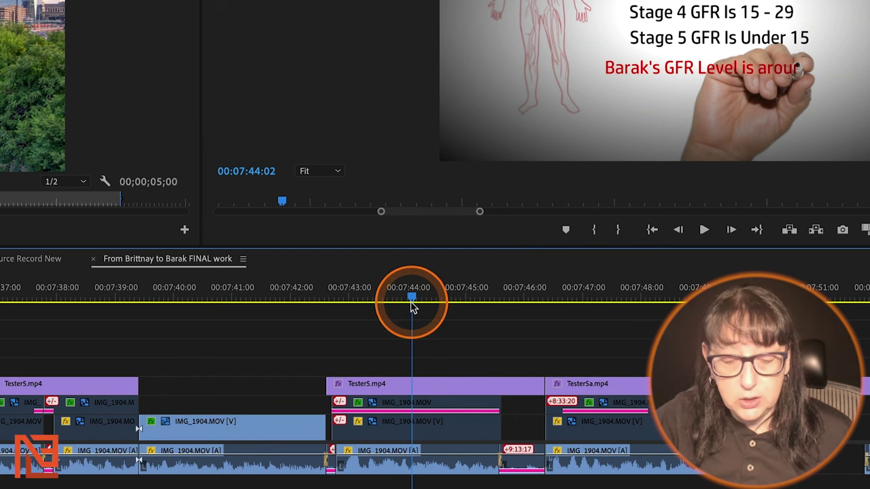
Step: Add a sequence marker at the playhead and open its settings
{"action": "key", "text": "m"}
{"action": "double_click", "coordinate": [412, 299]}
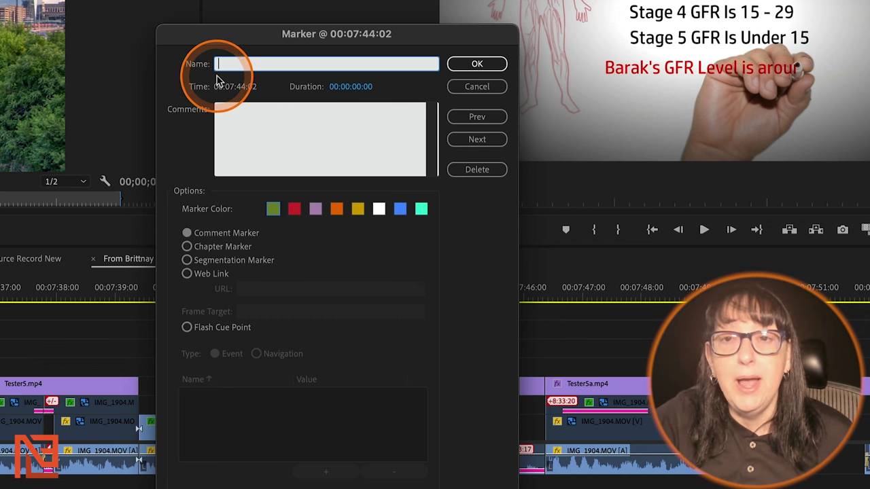
Step: Try the name "Grfx Problem" for the marker and clear the name again
{"action": "type", "text": "1"}
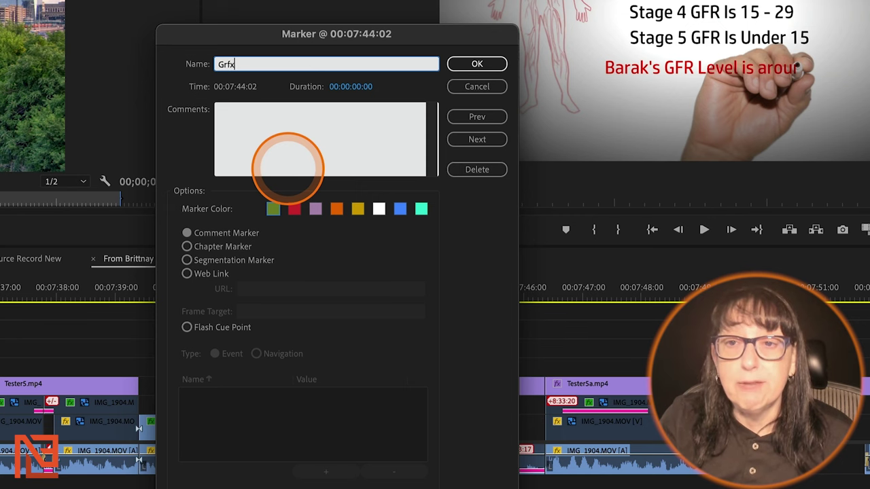
{"action": "type", "text": "Problem"}
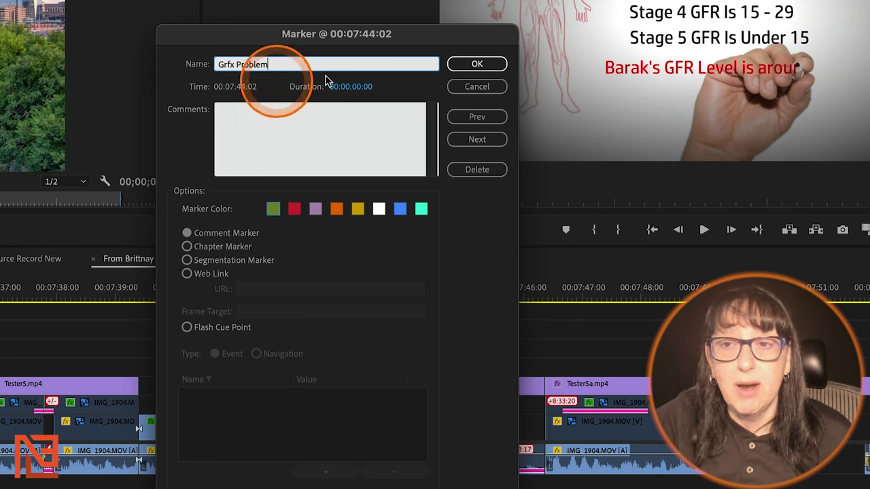
{"action": "left_click_drag", "start_coordinate": [268, 63], "coordinate": [215, 64]}
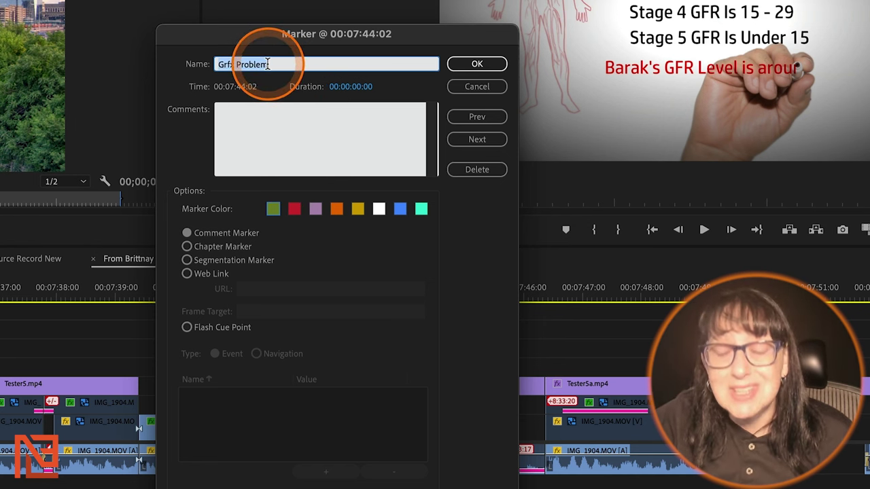
{"action": "key", "text": "BackSpace"}
Step: Give the marker the comment "FIX STAGE 3 TO BE 32-67", colour it purple and accept its settings
{"action": "left_click", "coordinate": [248, 114]}
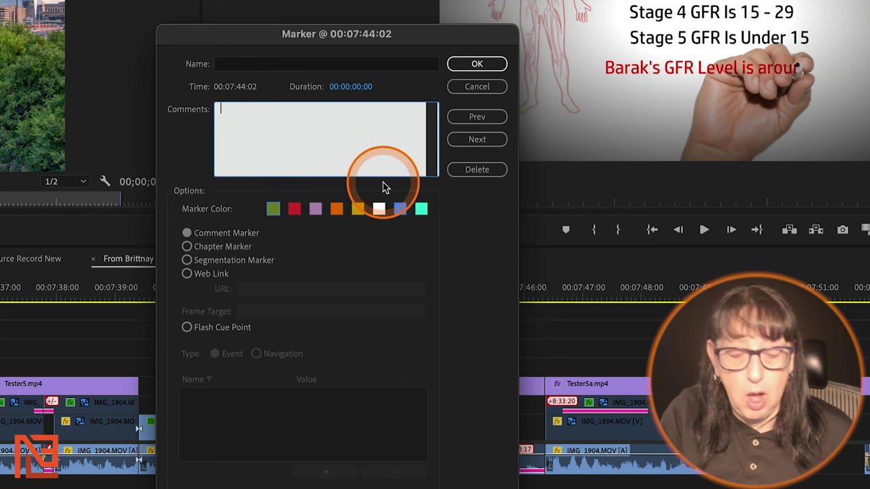
{"action": "type", "text": "FIX STAGE 3 TO BE 32-67"}
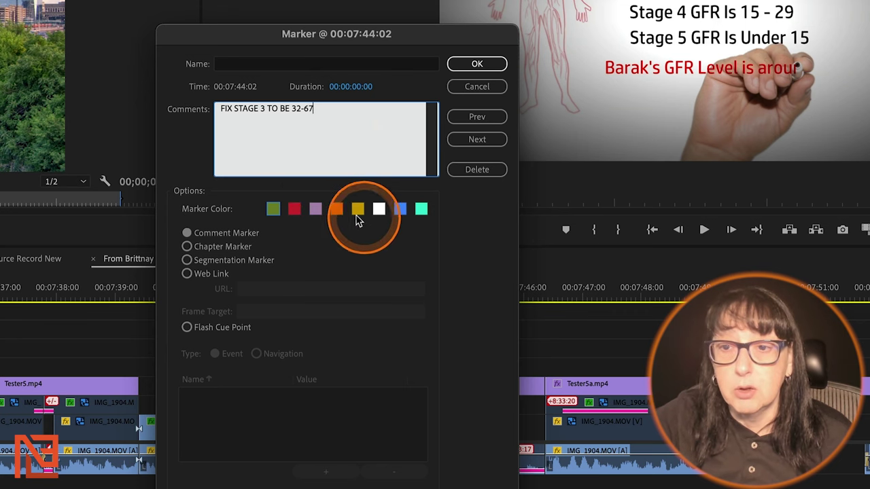
{"action": "left_click", "coordinate": [359, 360]}
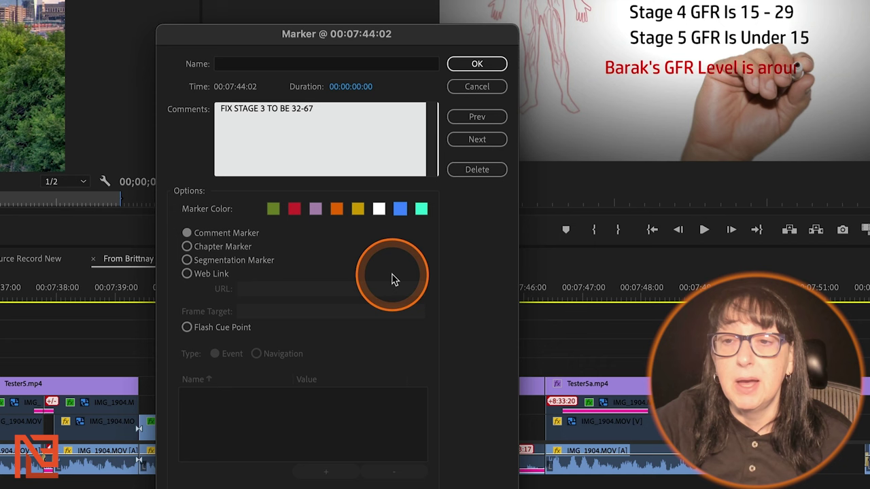
{"action": "left_click", "coordinate": [315, 208]}
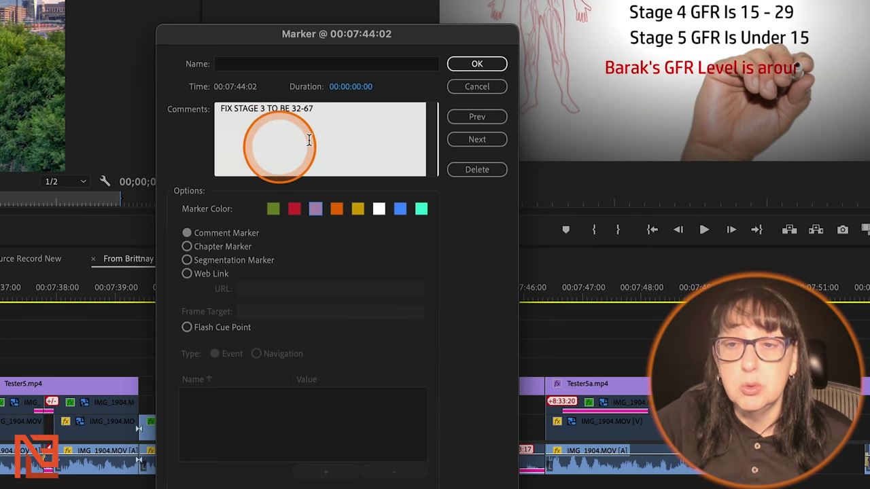
{"action": "left_click", "coordinate": [344, 133]}
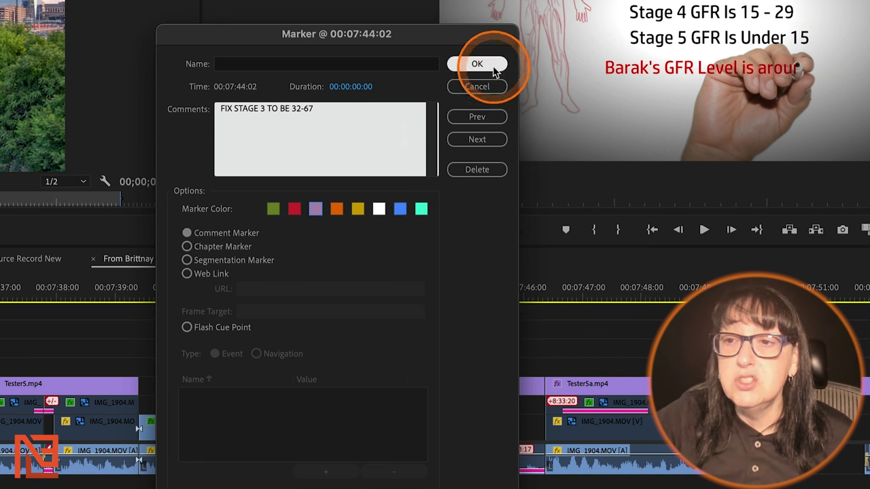
{"action": "left_click", "coordinate": [482, 66]}
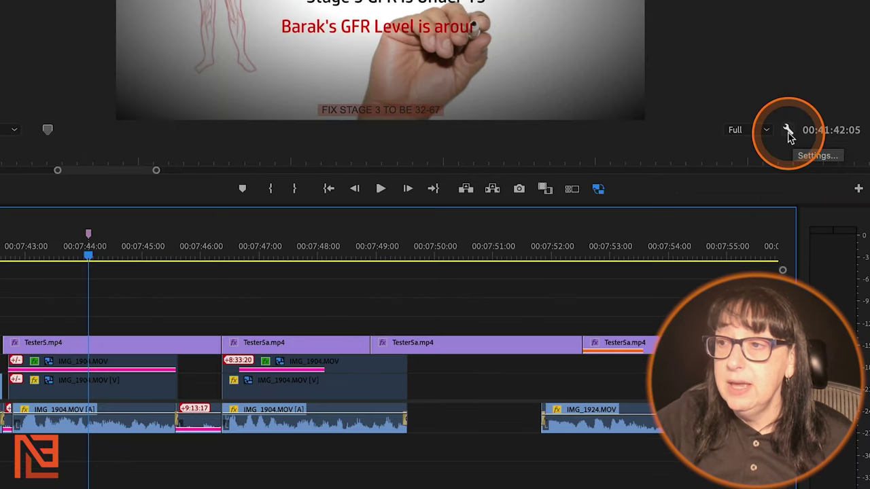
Step: Choose Custom Overlay as the program monitor's overlay preset
{"action": "left_click", "coordinate": [822, 194]}
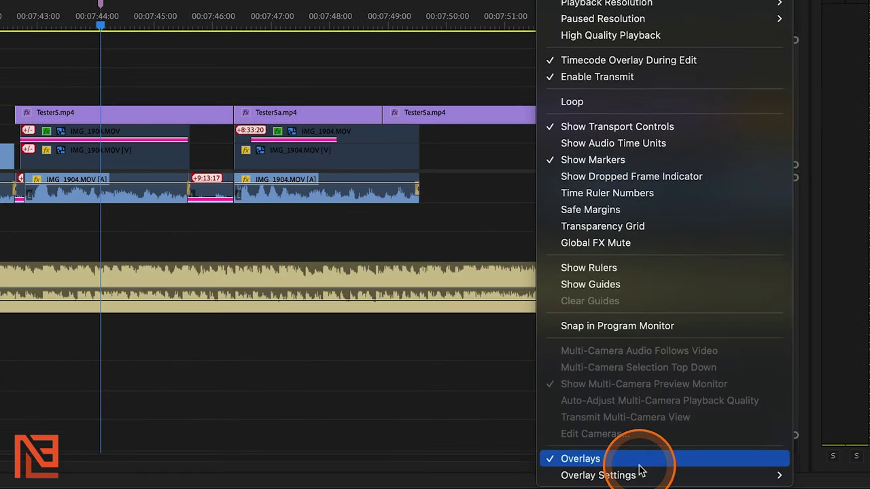
{"action": "mouse_move", "coordinate": [641, 471]}
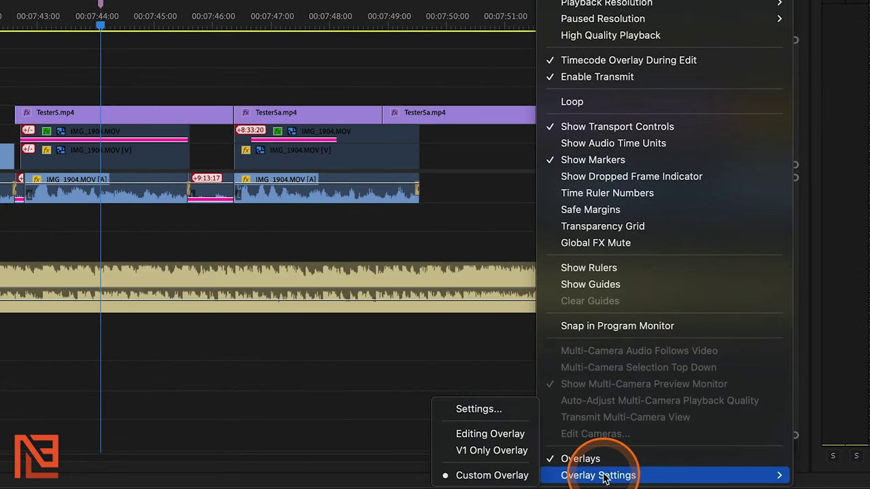
{"action": "left_click", "coordinate": [499, 475]}
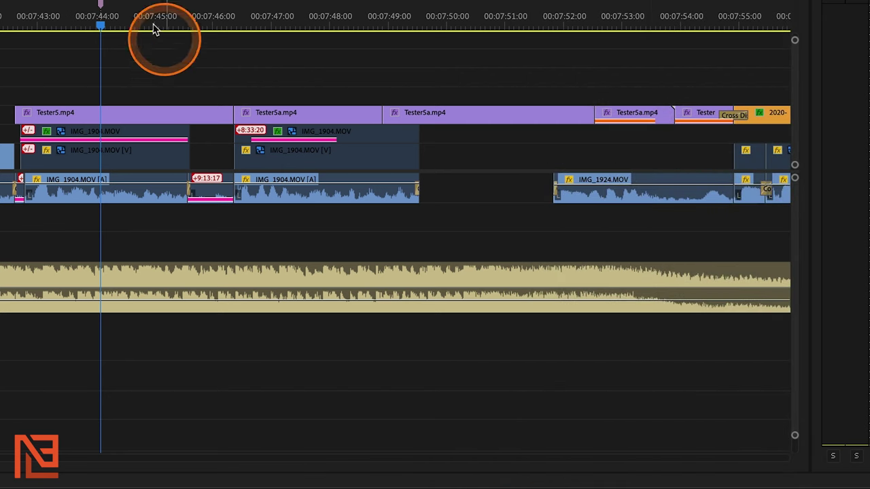
{"action": "right_click", "coordinate": [99, 7]}
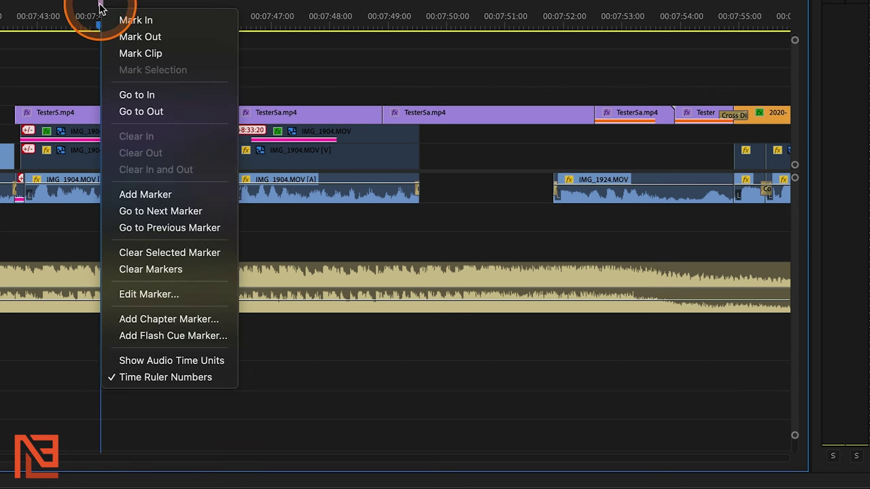
{"action": "key", "text": "Escape"}
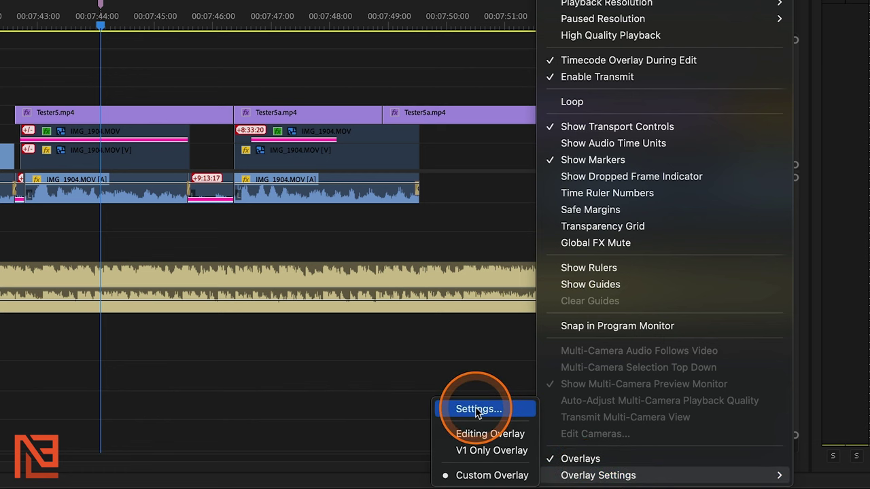
Step: Set the lower-centre field of the custom overlay to Source Timecode in the program monitor's overlay settings
{"action": "left_click", "coordinate": [477, 409]}
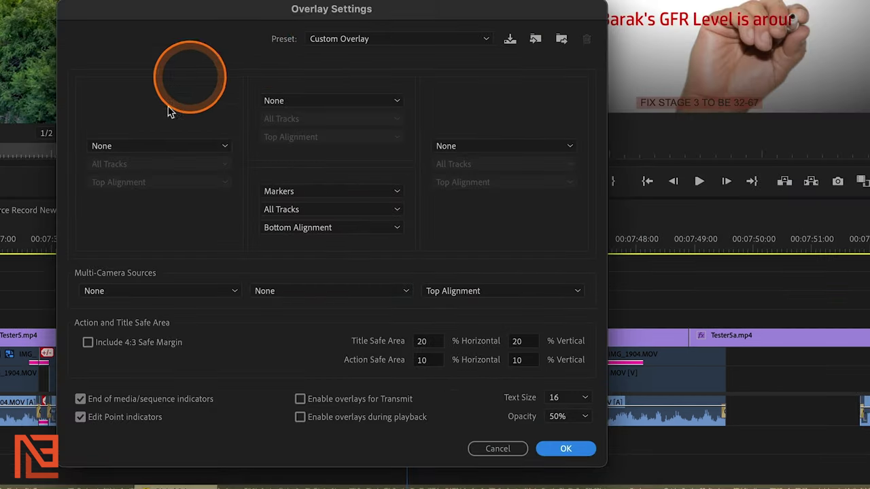
{"action": "left_click_drag", "start_coordinate": [431, 6], "coordinate": [203, 0]}
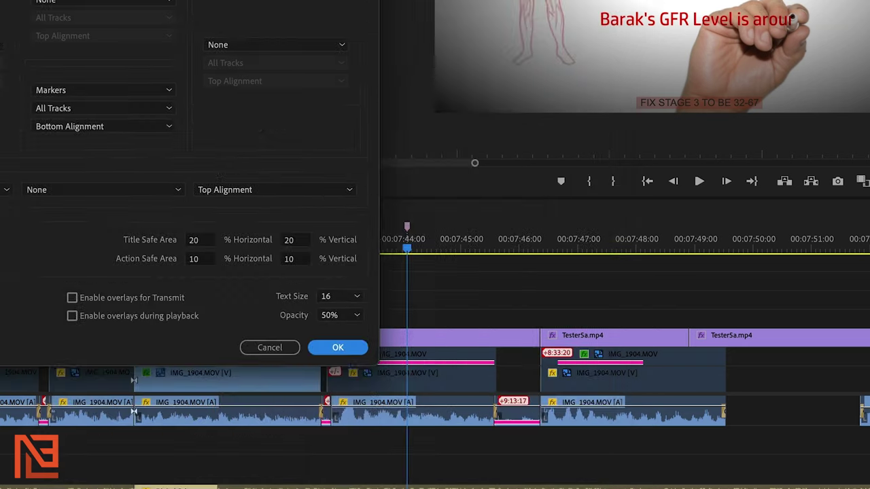
{"action": "left_click", "coordinate": [34, 104]}
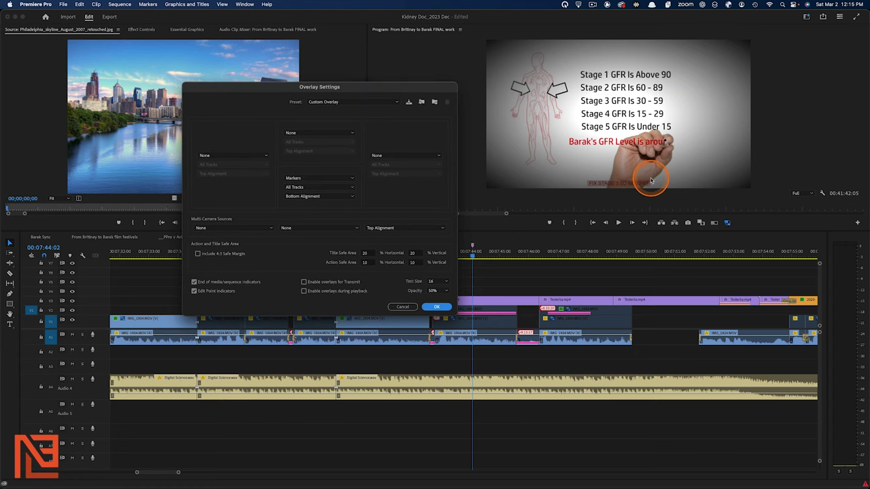
{"action": "left_click", "coordinate": [650, 180]}
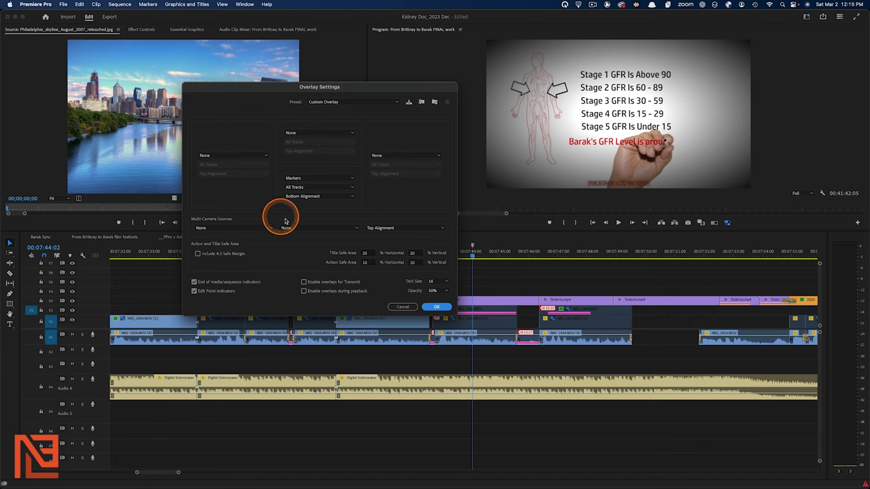
{"action": "left_click", "coordinate": [351, 180]}
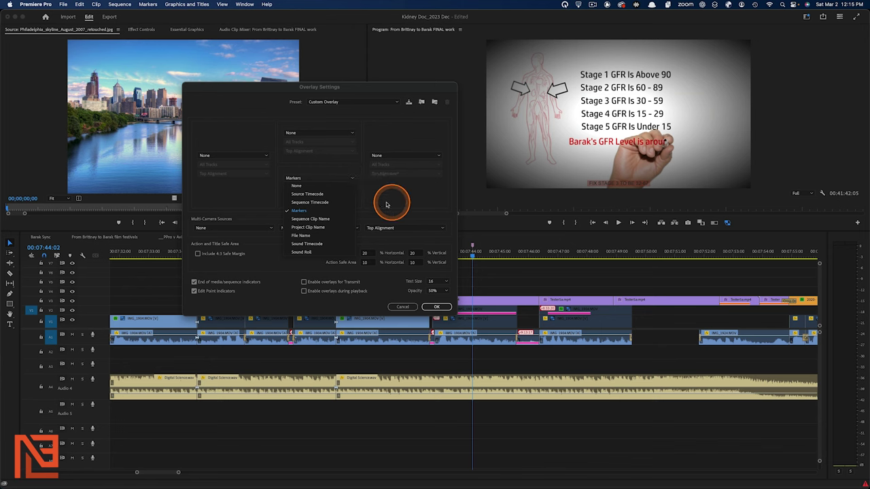
{"action": "left_click", "coordinate": [303, 194]}
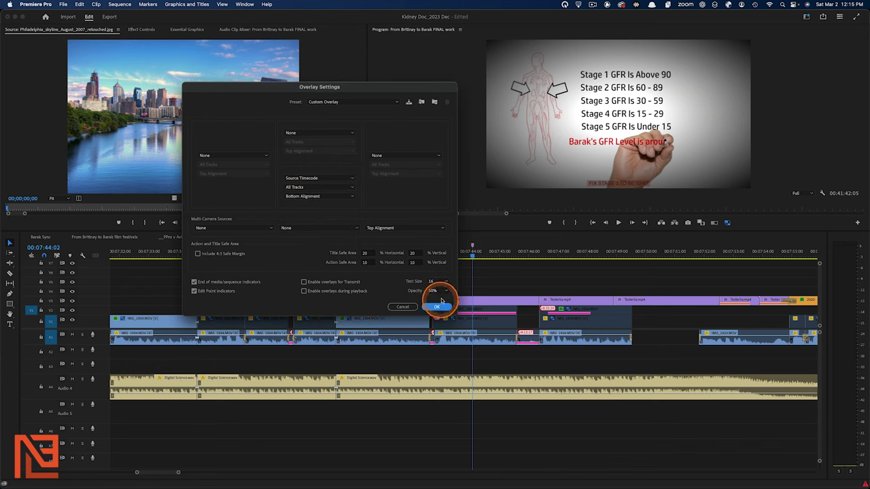
{"action": "left_click", "coordinate": [438, 305]}
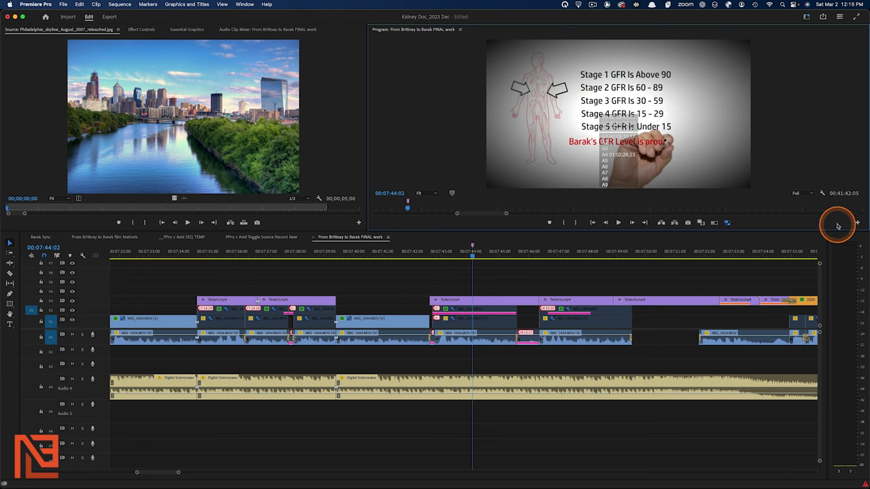
Step: Reopen the program monitor's overlay settings and set the lower-centre overlay field to Markers
{"action": "left_click", "coordinate": [823, 193]}
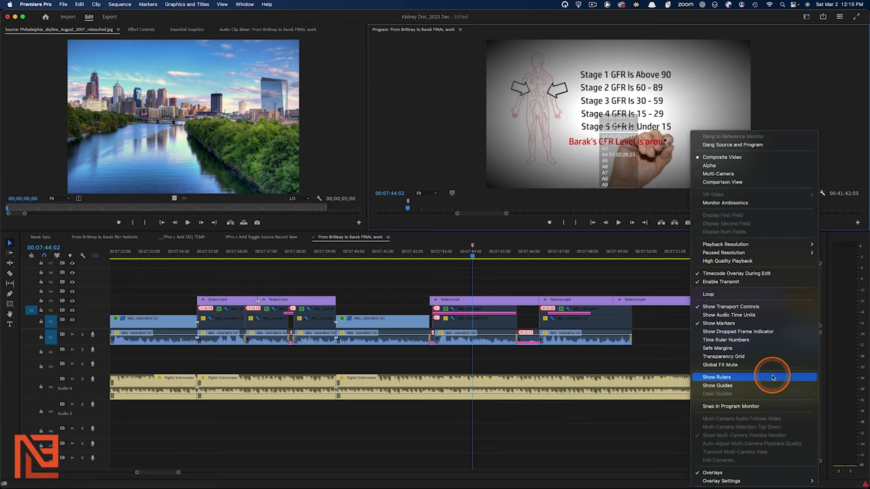
{"action": "mouse_move", "coordinate": [780, 481]}
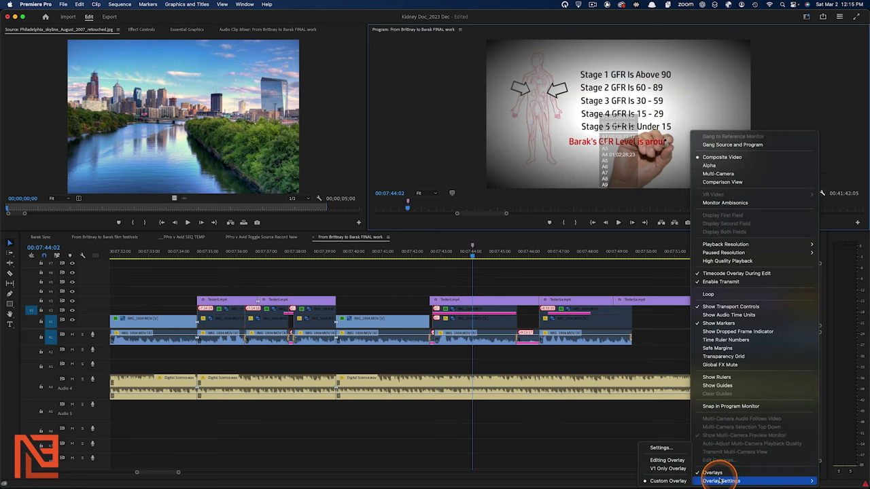
{"action": "left_click", "coordinate": [661, 448]}
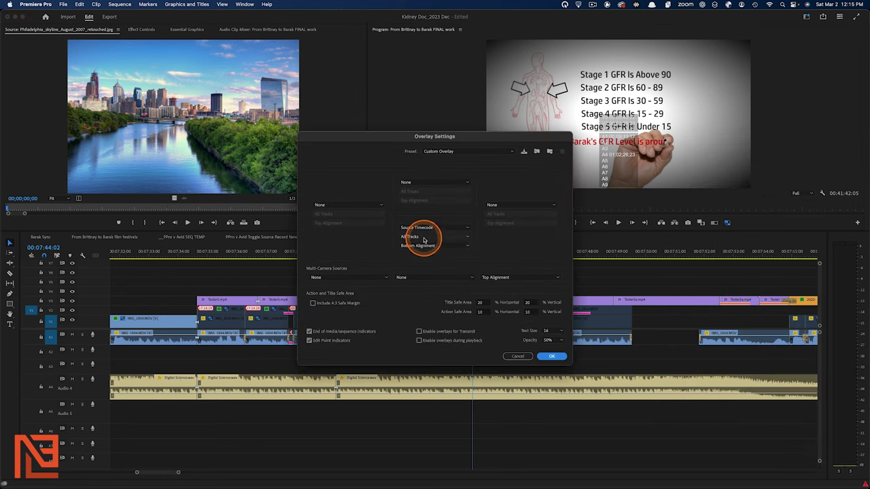
{"action": "left_click", "coordinate": [441, 228]}
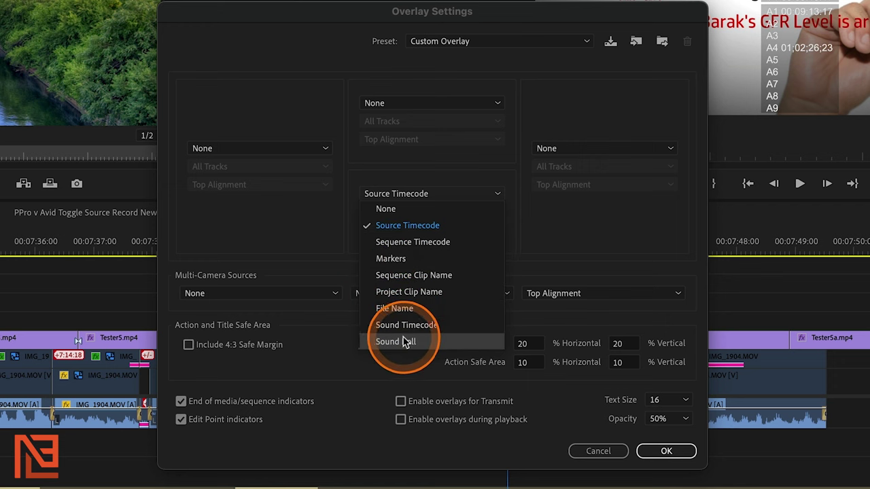
{"action": "left_click", "coordinate": [393, 261]}
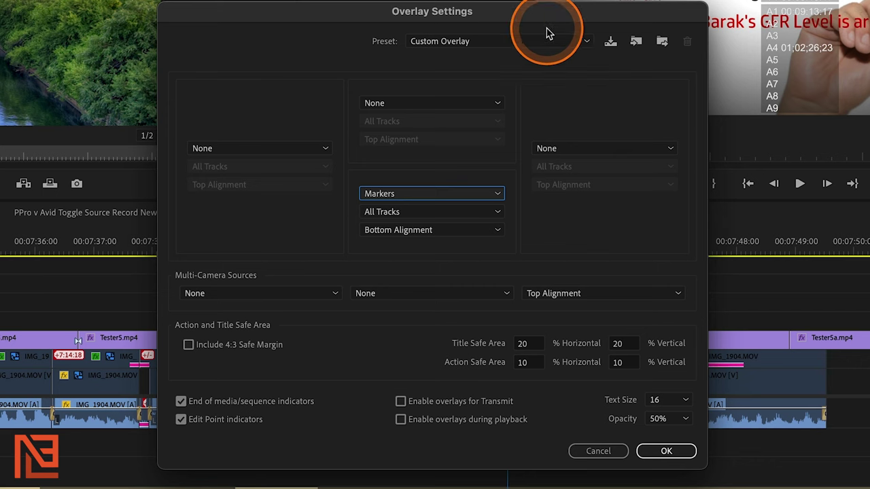
Step: Save the custom overlay as a preset named MARKERS BOTTOM and accept the overlay settings
{"action": "left_click", "coordinate": [585, 42]}
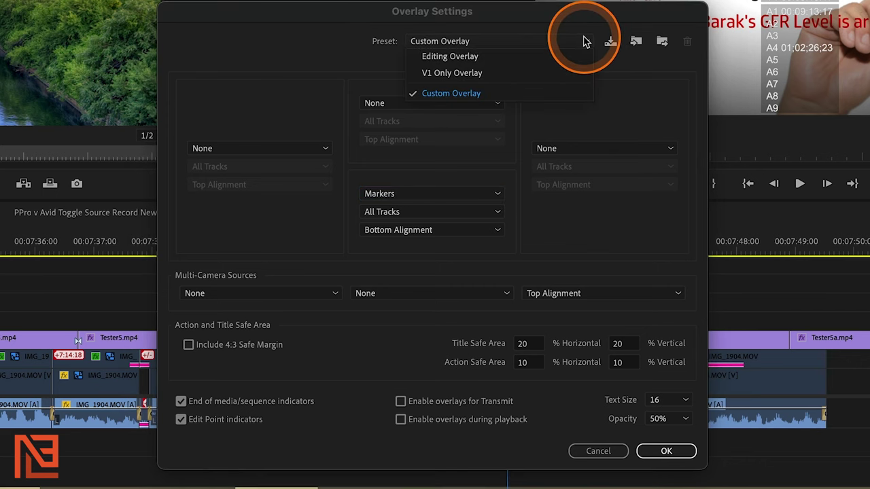
{"action": "left_click", "coordinate": [610, 42]}
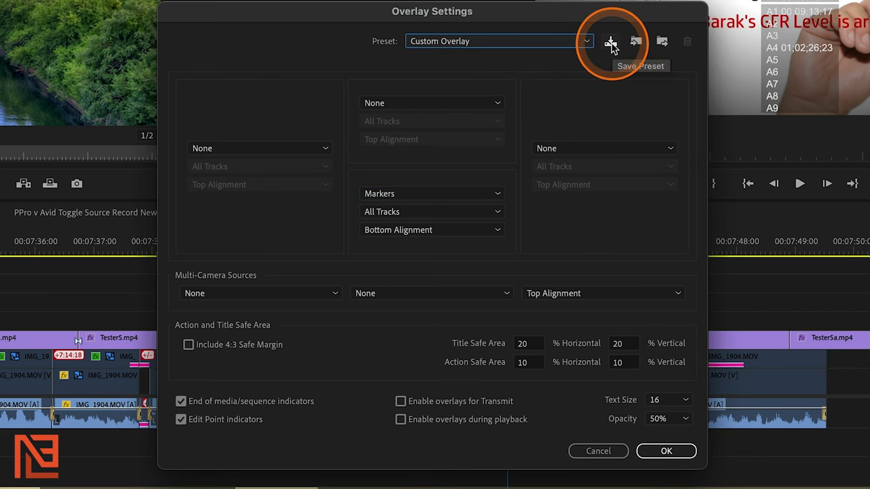
{"action": "left_click", "coordinate": [610, 43]}
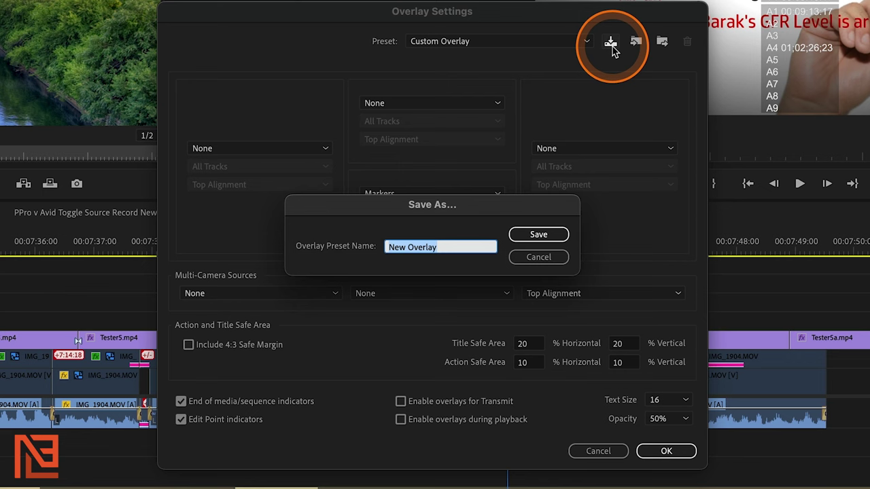
{"action": "type", "text": "MARKERS BOTTOM"}
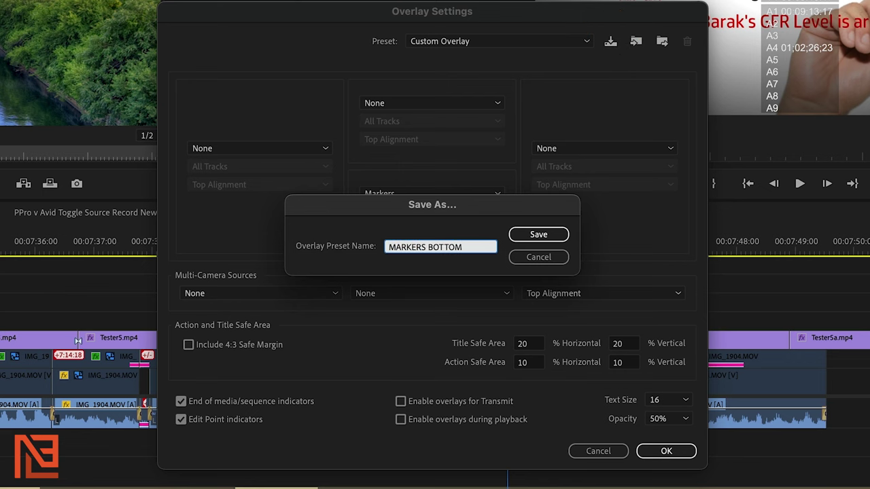
{"action": "left_click", "coordinate": [532, 235]}
{"action": "left_click", "coordinate": [668, 452]}
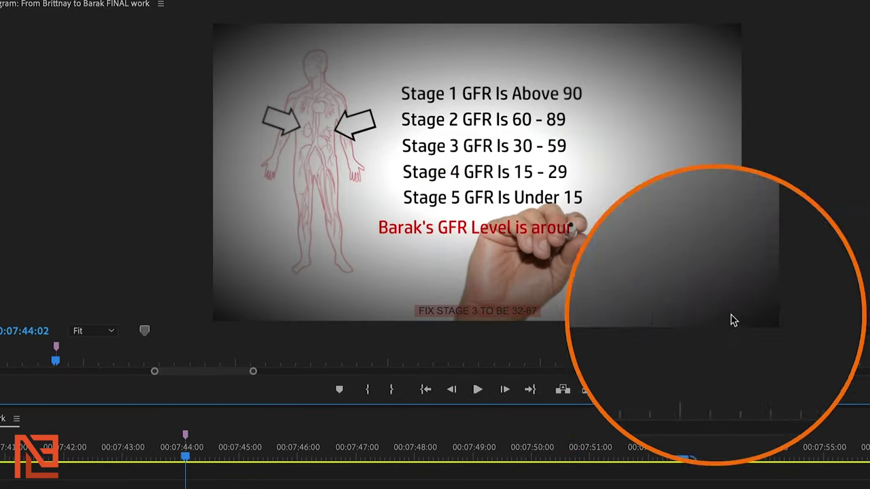
Step: Choose MARKERS BOTTOM from the program monitor's list of overlay presets
{"action": "left_click", "coordinate": [869, 330]}
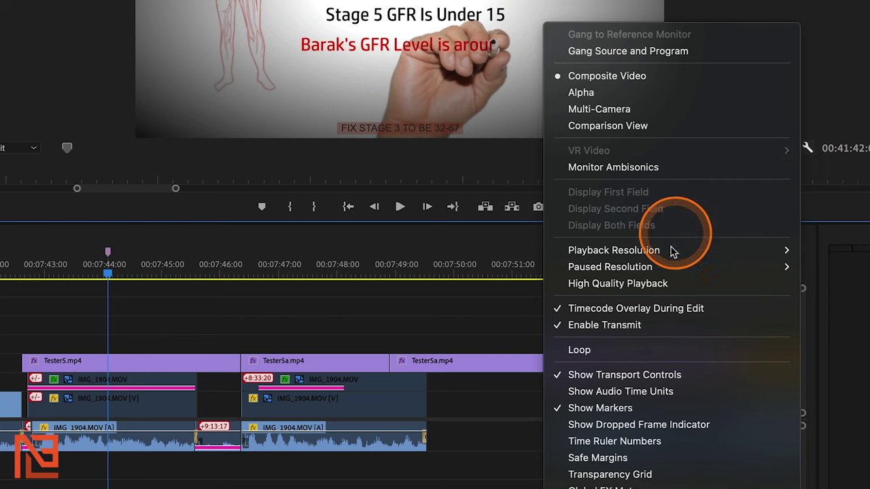
{"action": "left_click", "coordinate": [610, 488]}
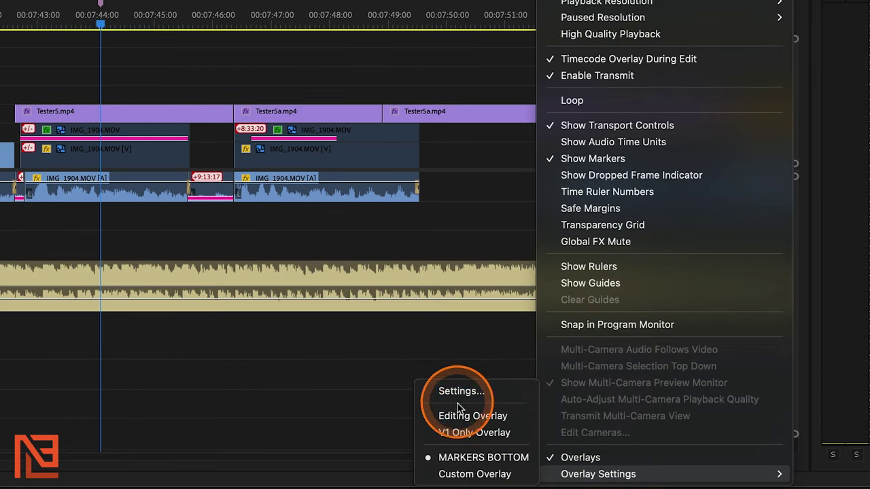
{"action": "left_click", "coordinate": [477, 457]}
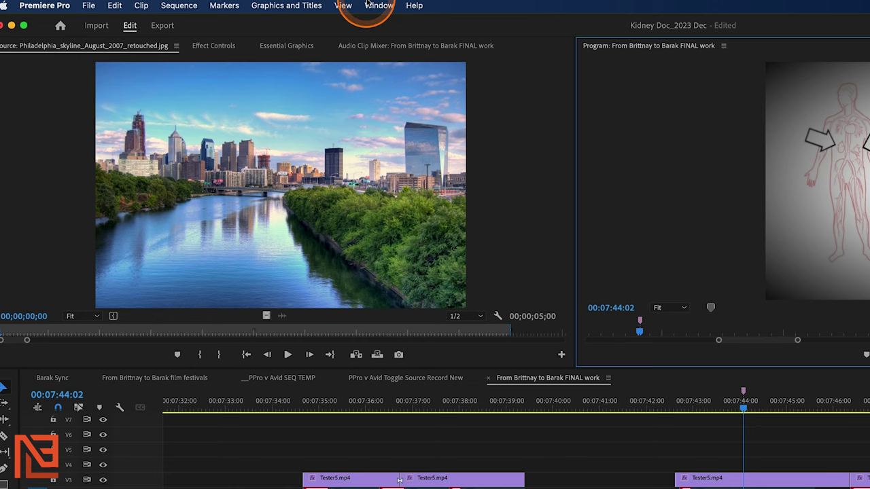
Step: Display the Markers panel docked beside the source monitor
{"action": "left_click", "coordinate": [378, 6]}
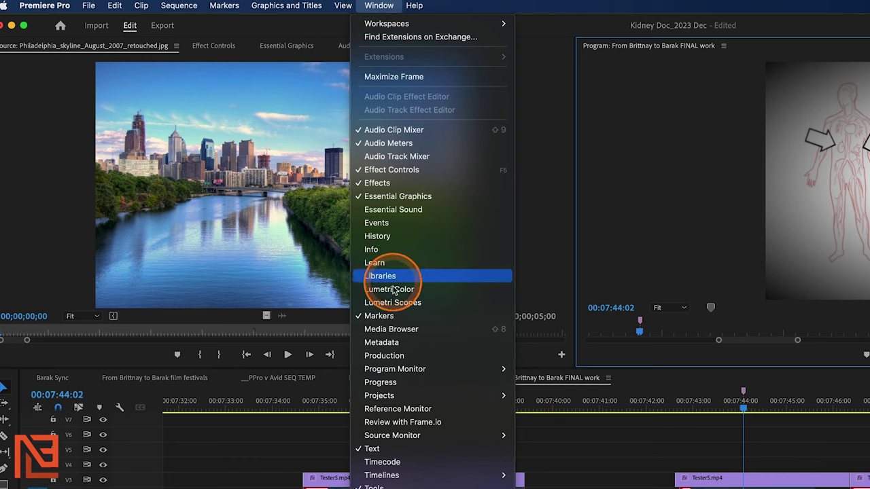
{"action": "left_click", "coordinate": [374, 6]}
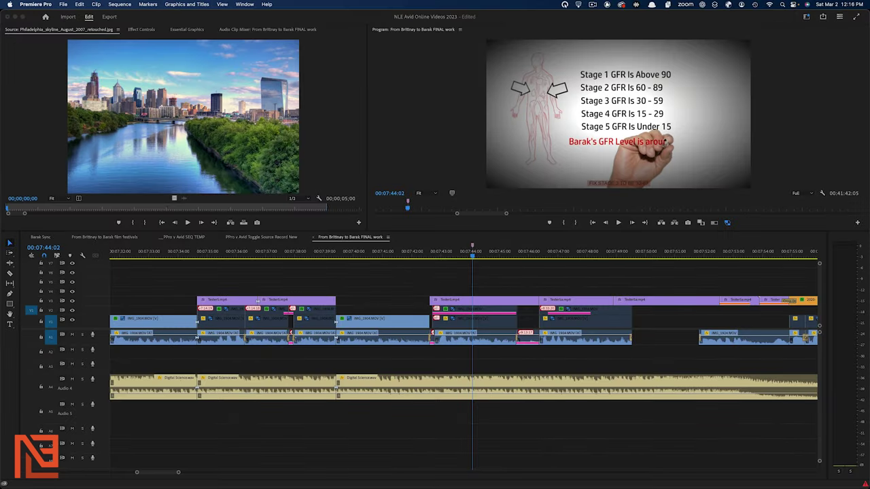
{"action": "mouse_move", "coordinate": [21, 71]}
{"action": "left_mouse_down"}
{"action": "mouse_move", "coordinate": [34, 68]}
{"action": "mouse_move", "coordinate": [14, 68]}
{"action": "left_mouse_up"}
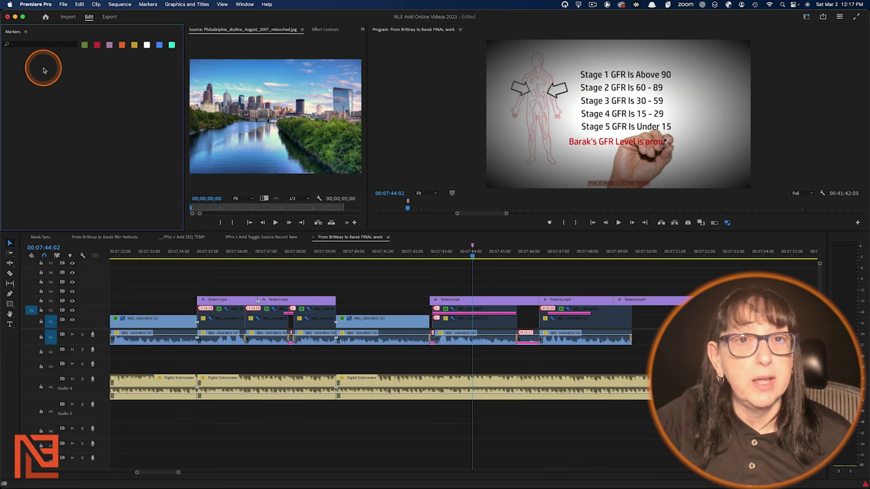
Step: Activate the timeline to list its sequence markers in the Markers panel and move the playhead to 00:07:44:06
{"action": "left_click", "coordinate": [476, 265]}
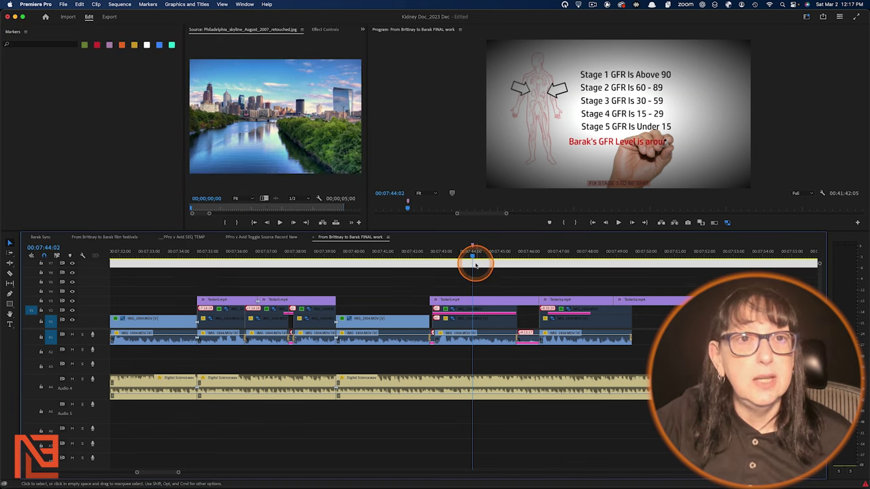
{"action": "left_click", "coordinate": [108, 99]}
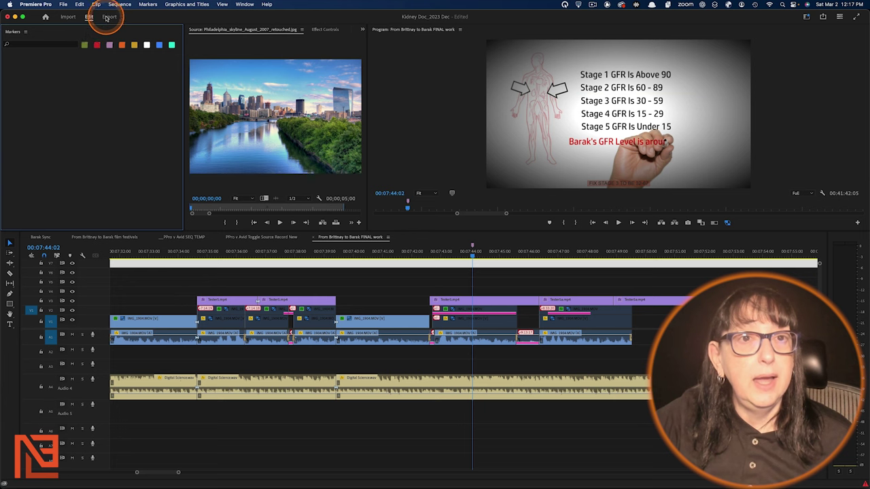
{"action": "left_click", "coordinate": [26, 32]}
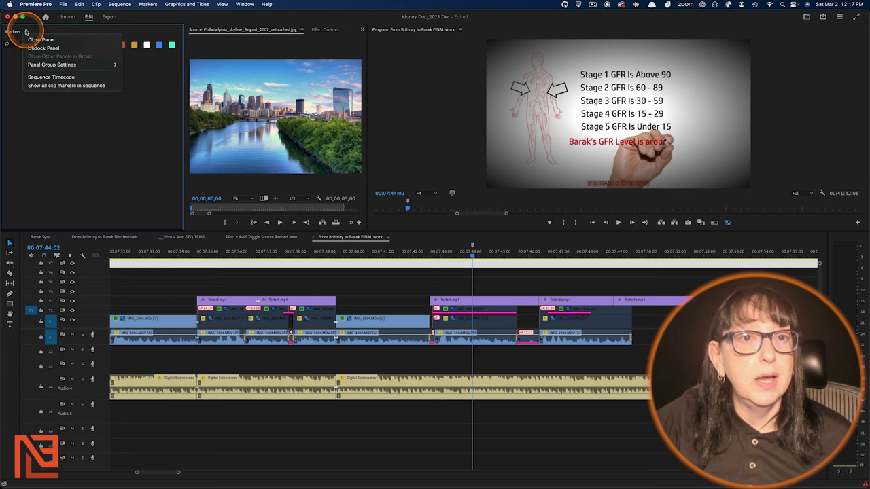
{"action": "left_click", "coordinate": [23, 156]}
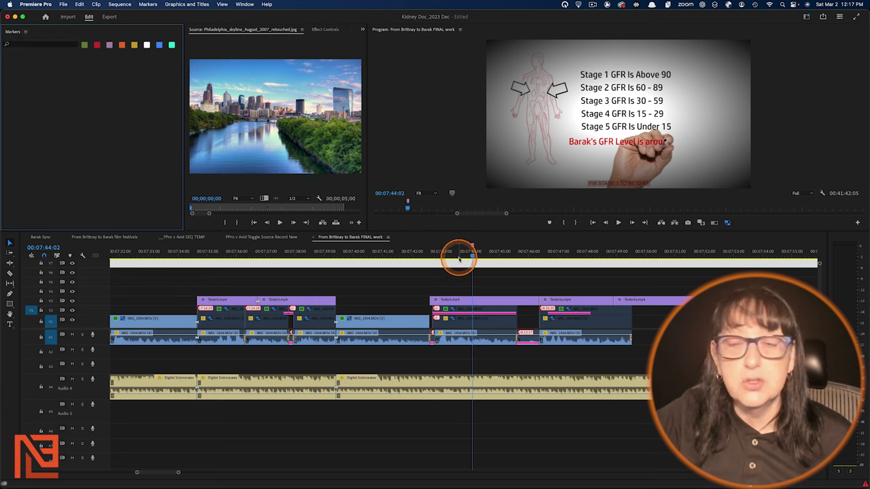
{"action": "left_click", "coordinate": [495, 258]}
{"action": "left_click", "coordinate": [478, 250]}
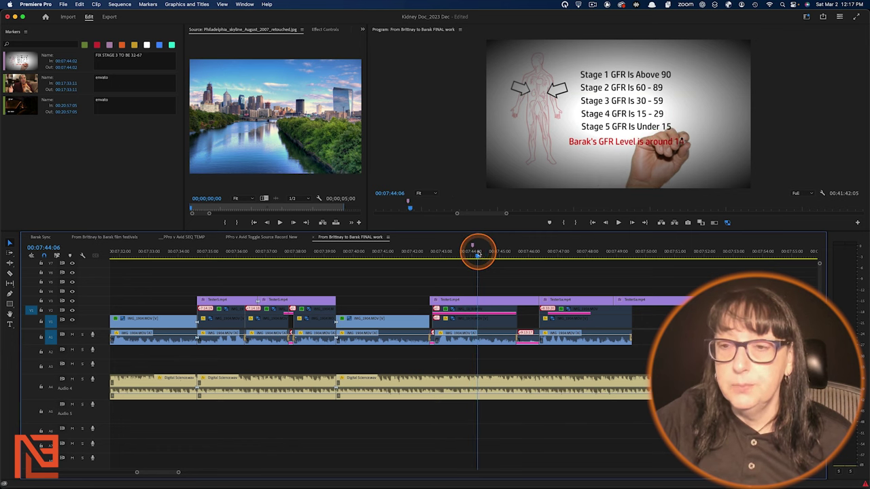
Step: Widen the source monitor panel and make the program monitor active to list the sequence's markers again
{"action": "key", "text": "minus"}
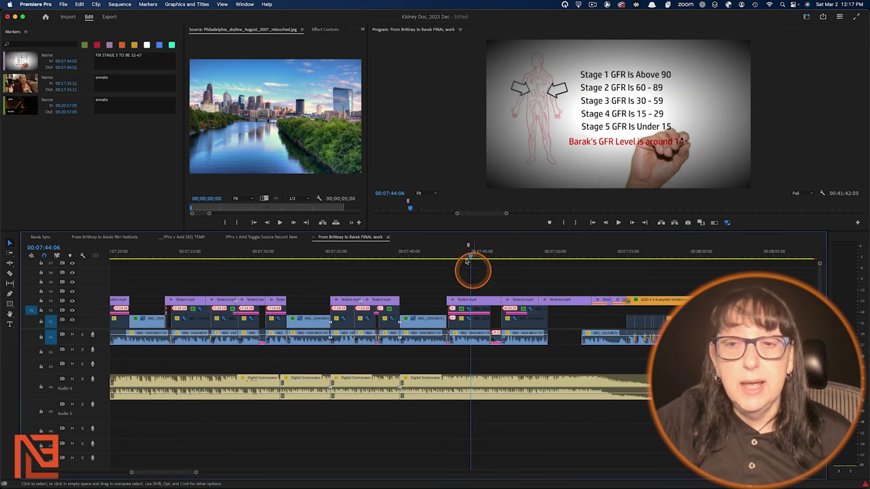
{"action": "left_click", "coordinate": [102, 144]}
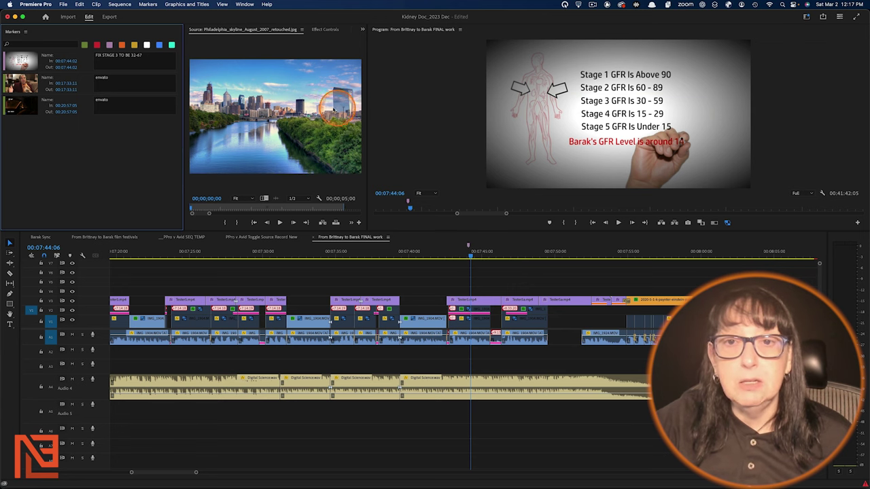
{"action": "left_click", "coordinate": [317, 35]}
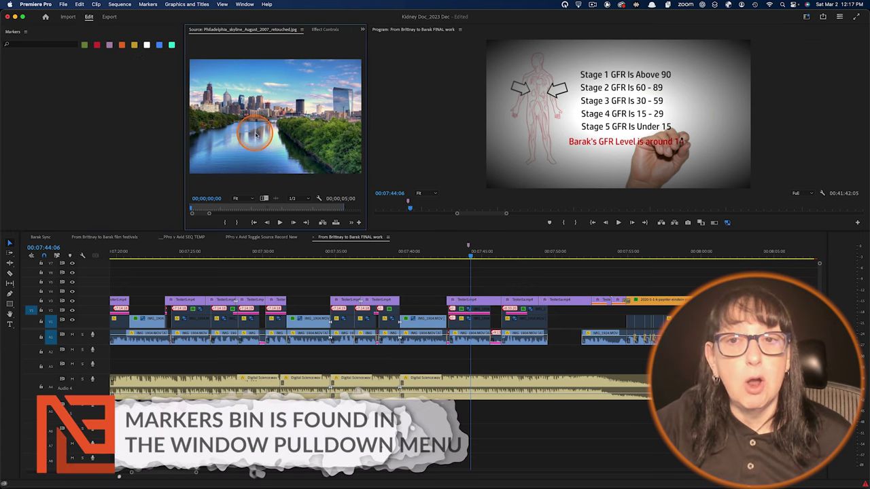
{"action": "left_click_drag", "start_coordinate": [366, 120], "coordinate": [509, 135]}
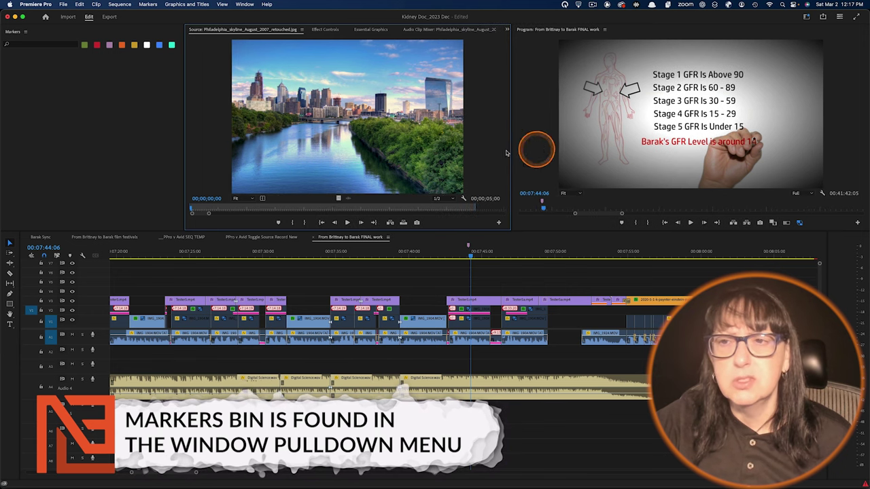
{"action": "left_click", "coordinate": [538, 81]}
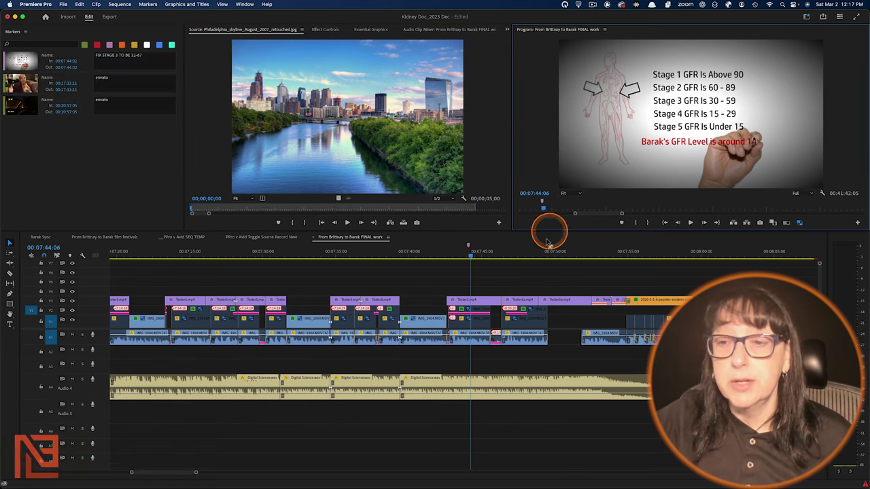
Step: Give the purple marker at 00:07:44:02 the name FRANK ZAPPA and accept its settings
{"action": "left_click", "coordinate": [492, 279]}
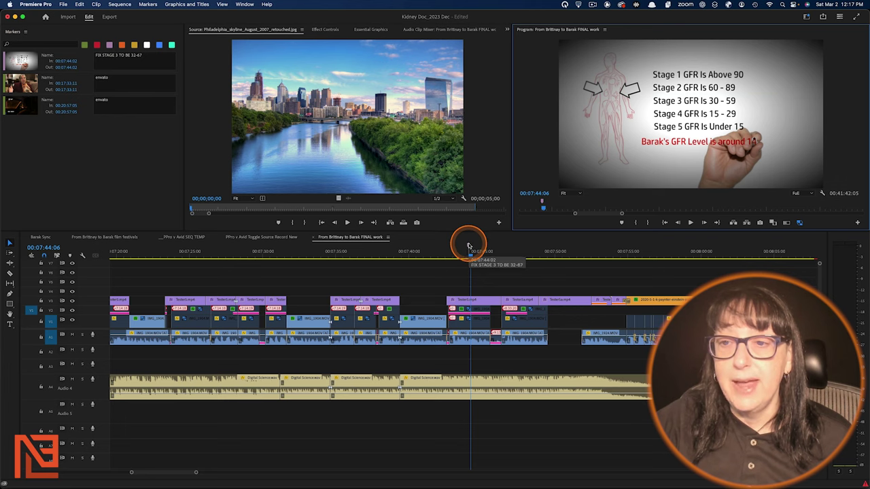
{"action": "double_click", "coordinate": [467, 244]}
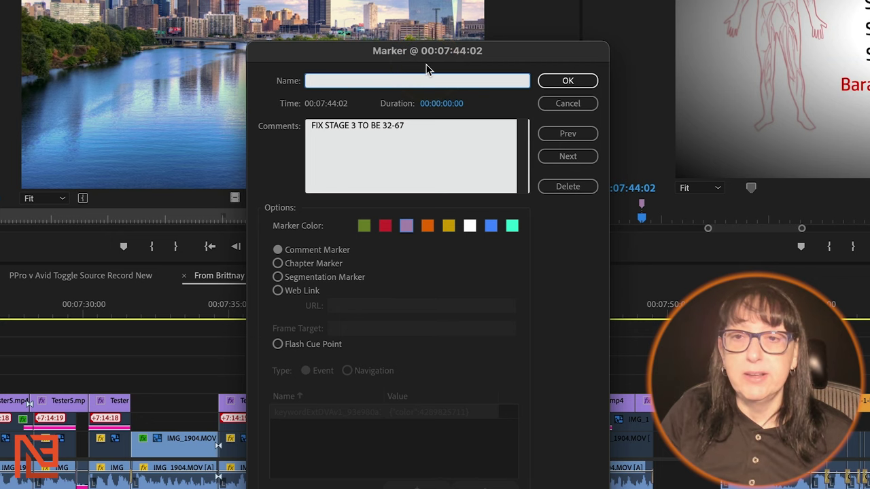
{"action": "left_click", "coordinate": [427, 67]}
{"action": "type", "text": "FRANK ZAPPA"}
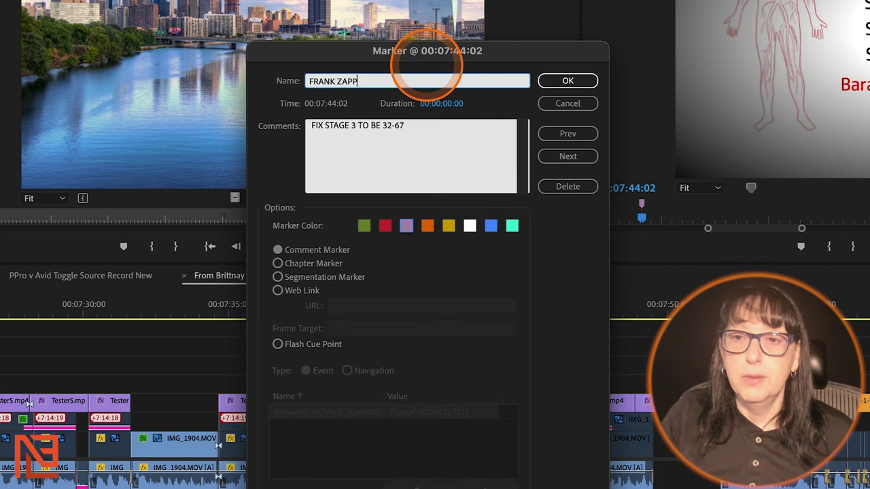
{"action": "left_click", "coordinate": [568, 80]}
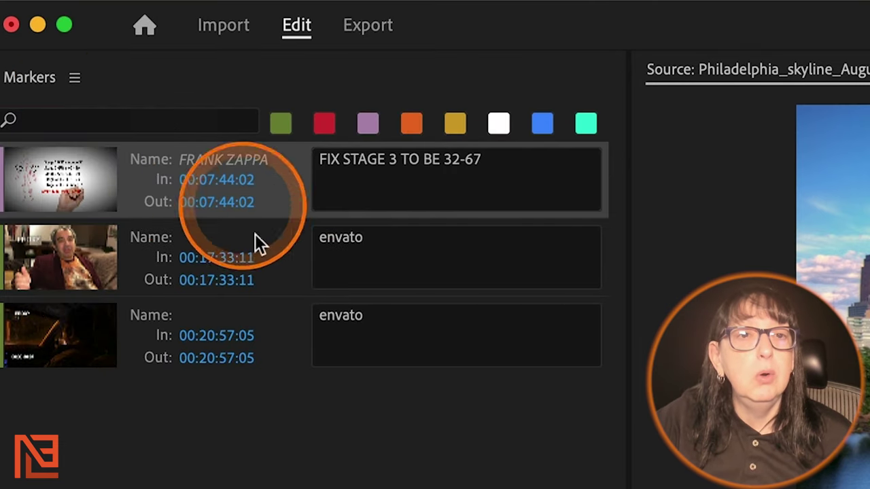
Step: Jump to the 00:17:33:11 marker from the Markers panel and change that marker's colour to red
{"action": "left_click", "coordinate": [270, 261]}
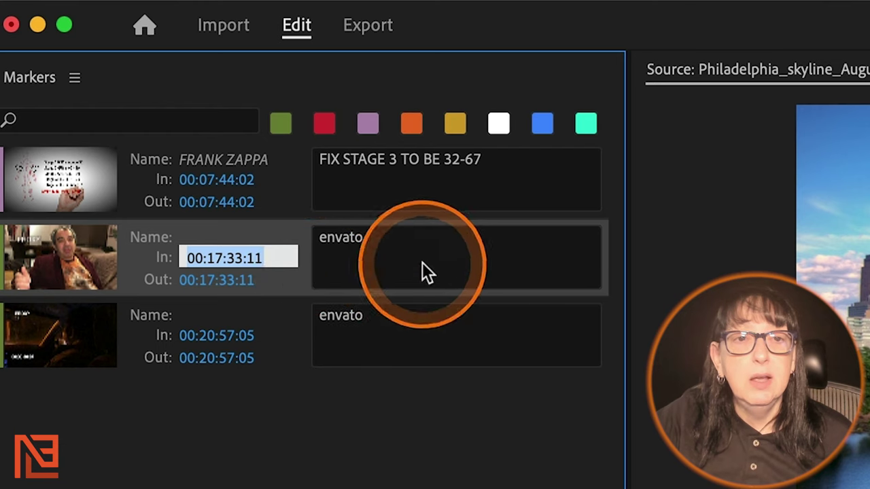
{"action": "left_click", "coordinate": [88, 269]}
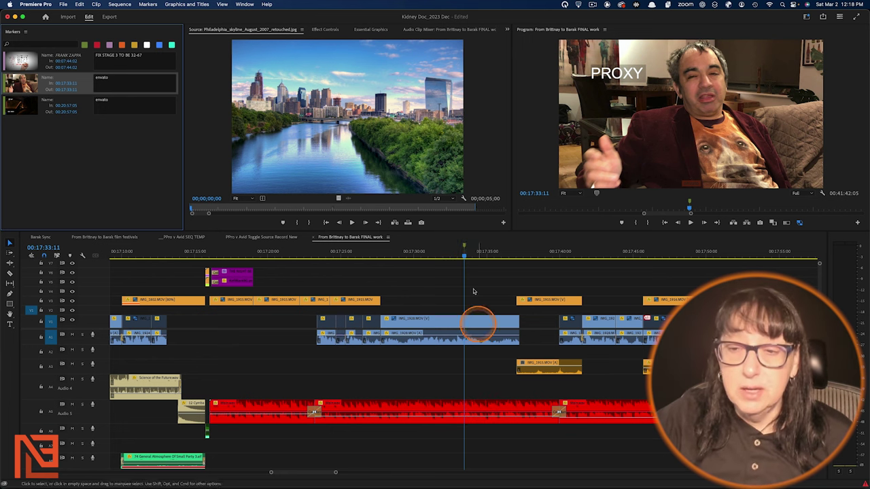
{"action": "double_click", "coordinate": [465, 246]}
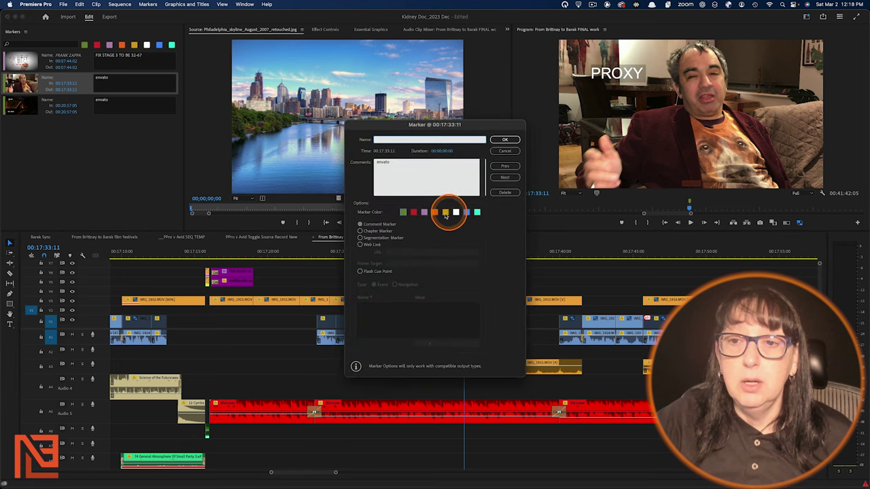
{"action": "left_click", "coordinate": [415, 213]}
{"action": "left_click", "coordinate": [497, 152]}
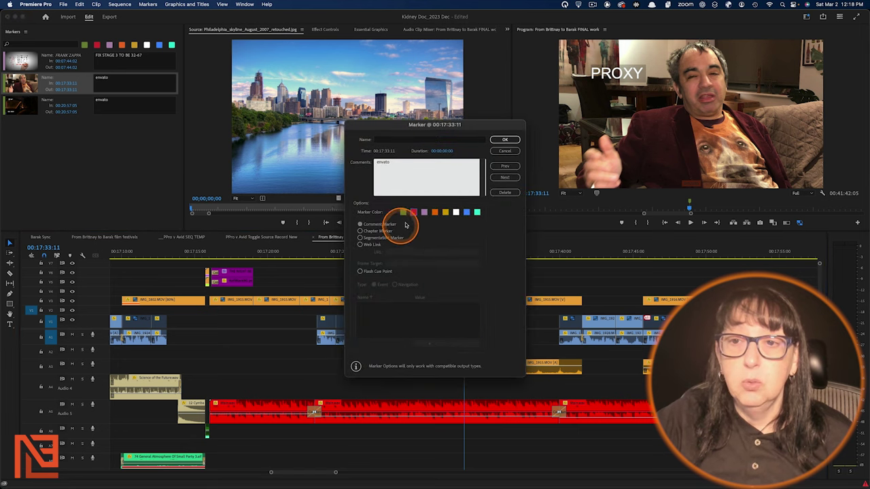
{"action": "left_click", "coordinate": [505, 140]}
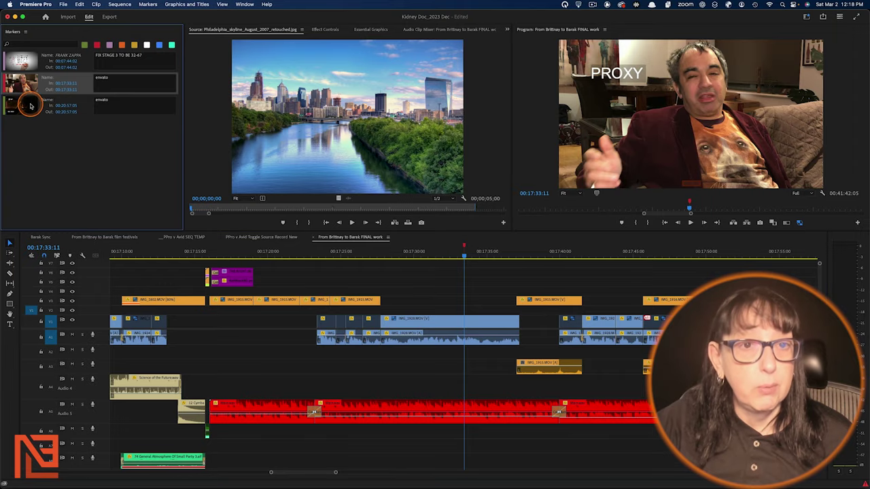
Step: Use the Markers panel to jump to the 00:20:57:05 marker and back to the FRANK ZAPPA marker
{"action": "left_click", "coordinate": [176, 407]}
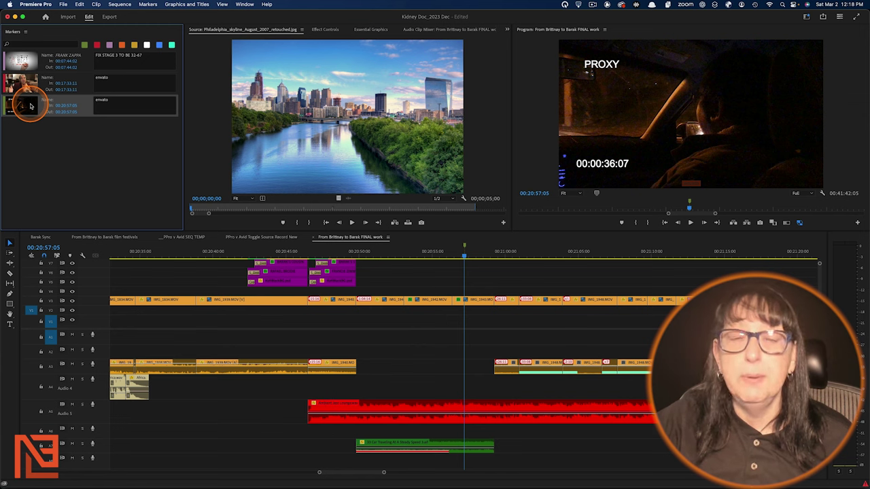
{"action": "left_click", "coordinate": [22, 60]}
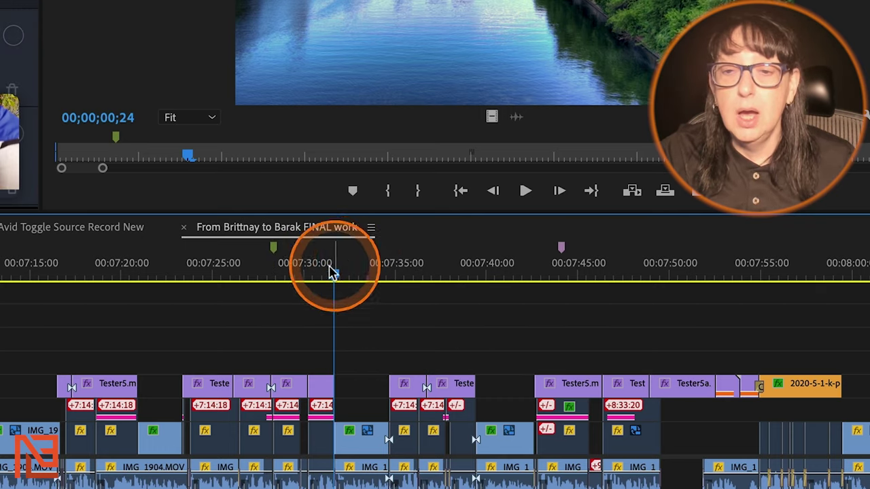
Step: Move the playhead to 00:07:32:23 in the timeline and add a sequence marker there
{"action": "left_click_drag", "start_coordinate": [331, 272], "coordinate": [272, 249]}
{"action": "left_click", "coordinate": [357, 262]}
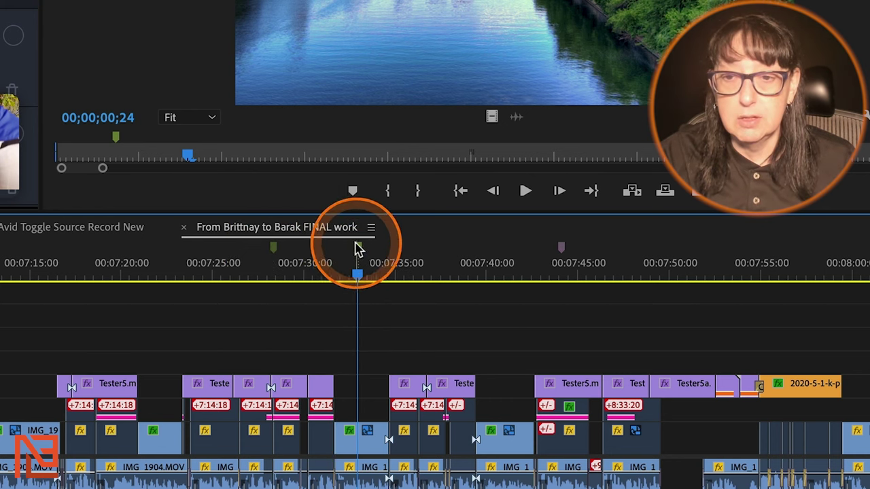
{"action": "key", "text": "m"}
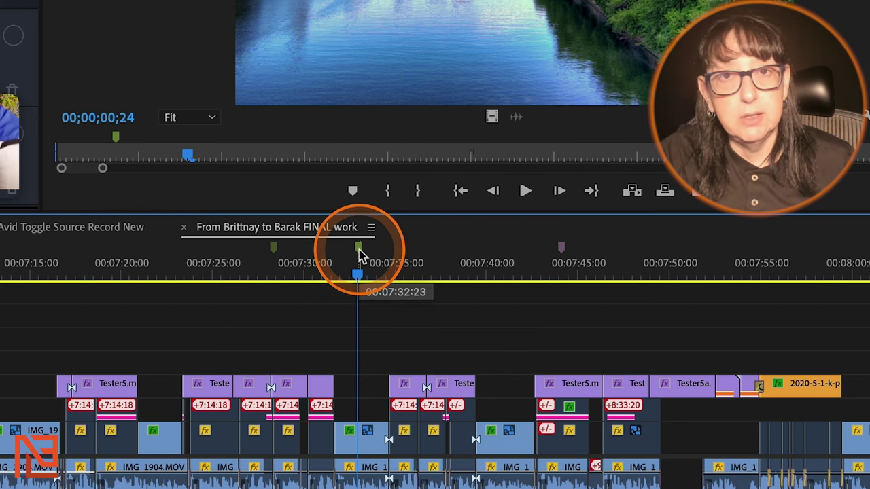
{"action": "left_click", "coordinate": [405, 263]}
{"action": "right_click", "coordinate": [417, 265]}
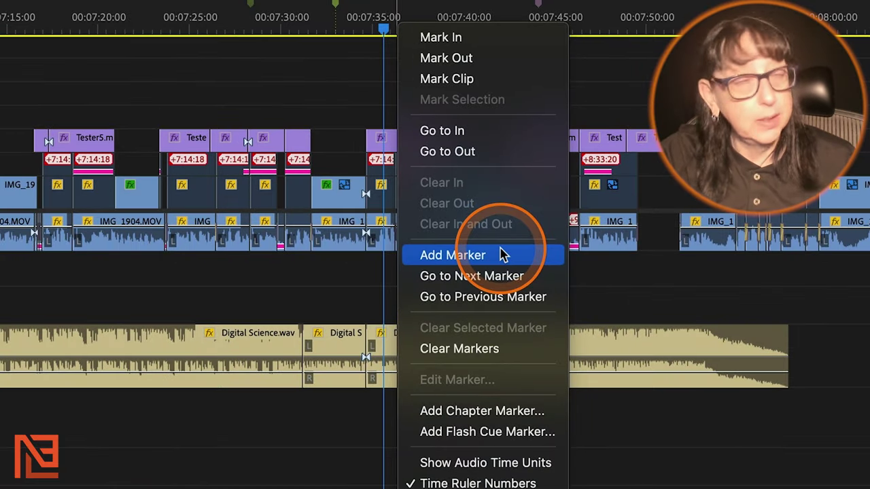
{"action": "left_click", "coordinate": [355, 27]}
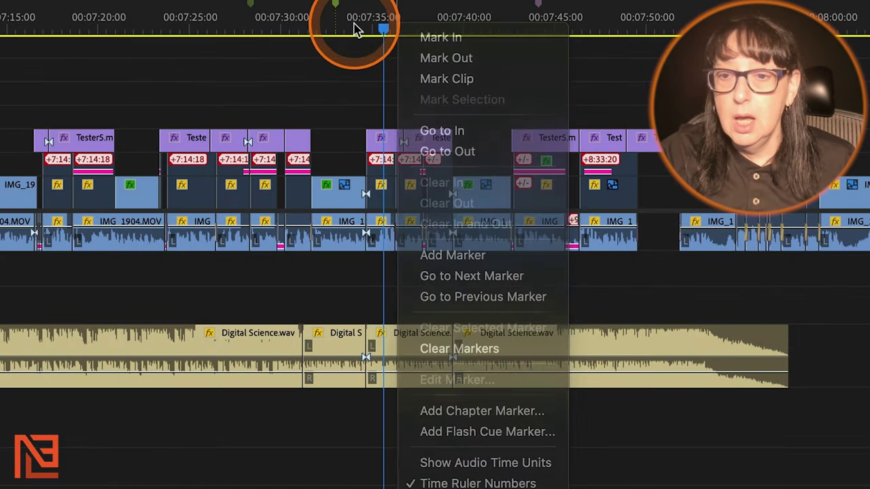
Step: Slide the sequence marker from 00:07:32:23 back and forth along the time ruler, leaving it at about 00:07:36
{"action": "left_click", "coordinate": [336, 8]}
{"action": "mouse_move", "coordinate": [385, 200]}
{"action": "left_mouse_down"}
{"action": "mouse_move", "coordinate": [460, 206]}
{"action": "mouse_move", "coordinate": [442, 219]}
{"action": "mouse_move", "coordinate": [374, 223]}
{"action": "left_mouse_up"}
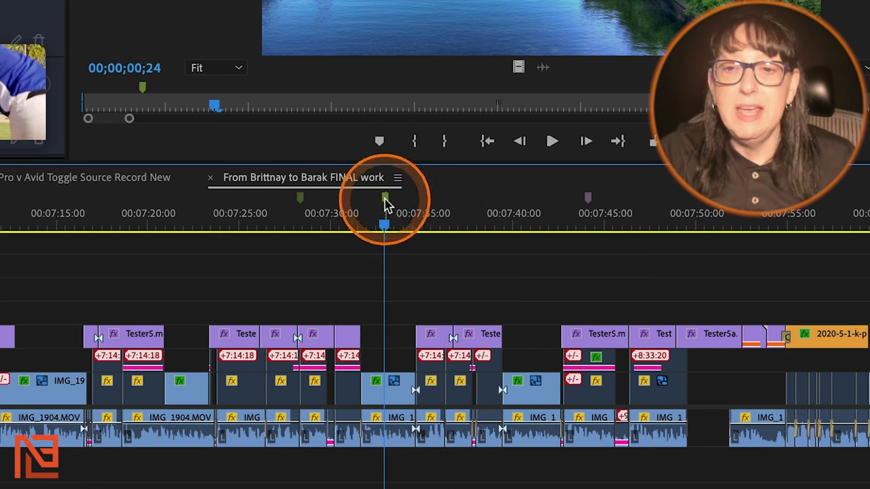
{"action": "left_click_drag", "start_coordinate": [386, 201], "coordinate": [421, 227]}
{"action": "left_click", "coordinate": [426, 228]}
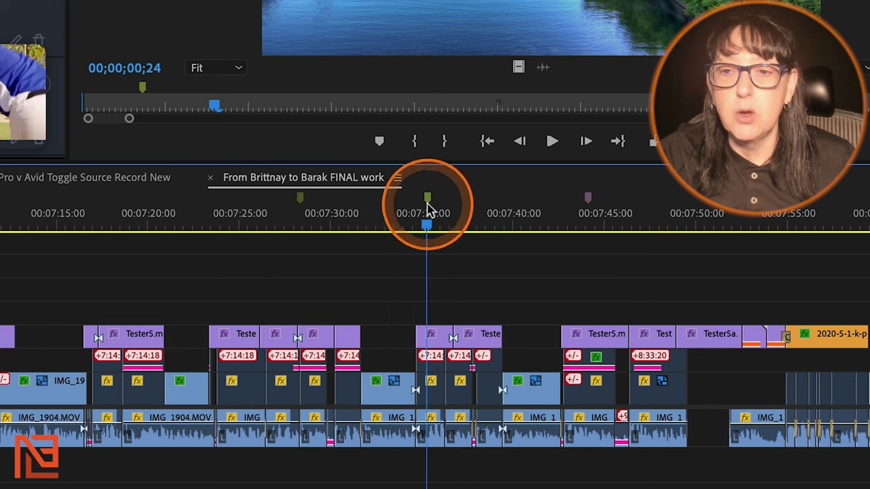
{"action": "left_click_drag", "start_coordinate": [442, 200], "coordinate": [493, 214]}
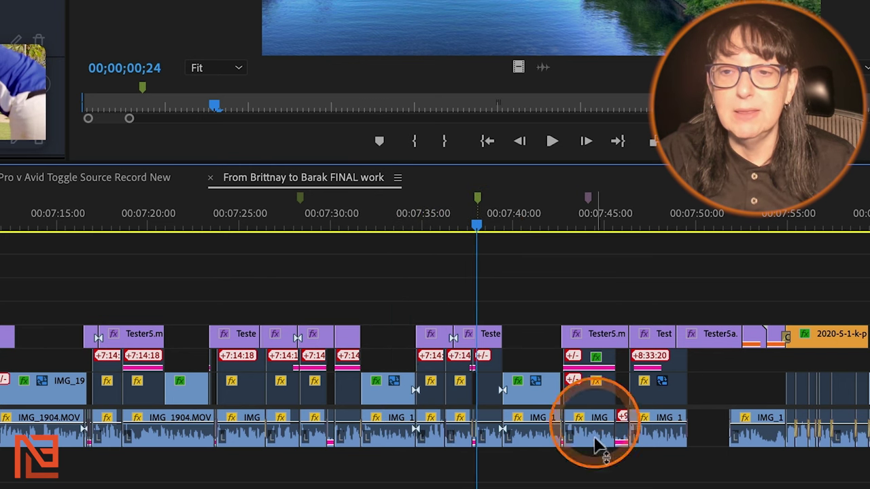
{"action": "left_click", "coordinate": [480, 193]}
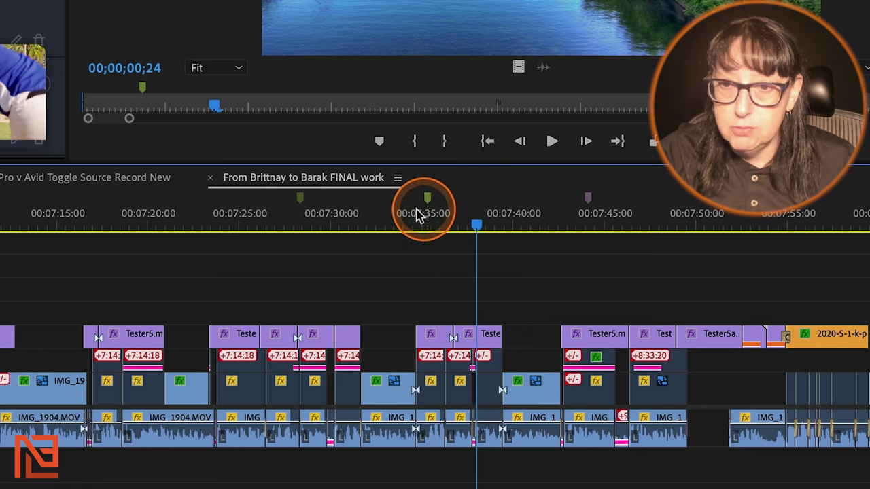
{"action": "mouse_move", "coordinate": [372, 218]}
{"action": "left_mouse_down"}
{"action": "mouse_move", "coordinate": [490, 222]}
{"action": "mouse_move", "coordinate": [446, 221]}
{"action": "left_mouse_up"}
{"action": "left_click", "coordinate": [447, 219]}
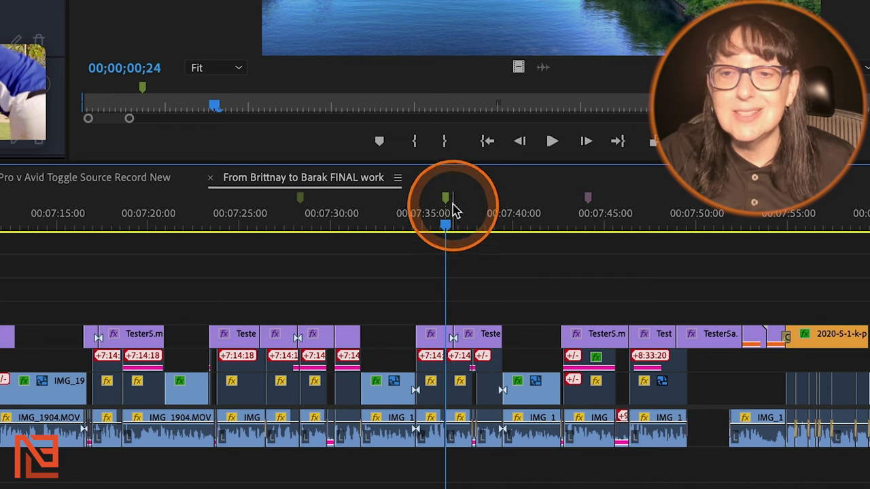
Step: Move the green marker back to the start of the Tester5.mp4 clip at 00:07:34:16
{"action": "key", "text": "="}
{"action": "key", "text": "="}
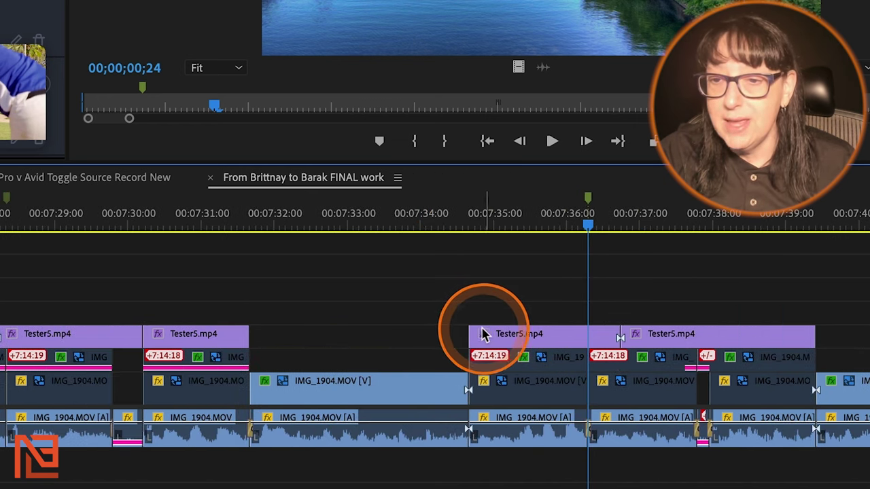
{"action": "left_click_drag", "start_coordinate": [592, 197], "coordinate": [478, 225]}
{"action": "left_click", "coordinate": [475, 229]}
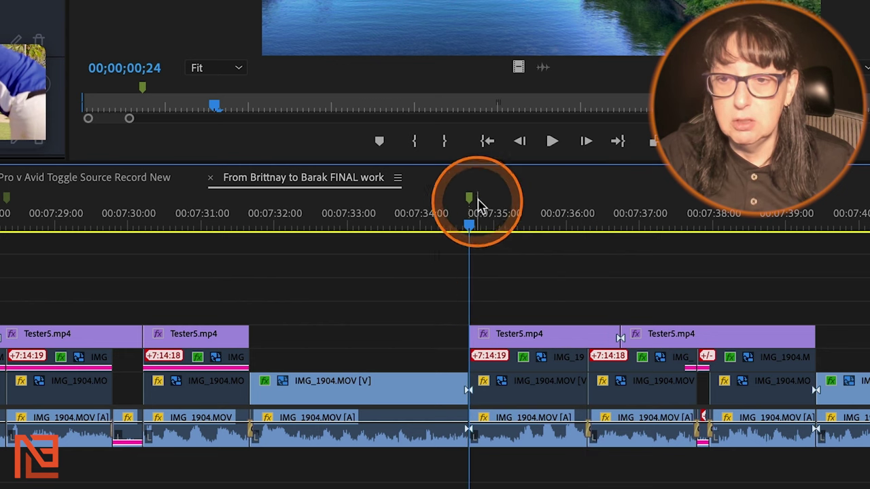
{"action": "mouse_move", "coordinate": [470, 196]}
{"action": "left_mouse_down"}
{"action": "mouse_move", "coordinate": [502, 216]}
{"action": "mouse_move", "coordinate": [476, 223]}
{"action": "left_mouse_up"}
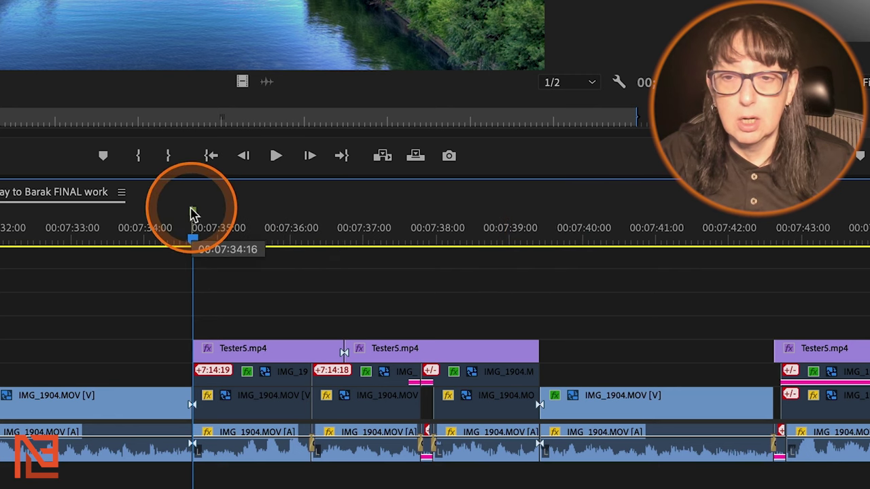
{"action": "mouse_move", "coordinate": [193, 213]}
{"action": "left_mouse_down"}
{"action": "mouse_move", "coordinate": [506, 217]}
{"action": "mouse_move", "coordinate": [193, 235]}
{"action": "left_mouse_up"}
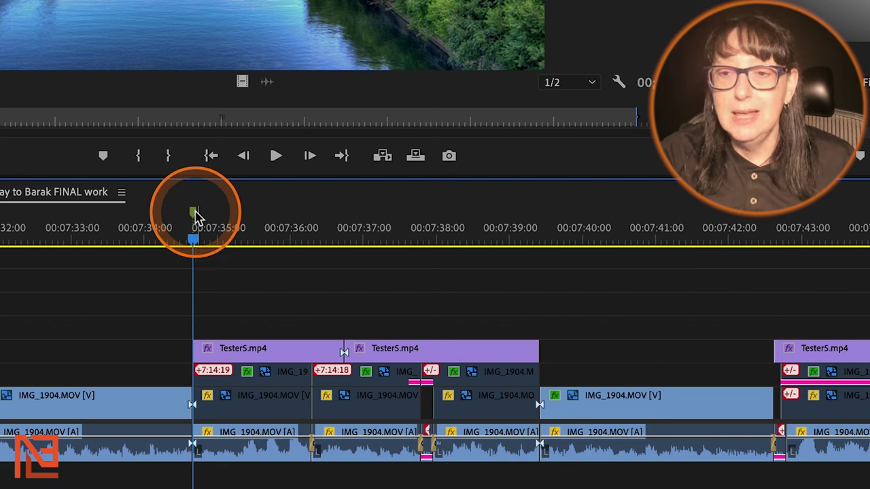
Step: Stretch the 00:07:34:16 marker into a range ending with the second Tester5.mp4 clip, for a duration of 00:00:04:18
{"action": "left_click_drag", "start_coordinate": [194, 211], "coordinate": [536, 230]}
{"action": "left_click", "coordinate": [537, 230]}
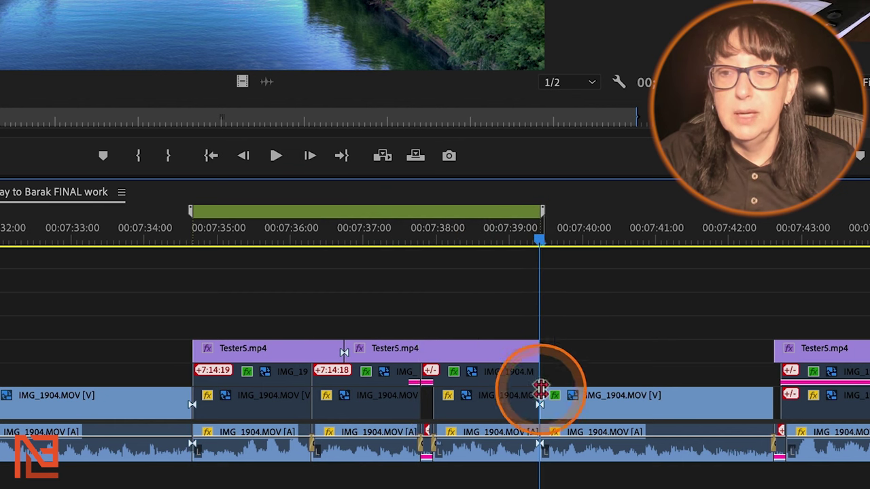
{"action": "left_click", "coordinate": [272, 217]}
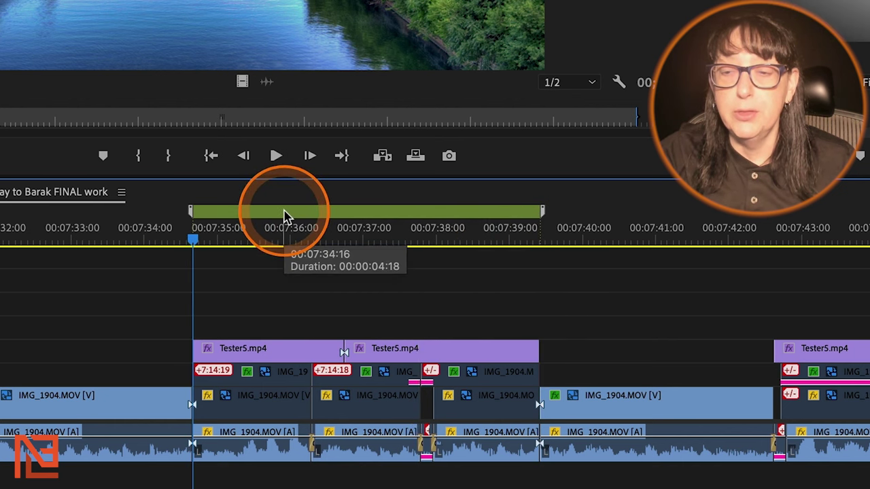
Step: Give the 00:07:34:16 range marker the comment REPLACE ALL OF THIS and colour it red, accepting the marker settings
{"action": "double_click", "coordinate": [286, 214]}
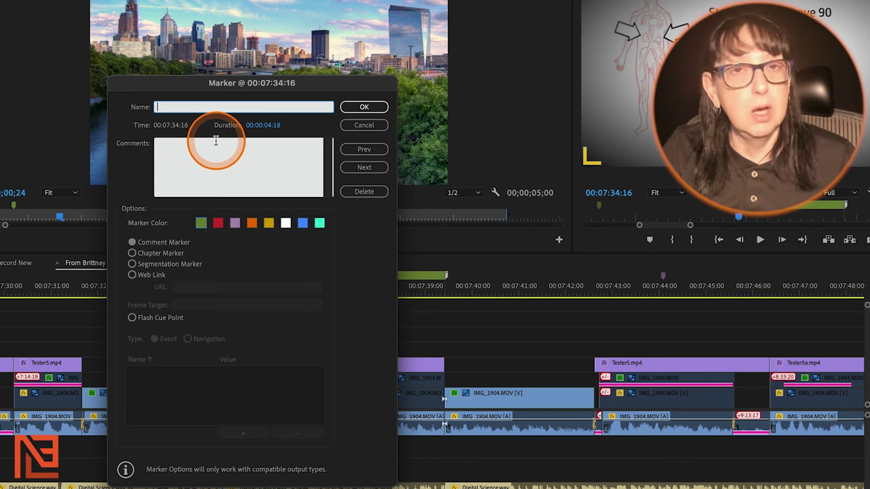
{"action": "left_click", "coordinate": [215, 141]}
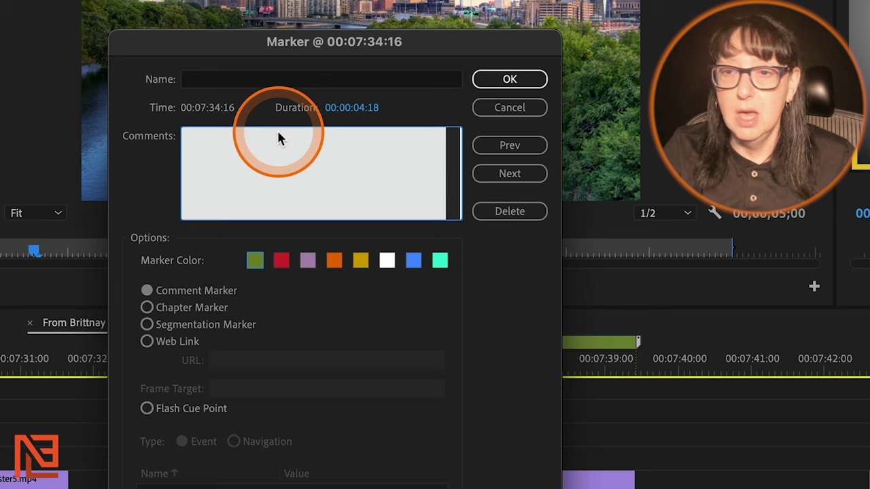
{"action": "type", "text": "REPLACE ALL OF THIS"}
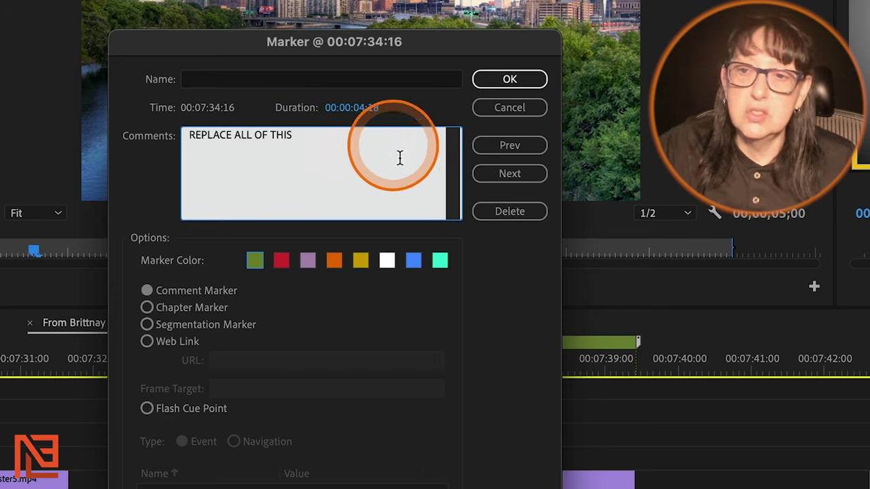
{"action": "left_click", "coordinate": [282, 260]}
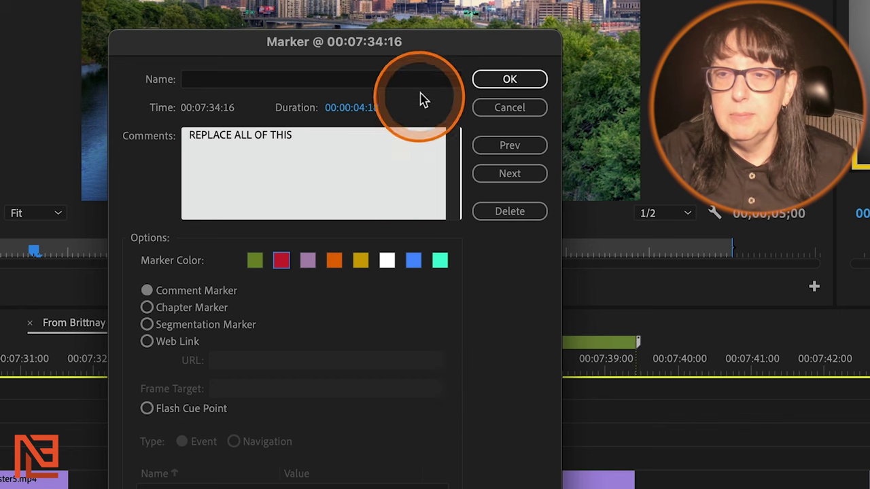
{"action": "left_click", "coordinate": [511, 79]}
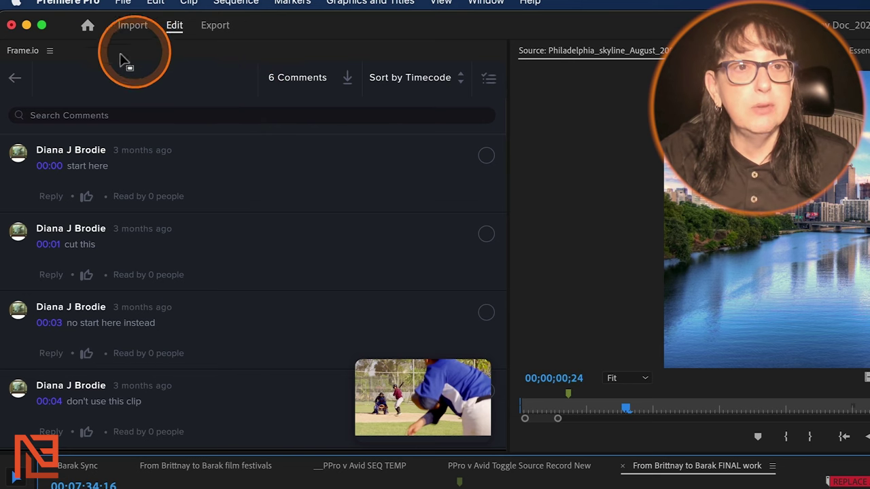
Step: Close the Frame.io panel and dock the Markers panel beside the Source monitor, listing the sequence's markers
{"action": "left_click", "coordinate": [51, 51]}
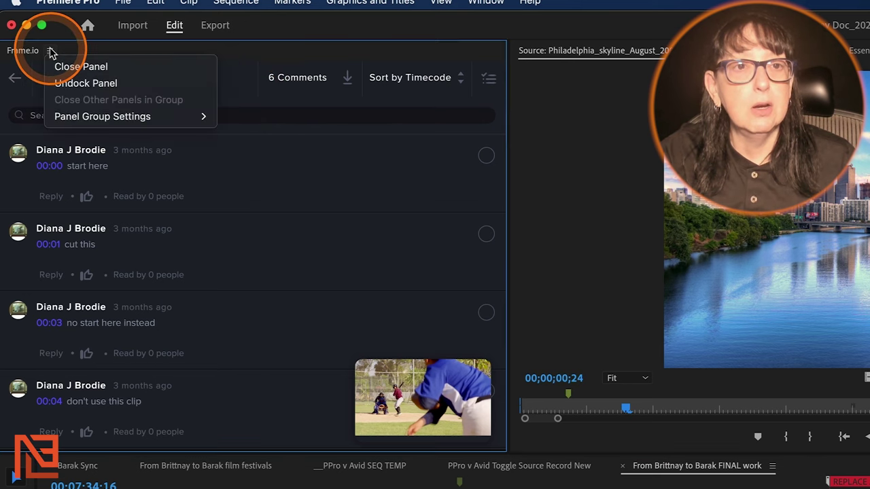
{"action": "left_click", "coordinate": [84, 66]}
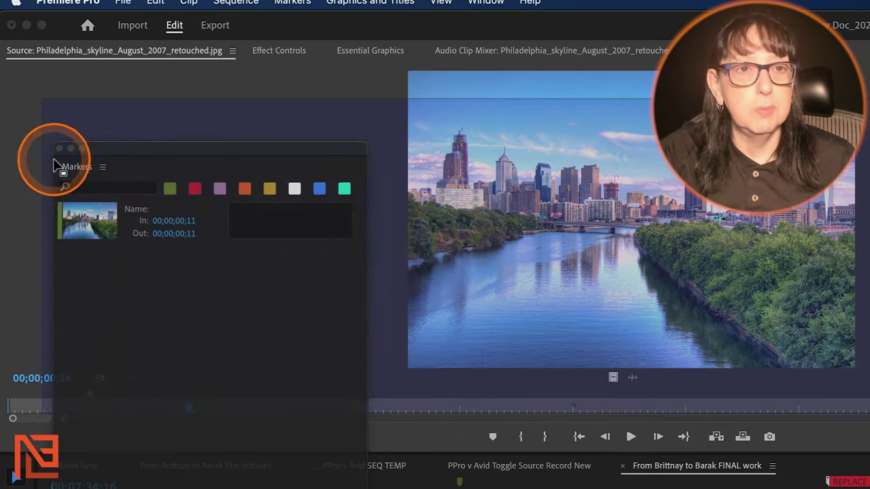
{"action": "left_click_drag", "start_coordinate": [58, 155], "coordinate": [18, 136]}
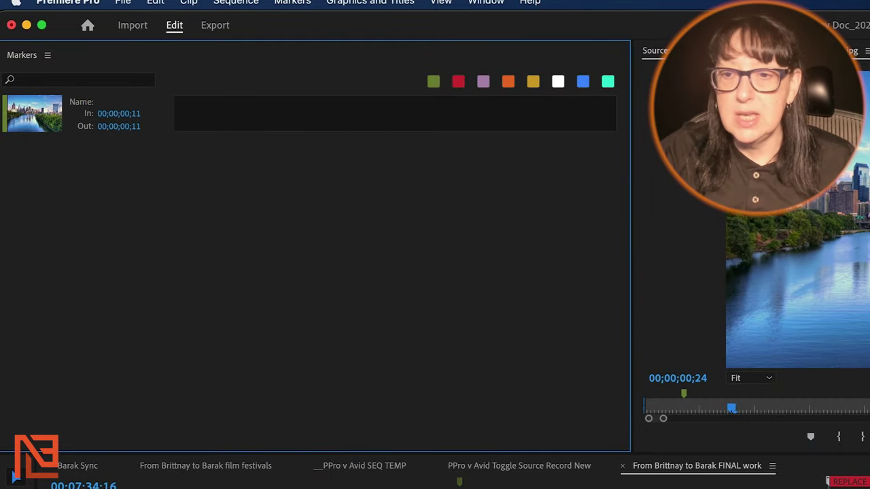
{"action": "left_click", "coordinate": [449, 245]}
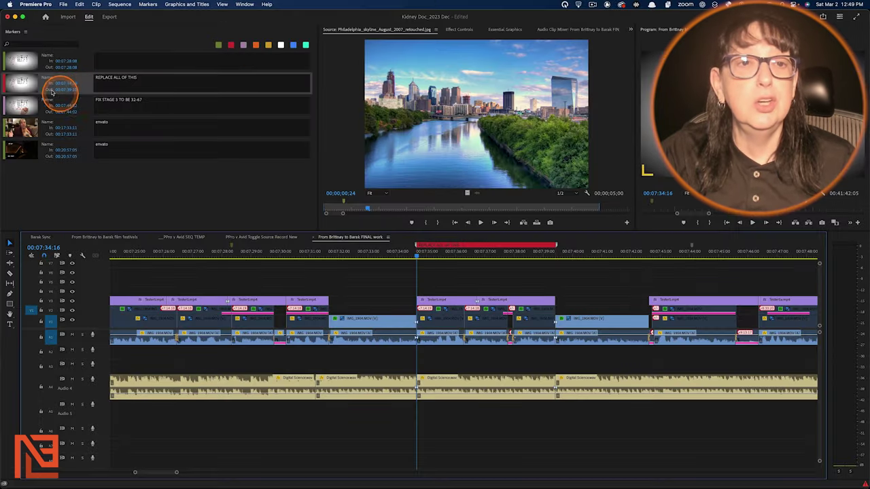
Step: Use the Markers panel to step between the 00:07:28:08, 00:07:34:16 and 00:07:44:02 markers, and inspect the red range marker in the timeline
{"action": "left_click", "coordinate": [26, 61]}
{"action": "left_click", "coordinate": [27, 84]}
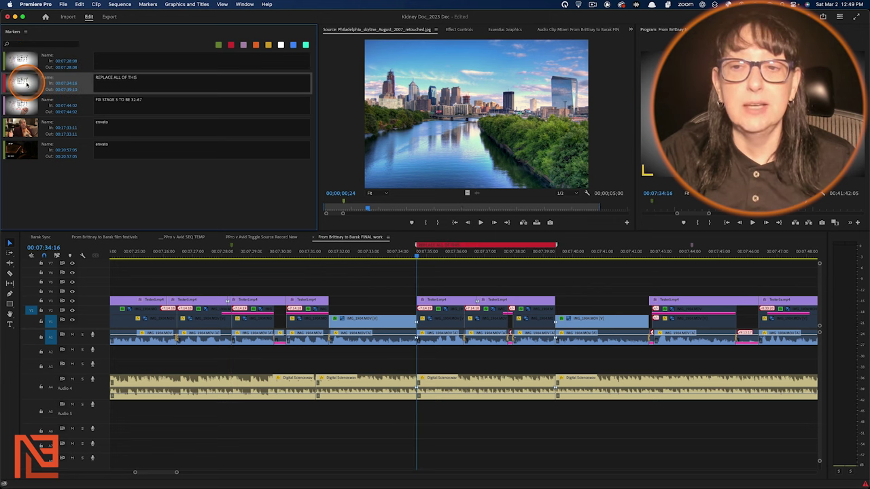
{"action": "left_click", "coordinate": [27, 103]}
{"action": "left_click", "coordinate": [25, 85]}
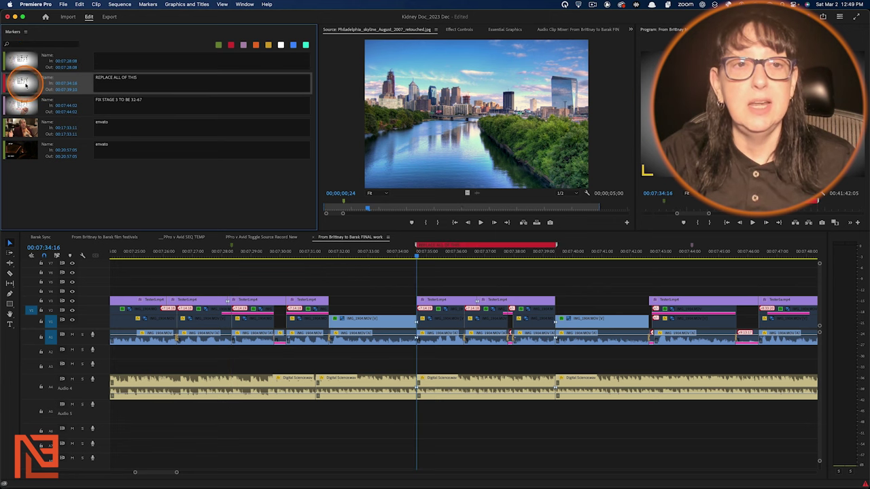
{"action": "left_click", "coordinate": [25, 65]}
{"action": "left_click", "coordinate": [24, 83]}
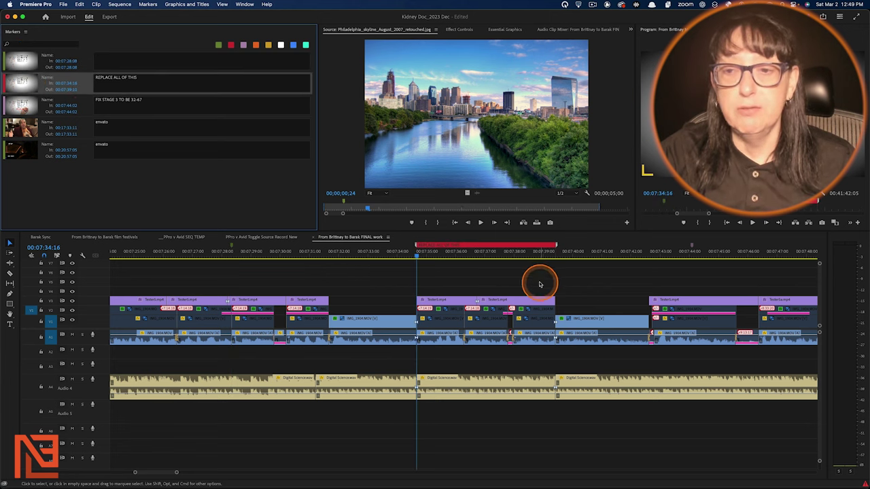
{"action": "left_click", "coordinate": [445, 243]}
{"action": "left_click_drag", "start_coordinate": [461, 254], "coordinate": [490, 263]}
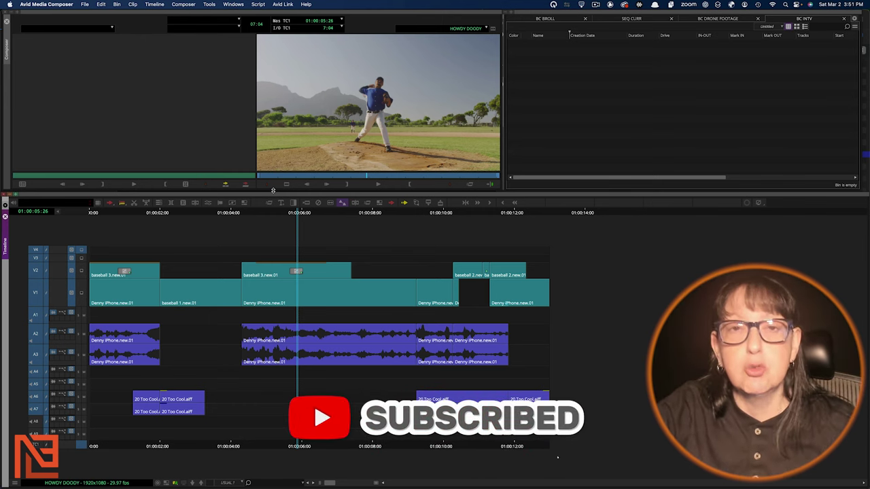
Step: Switch to Avid Media Composer and open the Keyboard settings from the user settings, together with the Command Palette
{"action": "left_click", "coordinate": [270, 189]}
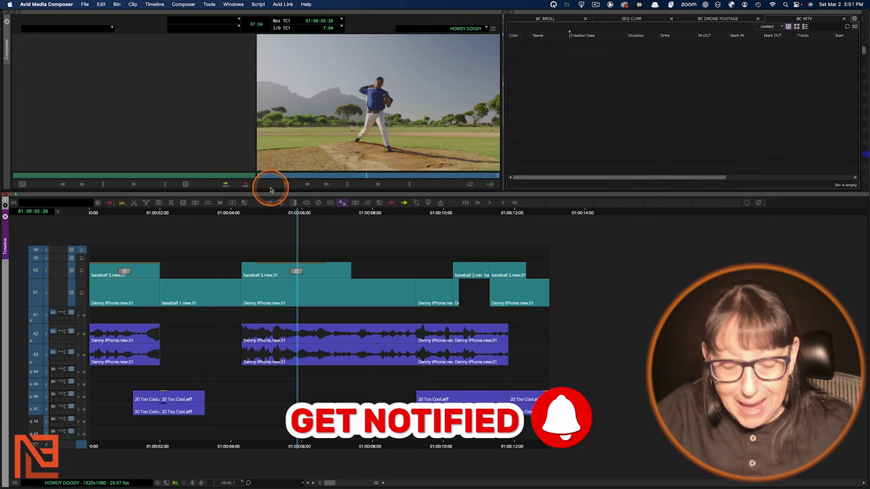
{"action": "left_click", "coordinate": [84, 4]}
{"action": "mouse_move", "coordinate": [99, 119]}
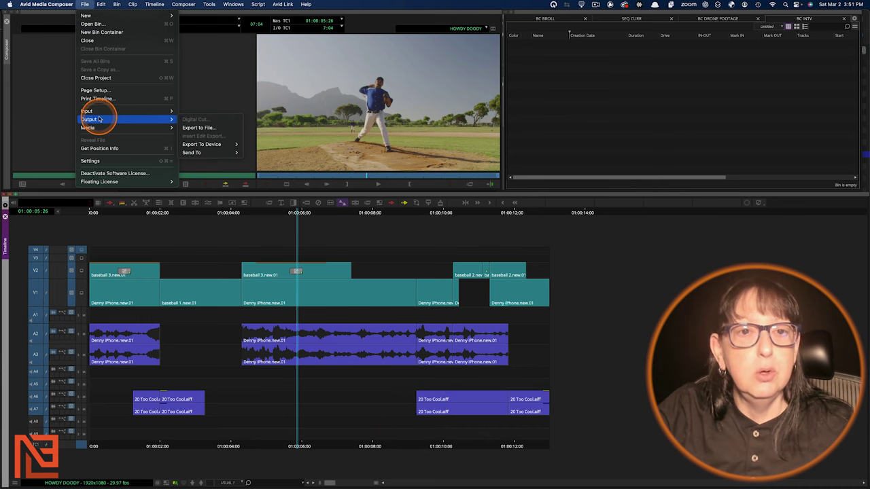
{"action": "left_click", "coordinate": [93, 160]}
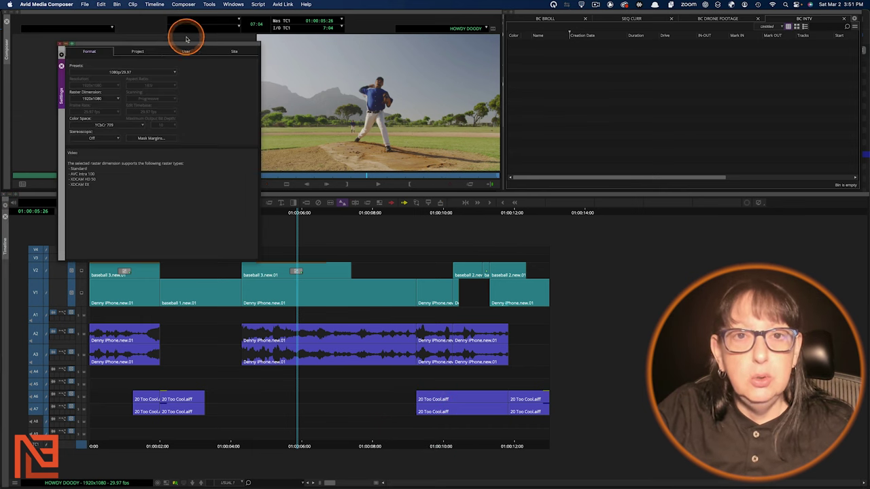
{"action": "left_click", "coordinate": [188, 51]}
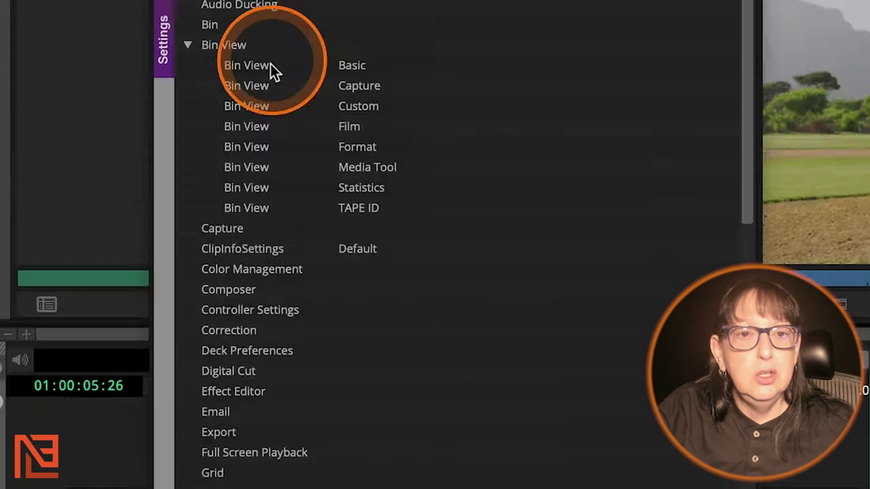
{"action": "scroll", "coordinate": [149, 199], "scroll_direction": "down", "scroll_amount": 4}
{"action": "left_click", "coordinate": [253, 308]}
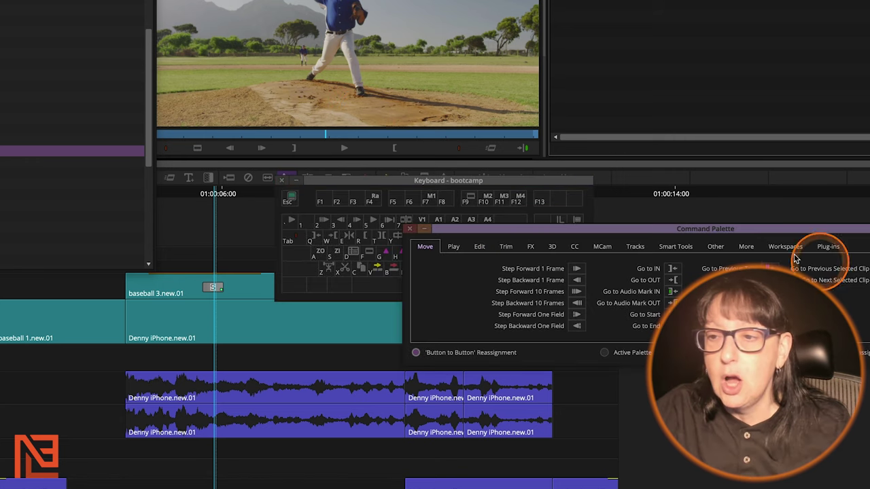
Step: Move the Command Palette clear of the keyboard layout, show its More commands and check the Add Marker assignment on the Tab key
{"action": "mouse_move", "coordinate": [733, 230]}
{"action": "left_mouse_down"}
{"action": "mouse_move", "coordinate": [552, 96]}
{"action": "mouse_move", "coordinate": [516, 15]}
{"action": "left_mouse_up"}
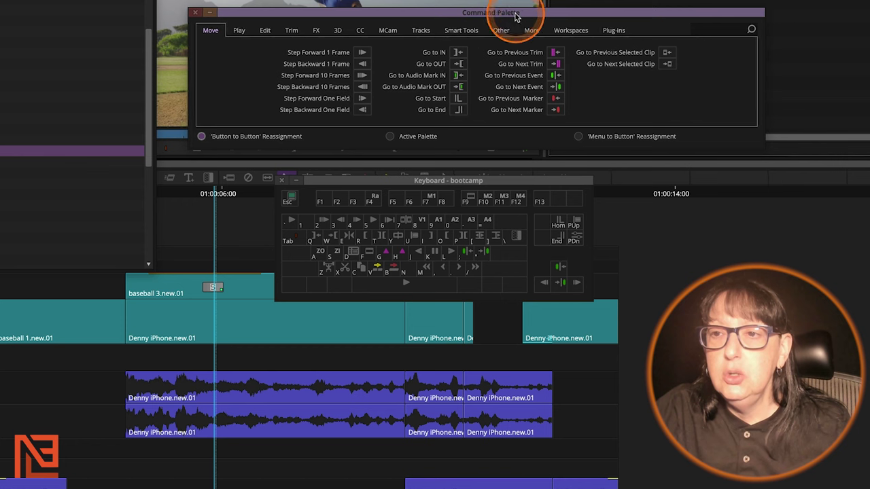
{"action": "left_click", "coordinate": [531, 30]}
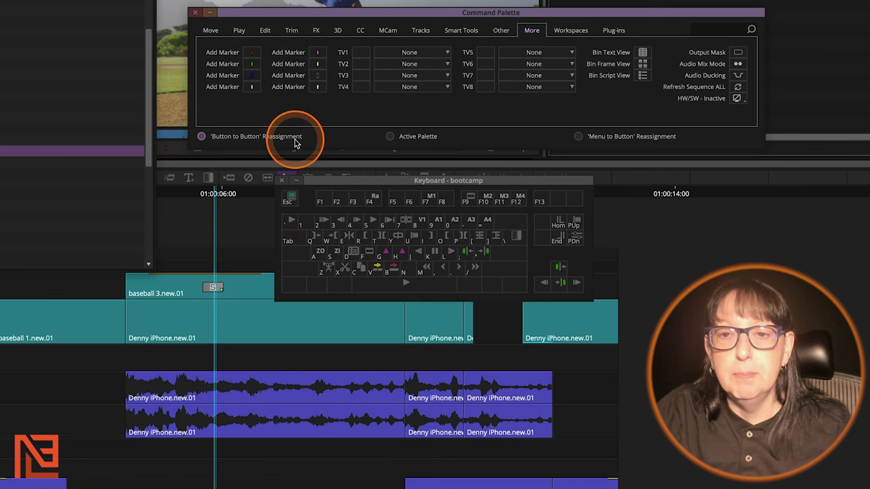
{"action": "left_click", "coordinate": [294, 245]}
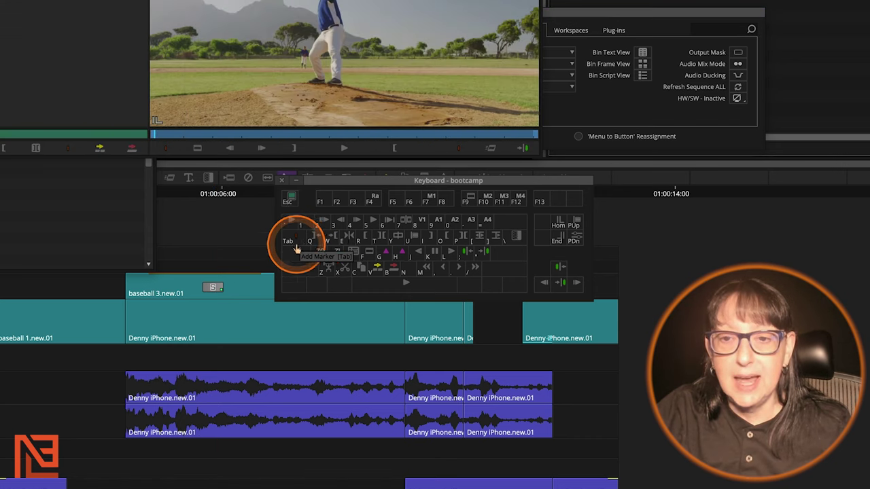
{"action": "left_click", "coordinate": [565, 15]}
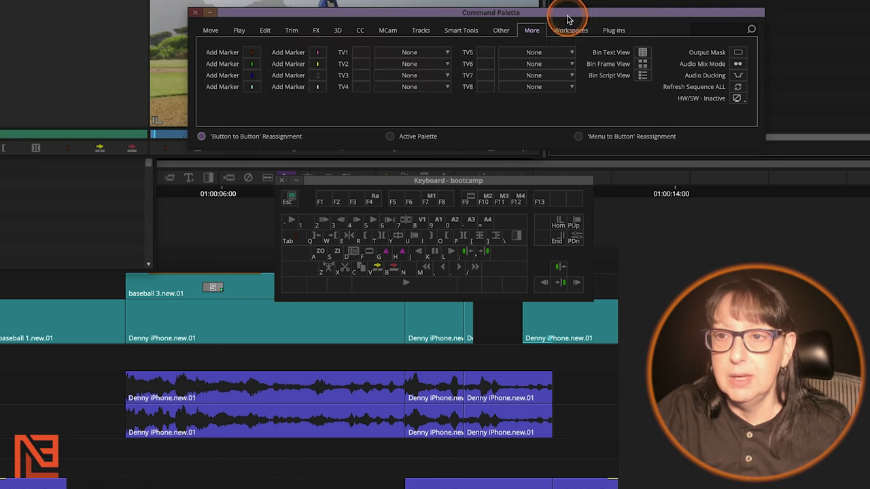
Step: Close the Keyboard layout, the Command Palette and the Settings window to return to the sequence
{"action": "left_click", "coordinate": [148, 234]}
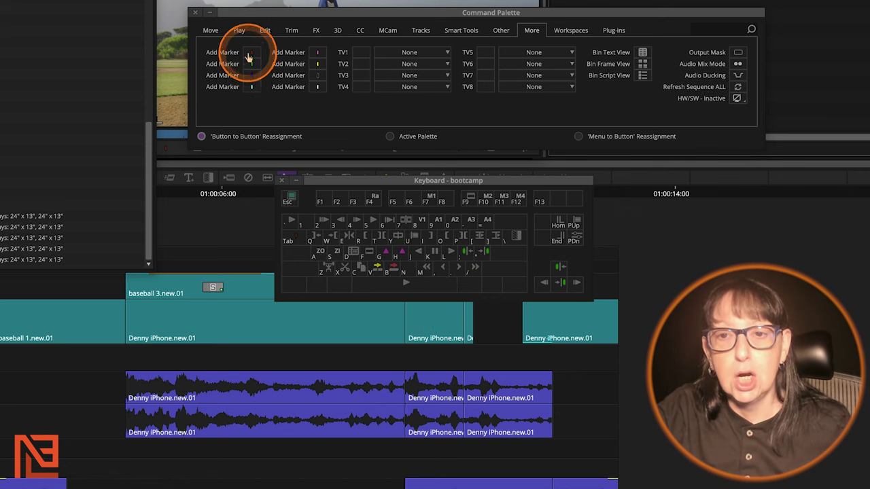
{"action": "left_click", "coordinate": [281, 180]}
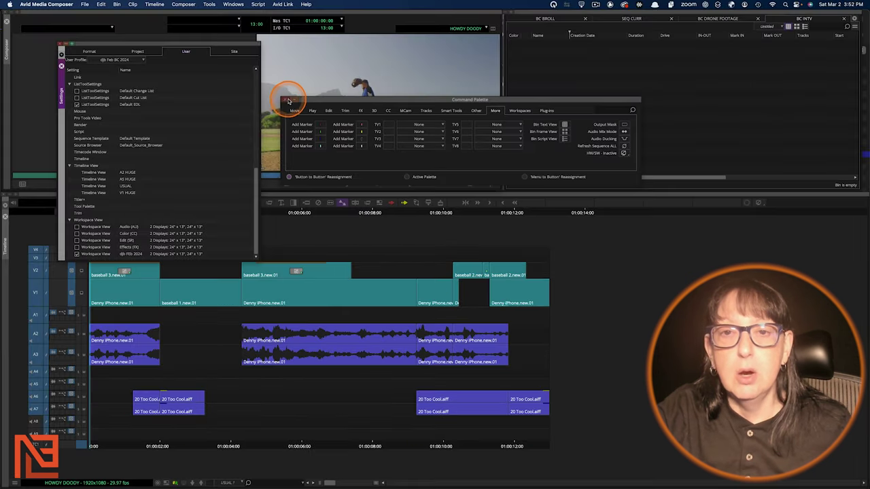
{"action": "left_click", "coordinate": [286, 100]}
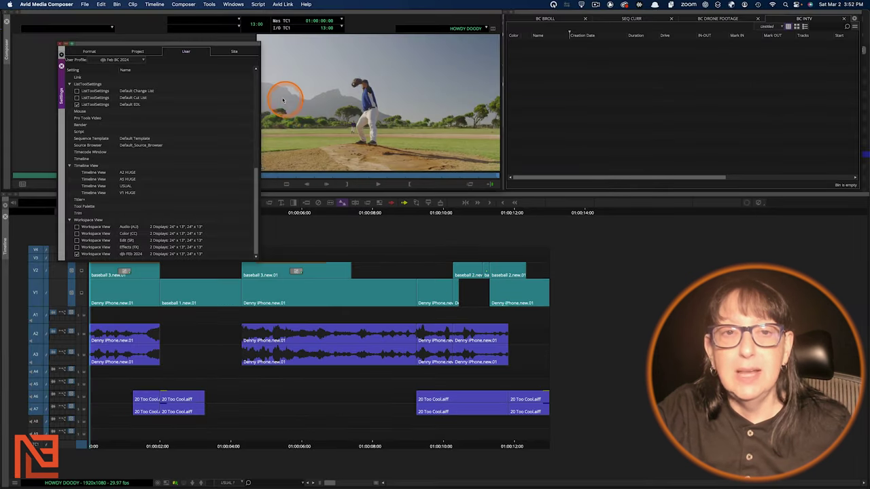
{"action": "left_click", "coordinate": [60, 43]}
Step: Park the playhead at 01:00:06:06 over the second baseball 3 clip and select track V4
{"action": "left_click", "coordinate": [322, 288]}
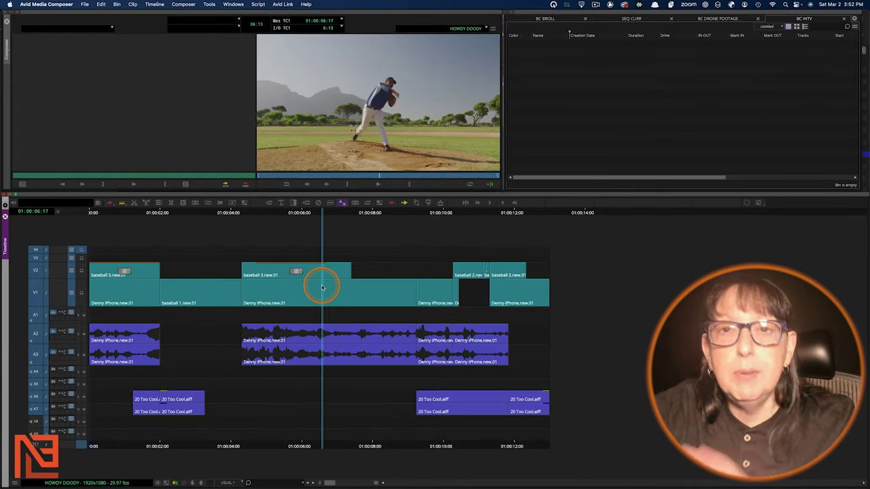
{"action": "left_click", "coordinate": [303, 270]}
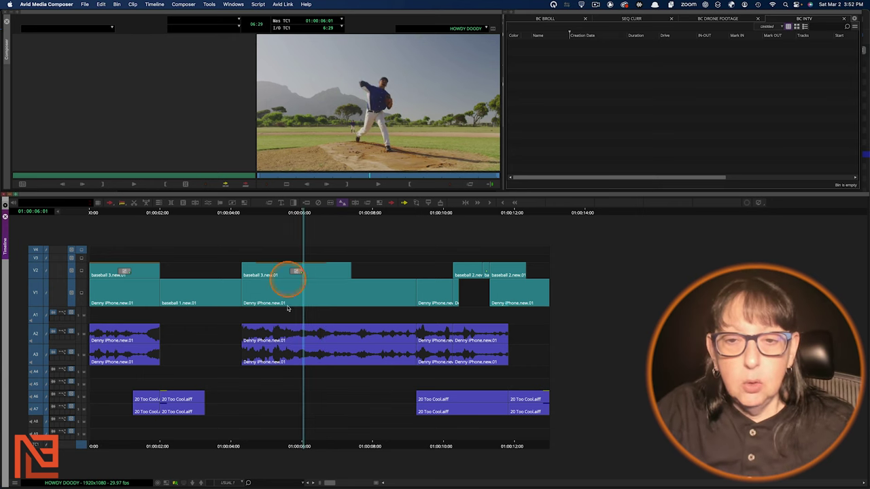
{"action": "left_click", "coordinate": [309, 290]}
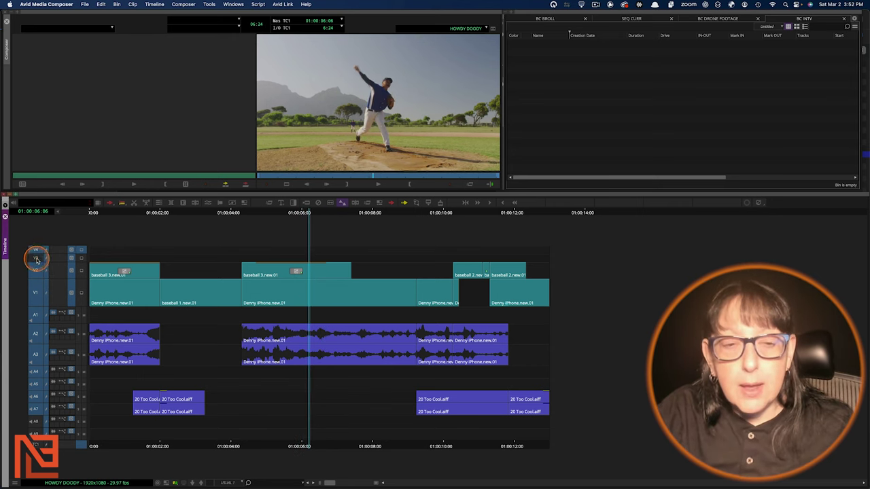
{"action": "left_click_drag", "start_coordinate": [37, 259], "coordinate": [23, 454]}
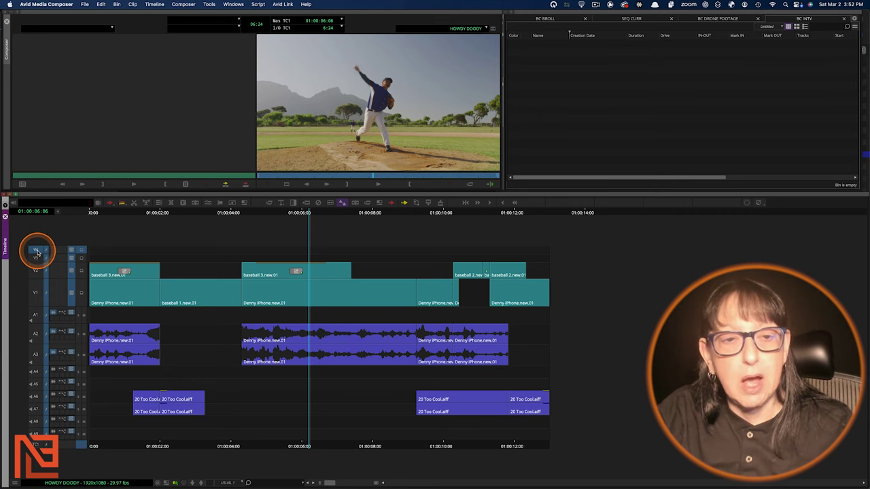
{"action": "key", "text": "ctrl+]"}
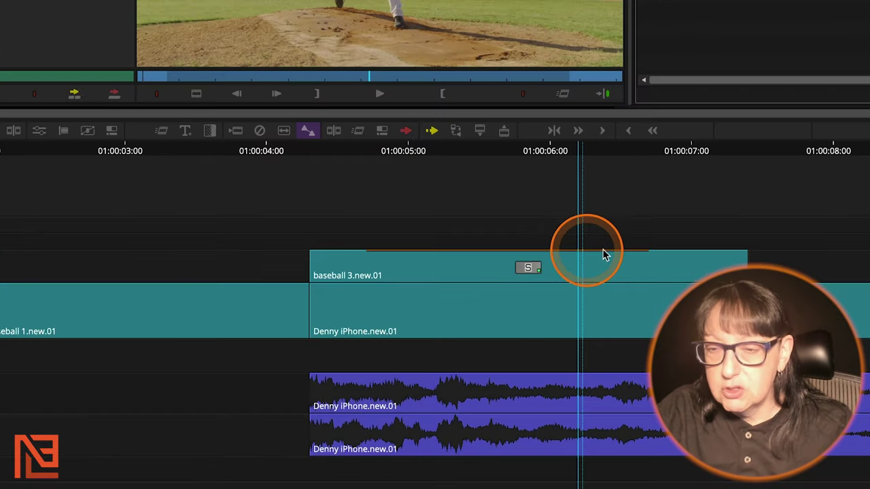
{"action": "key", "text": "ctrl+["}
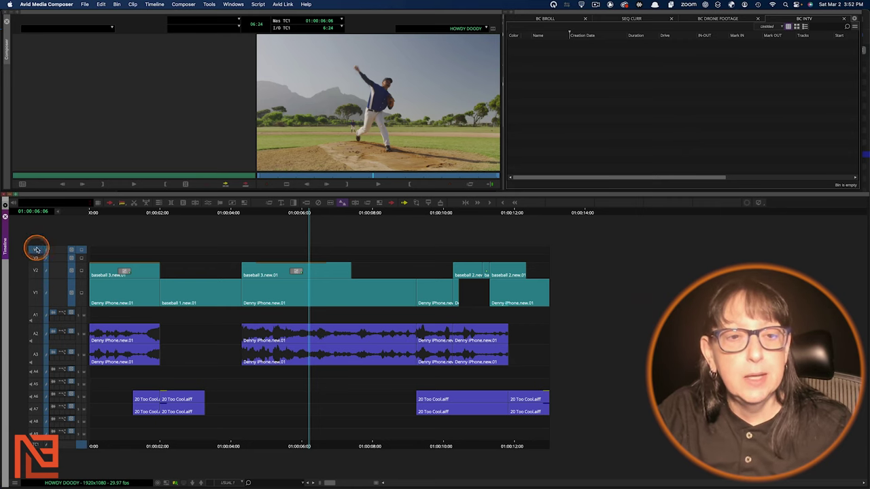
{"action": "key", "text": "F5"}
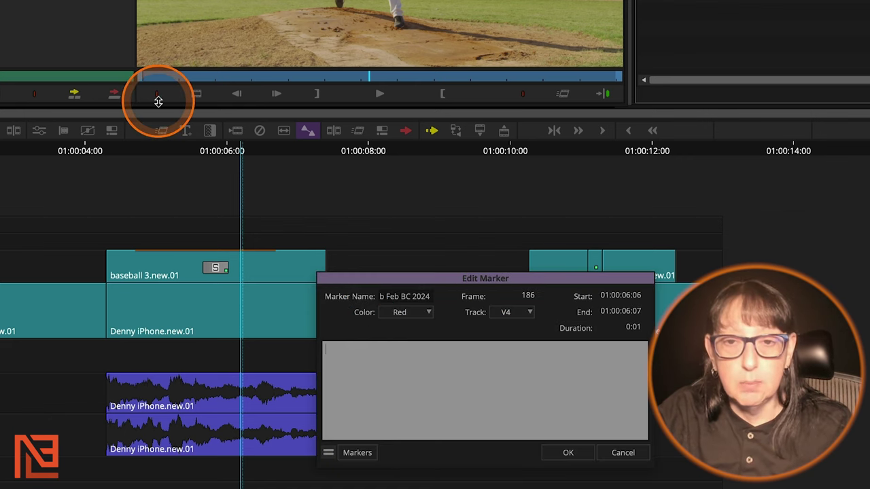
{"action": "type", "text": "1"}
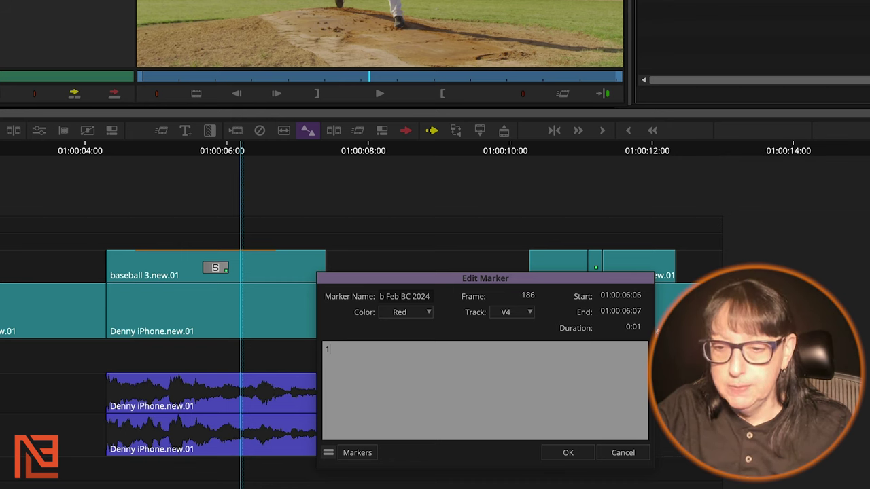
{"action": "type", "text": "1111111111"}
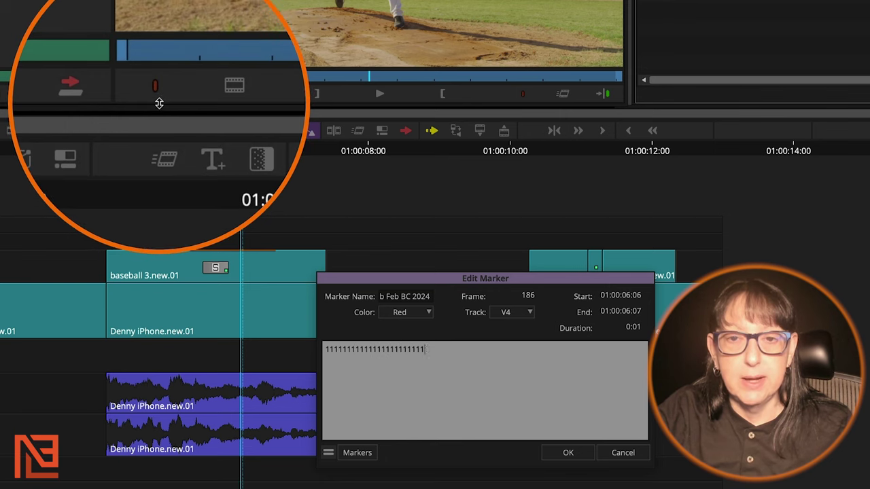
{"action": "type", "text": "11111111"}
{"action": "left_click_drag", "start_coordinate": [485, 360], "coordinate": [236, 337]}
{"action": "key", "text": "BackSpace"}
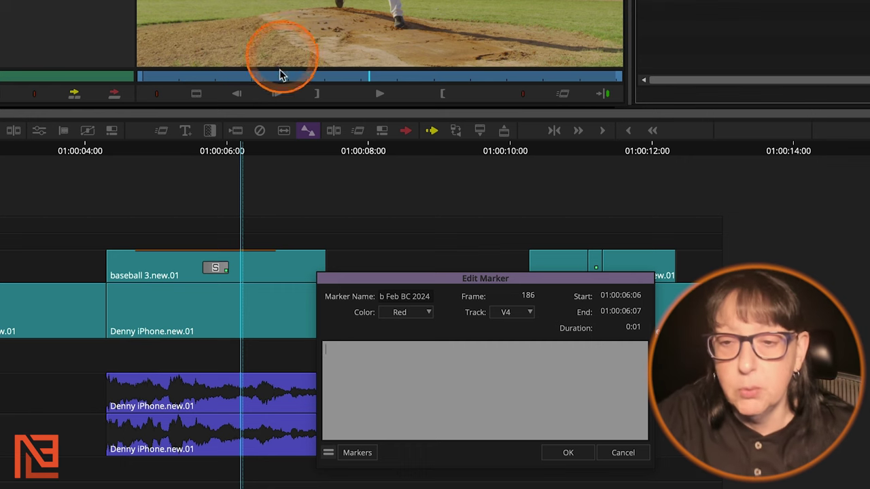
{"action": "left_click_drag", "start_coordinate": [509, 280], "coordinate": [448, 278]}
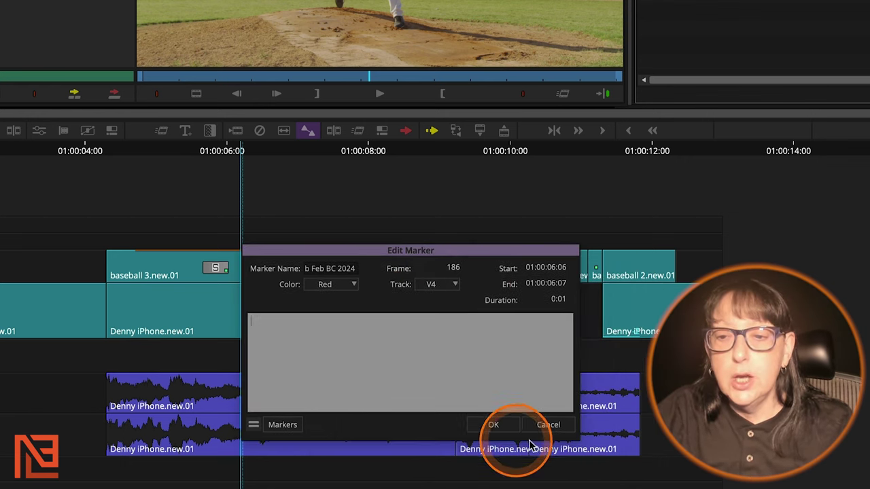
{"action": "left_click", "coordinate": [558, 424]}
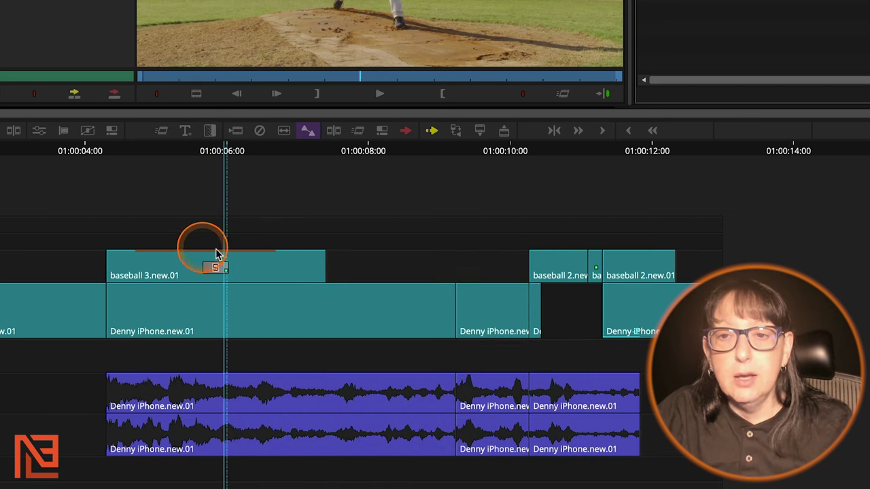
Step: Add a green marker at 01:00:06:18 with V4 selected and assign it to track V3
{"action": "left_click", "coordinate": [271, 254]}
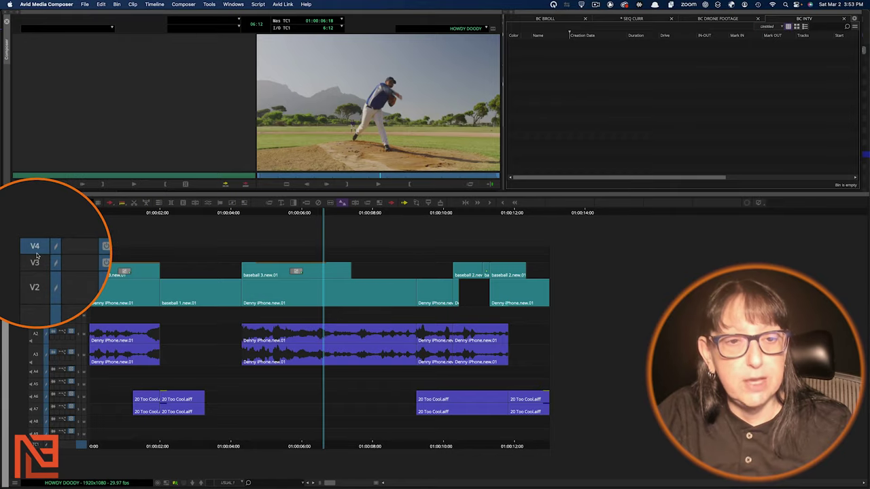
{"action": "left_click_drag", "start_coordinate": [38, 260], "coordinate": [33, 311]}
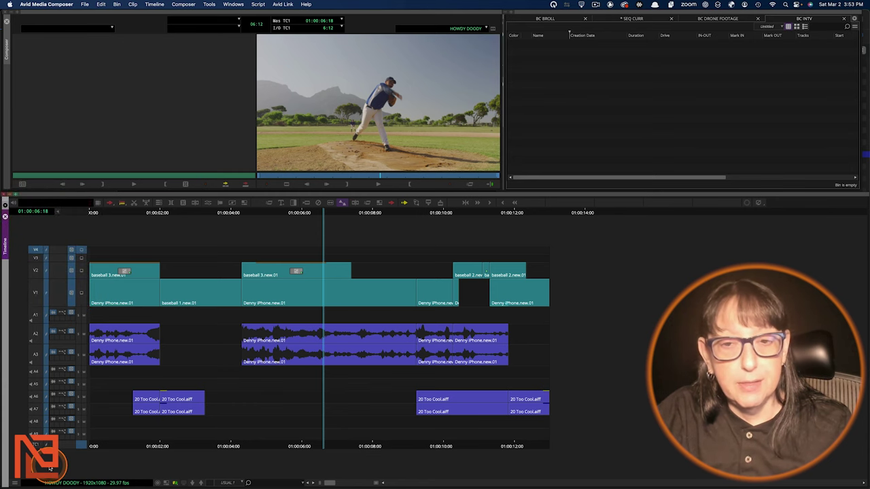
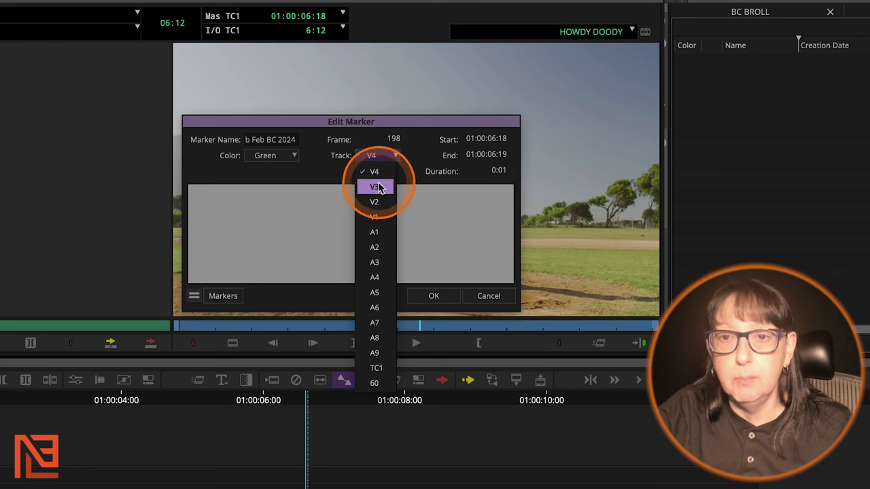
{"action": "left_click", "coordinate": [374, 188]}
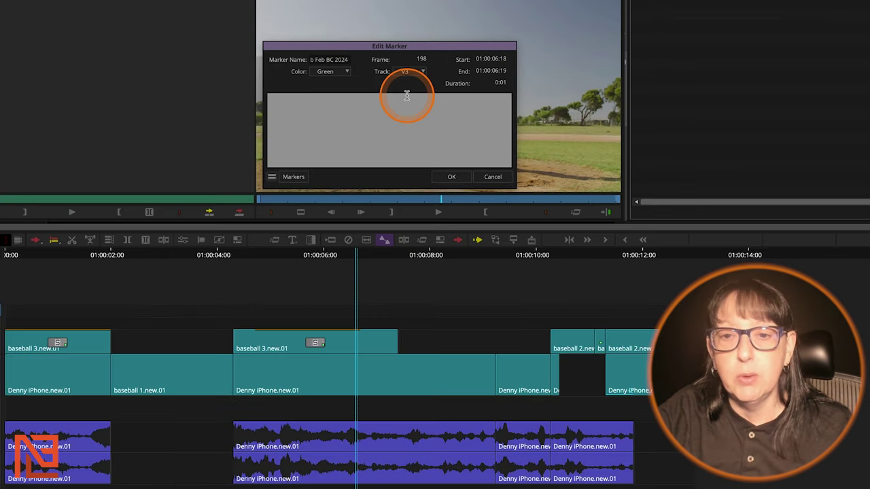
{"action": "left_click", "coordinate": [451, 177]}
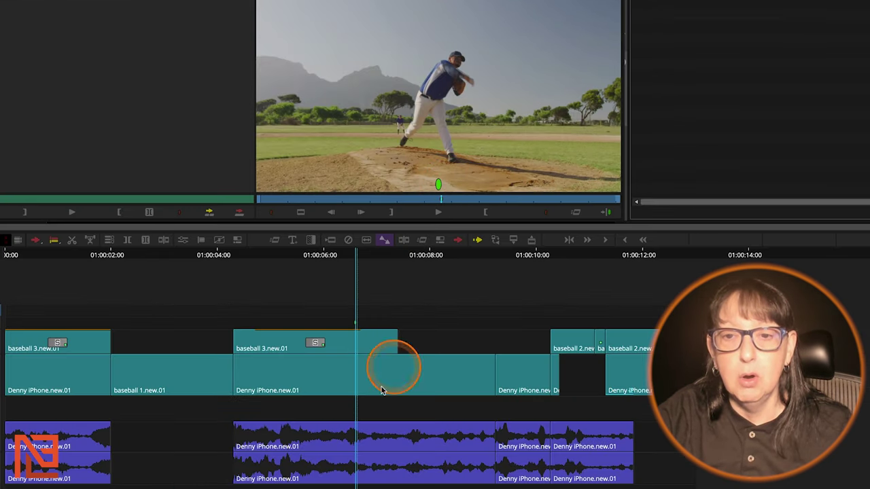
Step: Move the playhead off the green marker to view it in the timeline, and return to it at 01:00:06:18
{"action": "left_click_drag", "start_coordinate": [347, 369], "coordinate": [315, 350]}
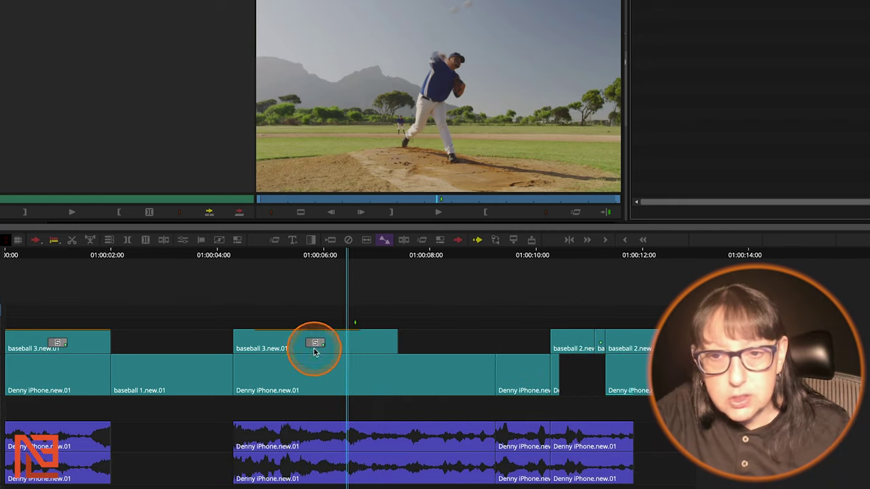
{"action": "left_click", "coordinate": [356, 331]}
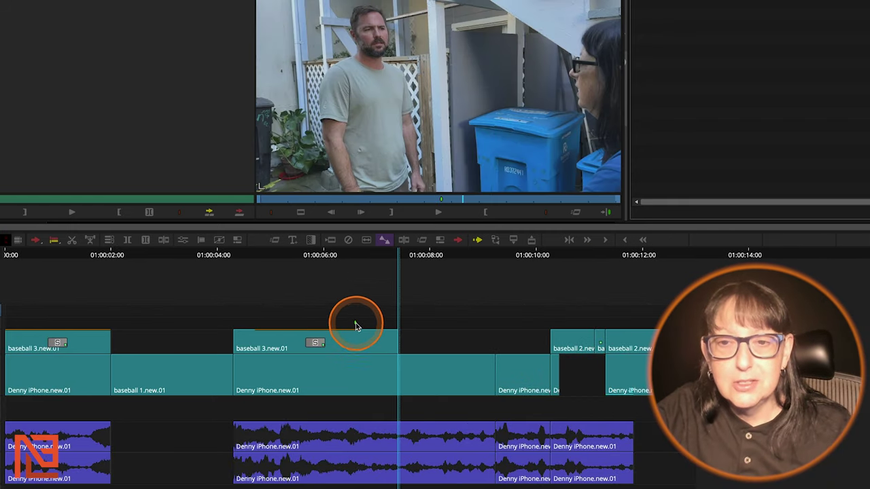
{"action": "left_click", "coordinate": [409, 376]}
{"action": "key", "text": "Left"}
{"action": "key", "text": "Left"}
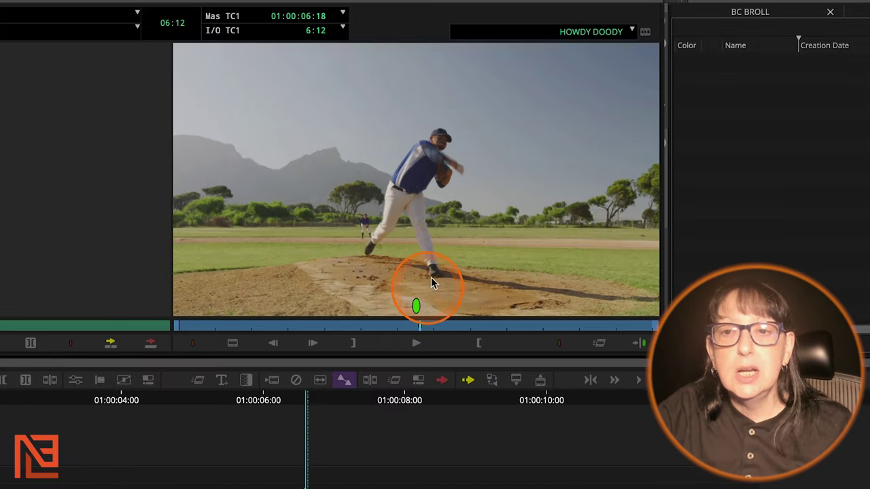
Step: Reopen the green marker from the Record monitor for editing and change its track to V2
{"action": "left_click", "coordinate": [423, 311]}
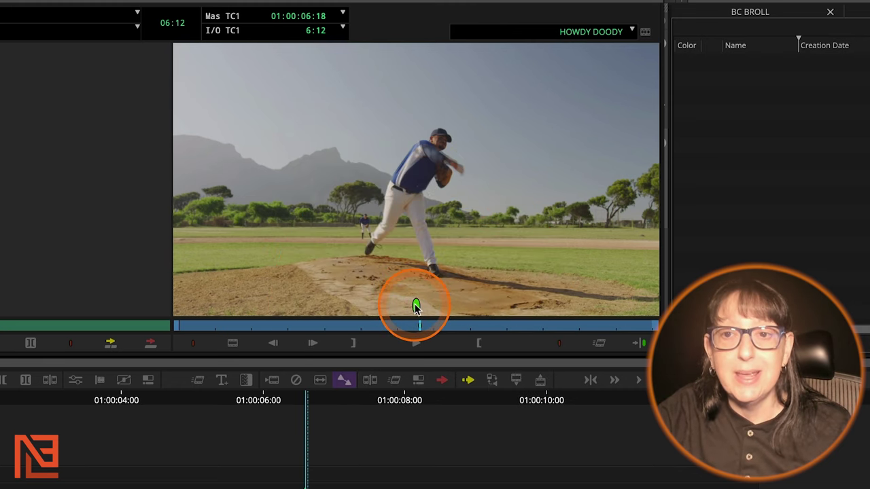
{"action": "double_click", "coordinate": [416, 307]}
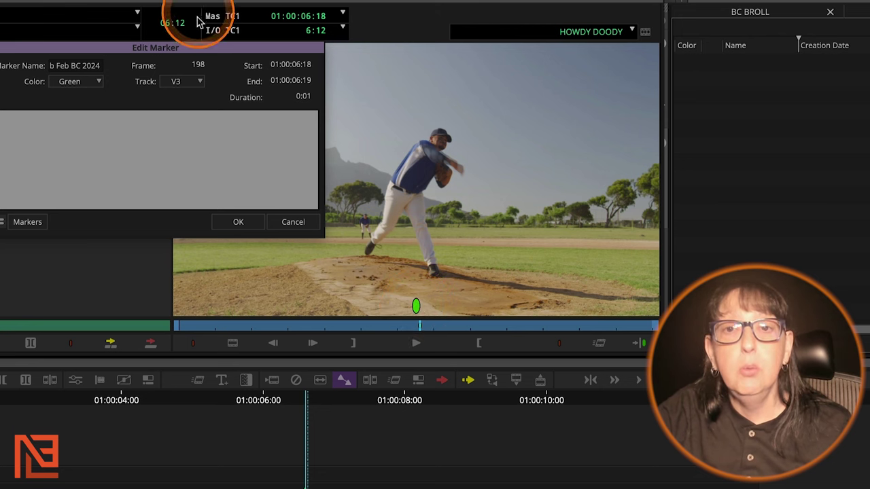
{"action": "mouse_move", "coordinate": [212, 51]}
{"action": "left_mouse_down"}
{"action": "mouse_move", "coordinate": [472, 127]}
{"action": "mouse_move", "coordinate": [401, 129]}
{"action": "mouse_move", "coordinate": [408, 132]}
{"action": "left_mouse_up"}
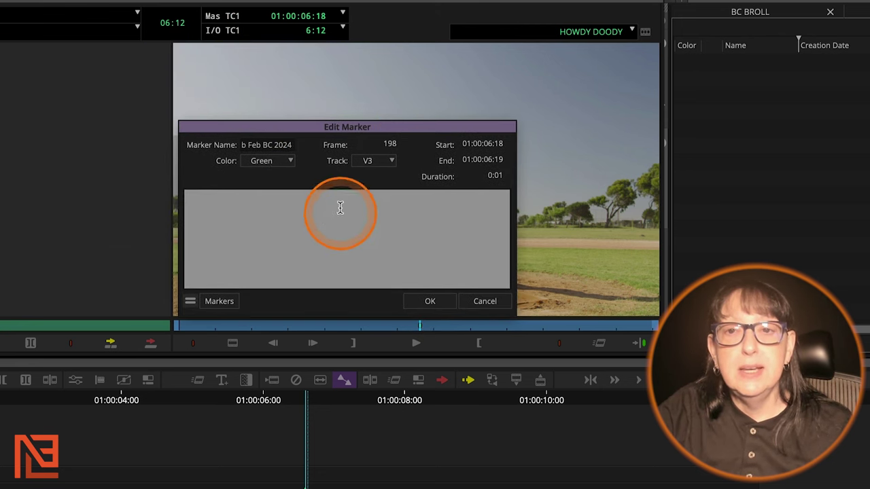
{"action": "left_click", "coordinate": [379, 162]}
{"action": "left_click", "coordinate": [375, 208]}
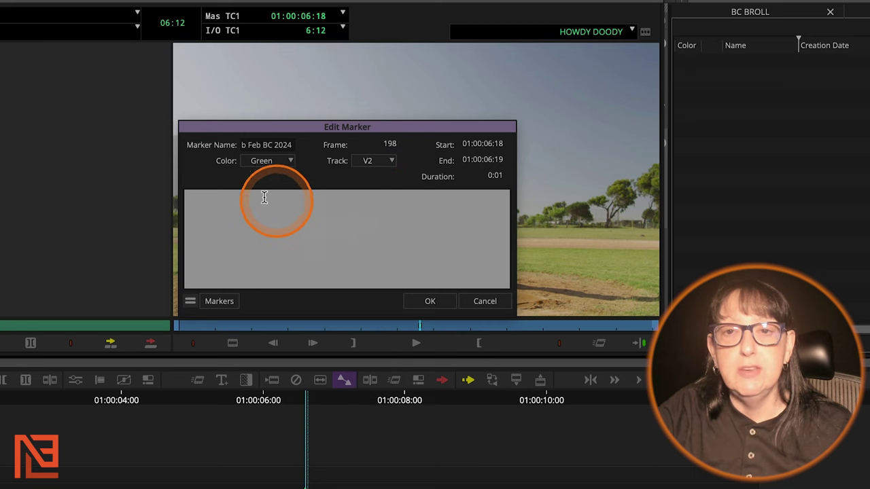
Step: Set the marker's color to Magenta and save it with the comment "HEY WHAT'S UP FOLKS"
{"action": "left_click", "coordinate": [264, 162]}
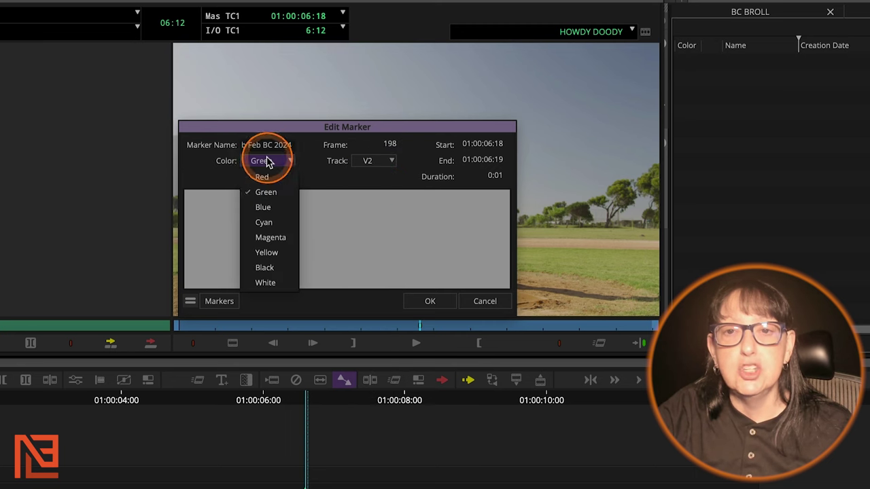
{"action": "left_click", "coordinate": [269, 237]}
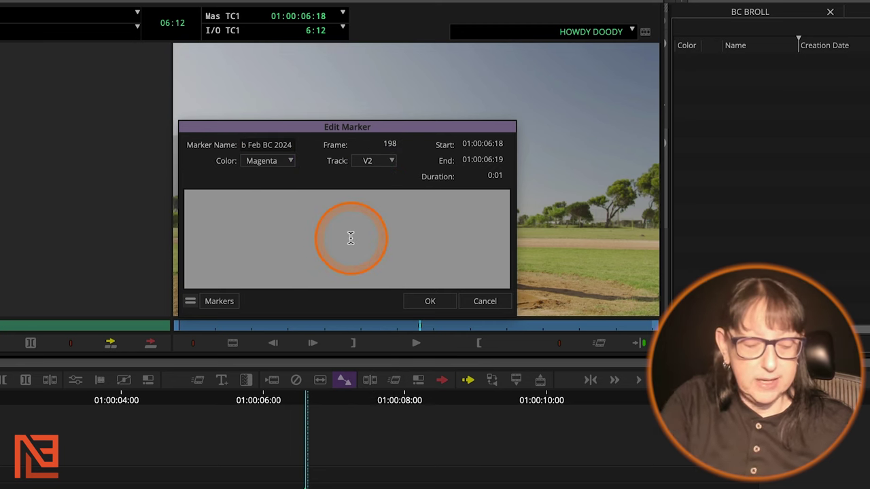
{"action": "left_click", "coordinate": [351, 238]}
{"action": "type", "text": "HEY WHAT'S UP FOLKS"}
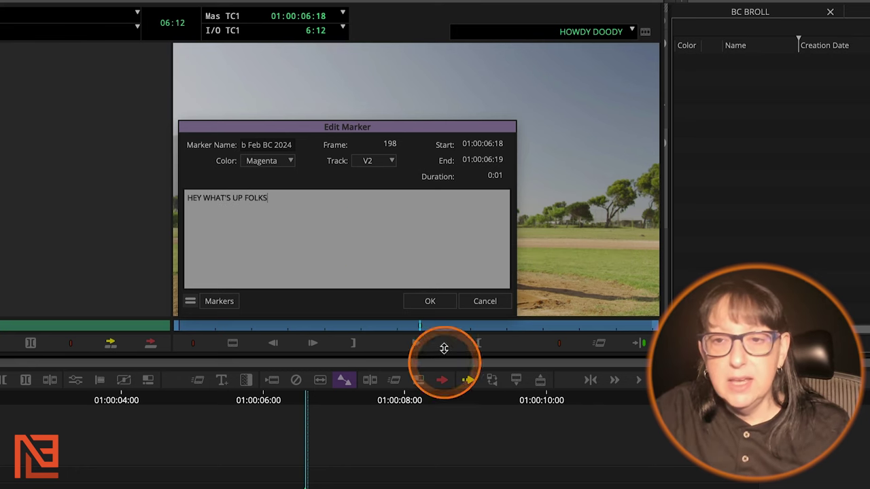
{"action": "left_click", "coordinate": [429, 301]}
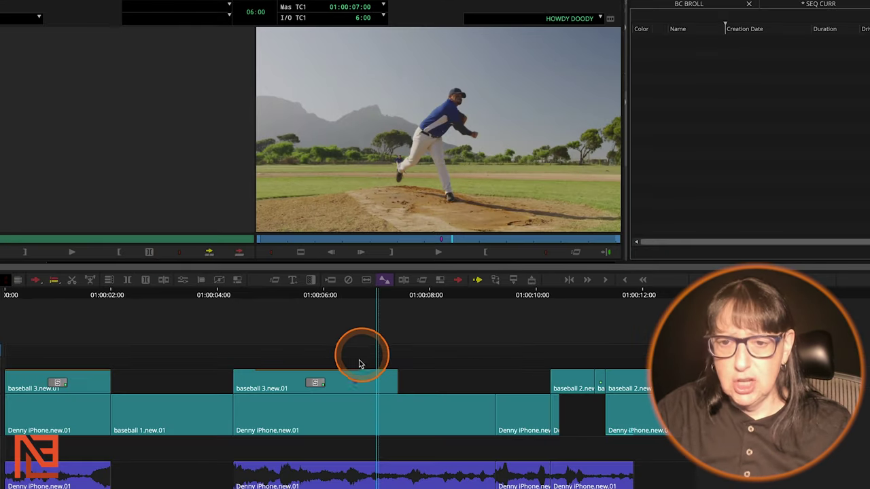
Step: Park on the magenta marker at 01:00:06:18, reopen it for editing and reassign it to track V4
{"action": "left_click", "coordinate": [312, 488]}
{"action": "left_click", "coordinate": [356, 383]}
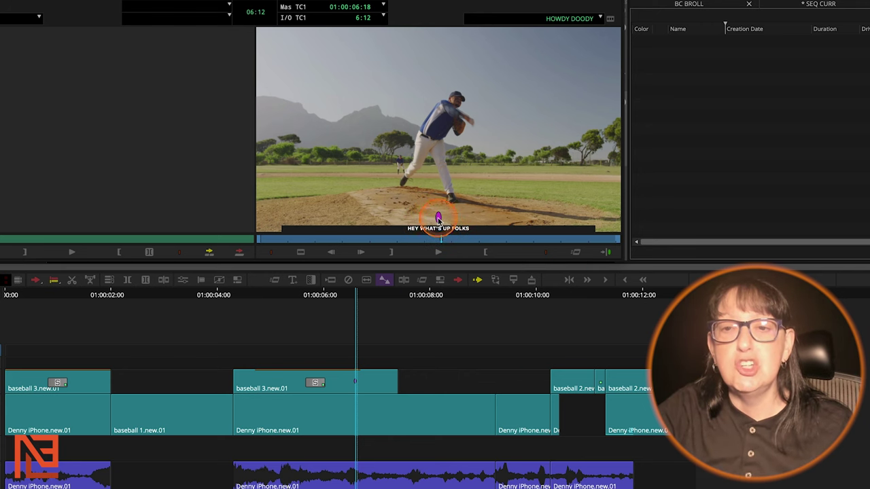
{"action": "double_click", "coordinate": [438, 218]}
{"action": "left_click_drag", "start_coordinate": [287, 31], "coordinate": [404, 54]}
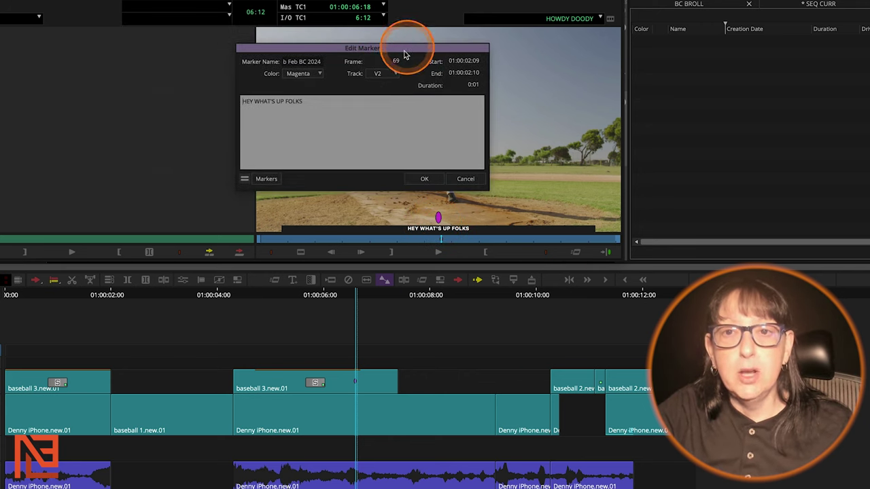
{"action": "left_click", "coordinate": [378, 73]}
{"action": "left_click", "coordinate": [380, 87]}
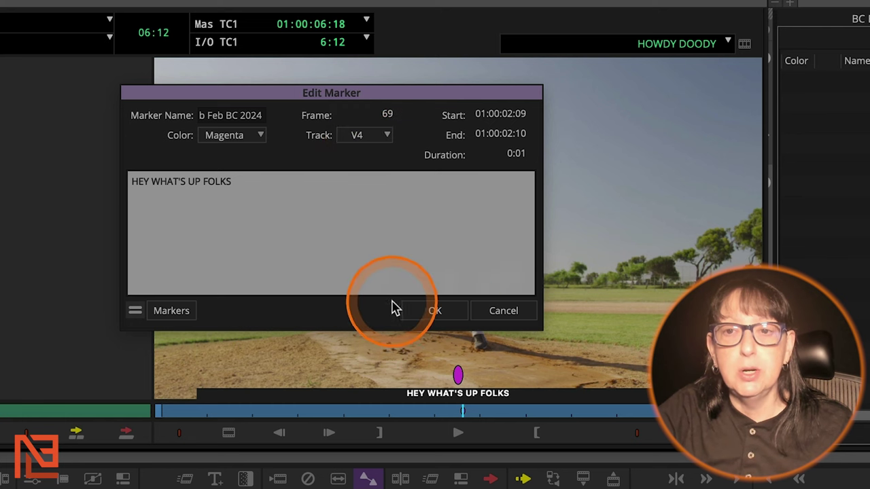
{"action": "left_click", "coordinate": [432, 309]}
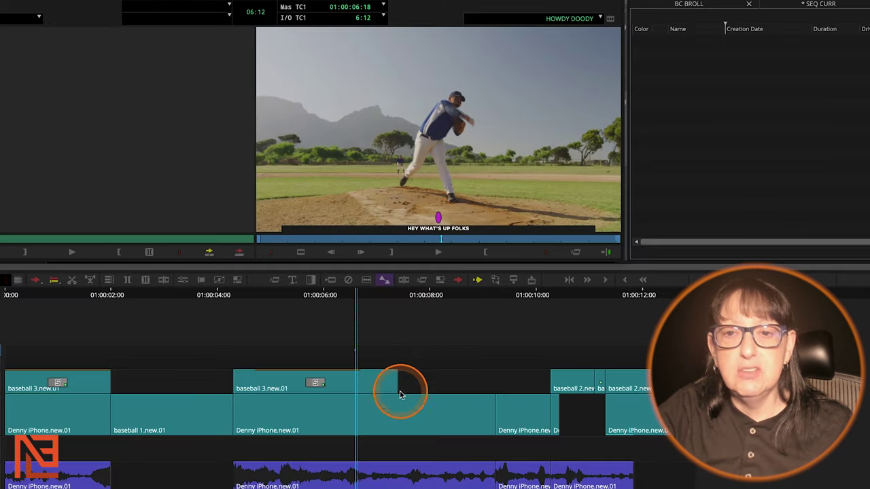
Step: Move the playhead off the magenta marker, return to it at 01:00:06:18 and reopen the marker for editing
{"action": "left_click", "coordinate": [399, 394]}
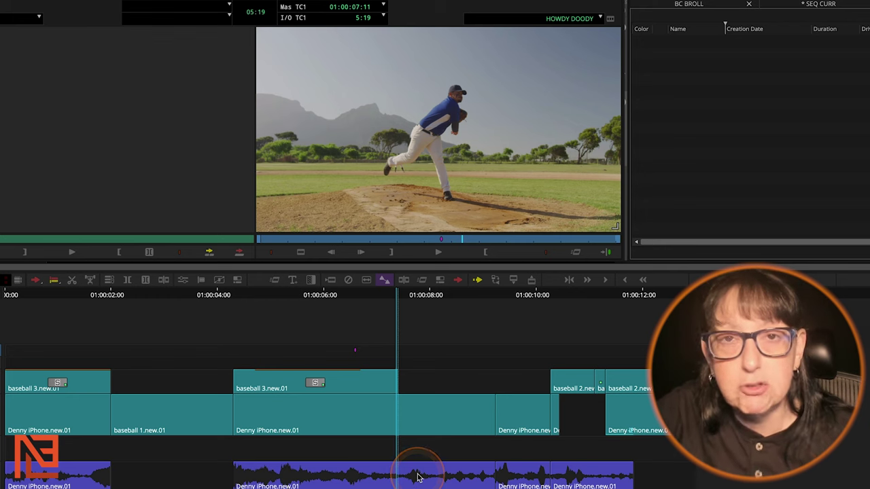
{"action": "left_click", "coordinate": [353, 352]}
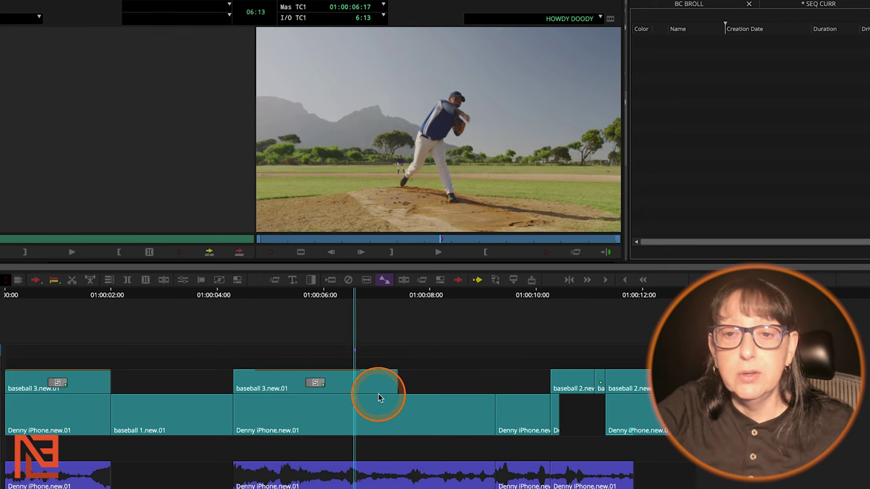
{"action": "key", "text": "Right"}
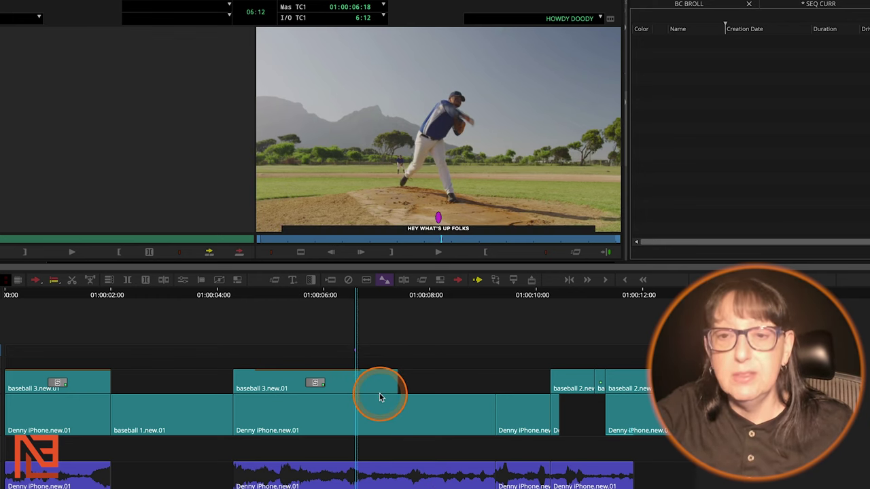
{"action": "double_click", "coordinate": [439, 217]}
{"action": "left_click_drag", "start_coordinate": [307, 43], "coordinate": [465, 81]}
{"action": "left_click", "coordinate": [363, 213]}
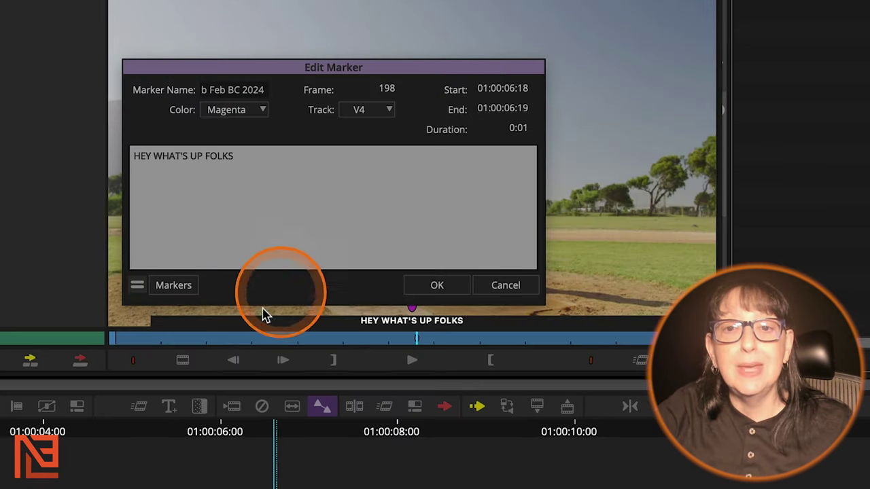
Step: Review the options for disabling the Edit Marker dialog, and close the dialog without choosing one
{"action": "left_click", "coordinate": [138, 286]}
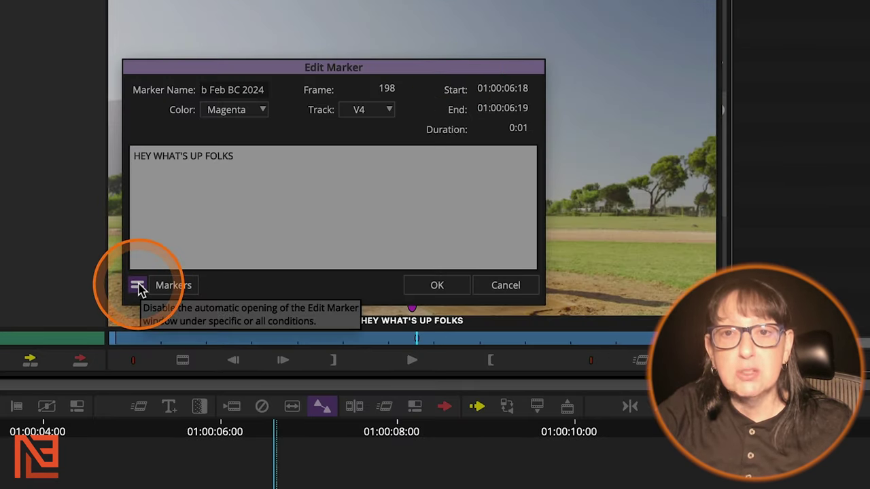
{"action": "left_click", "coordinate": [137, 285]}
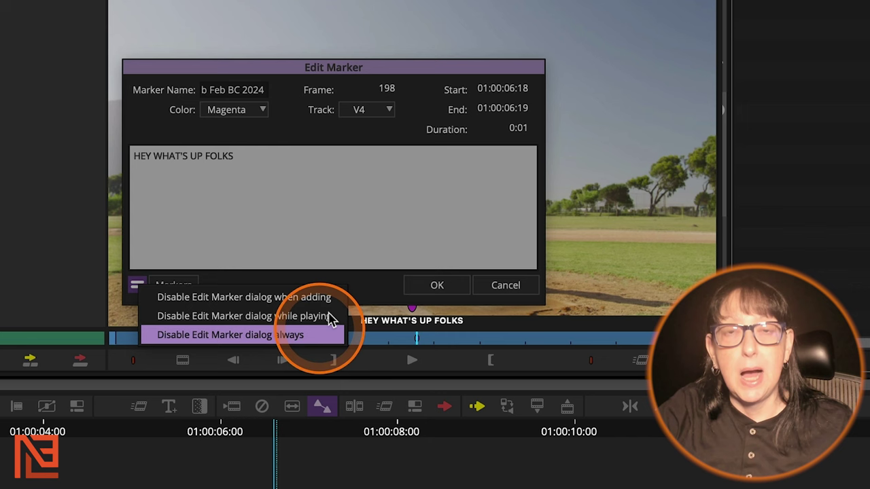
{"action": "left_click", "coordinate": [339, 218]}
{"action": "left_click", "coordinate": [138, 286]}
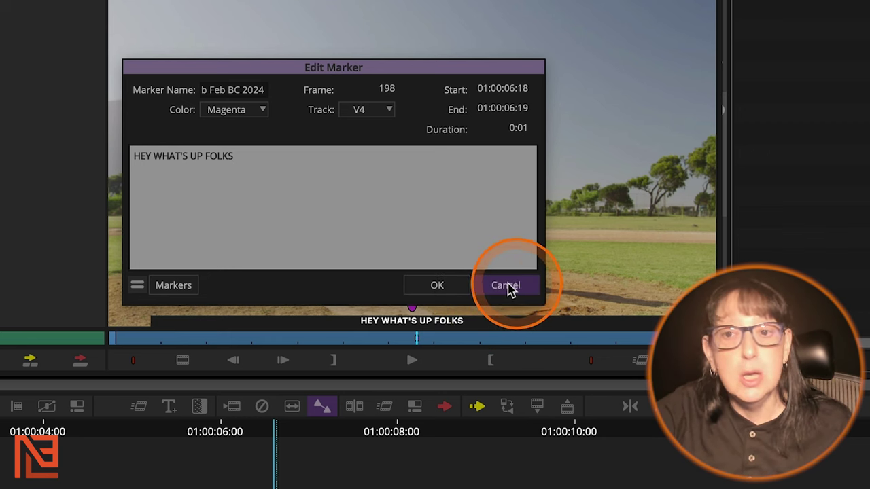
{"action": "left_click", "coordinate": [437, 284]}
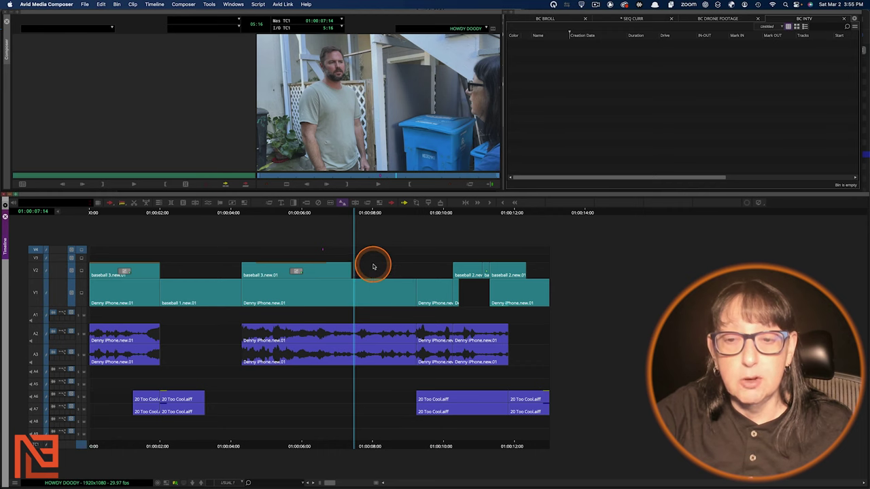
Step: Add a red marker on track V4 at 01:00:08:00 with the comment "DENNY LOOKS CONFUSED"
{"action": "left_click", "coordinate": [373, 266]}
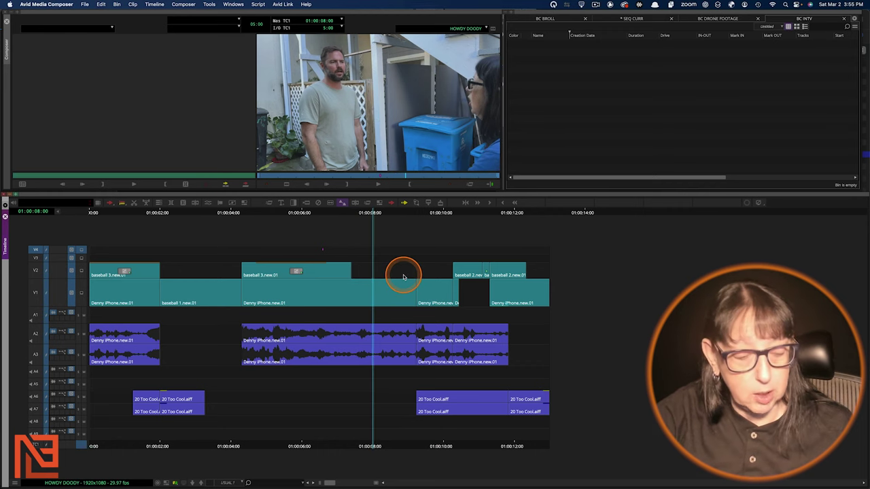
{"action": "key", "text": "F5"}
{"action": "mouse_move", "coordinate": [406, 278]}
{"action": "left_mouse_down"}
{"action": "mouse_move", "coordinate": [381, 240]}
{"action": "mouse_move", "coordinate": [353, 103]}
{"action": "left_mouse_up"}
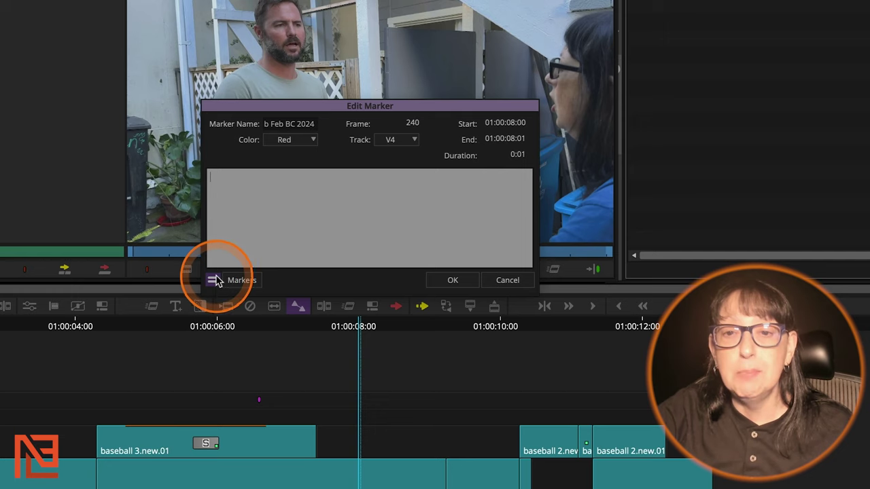
{"action": "left_click", "coordinate": [301, 189]}
{"action": "left_click", "coordinate": [411, 163]}
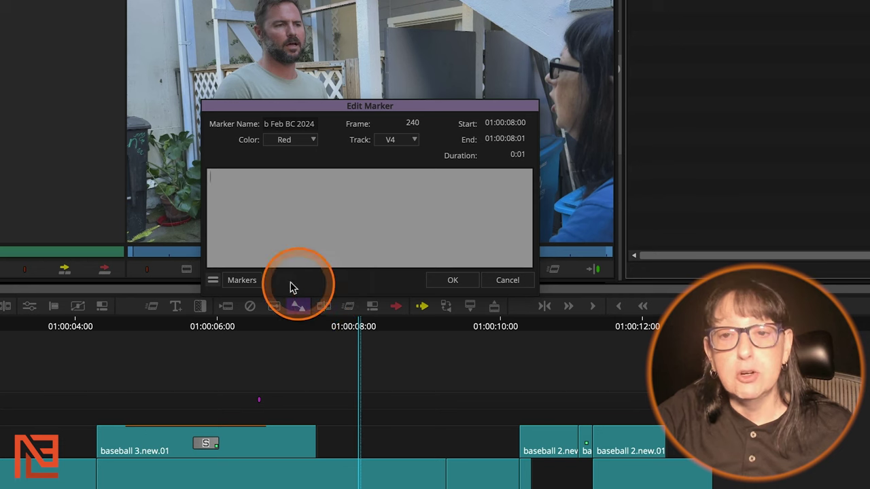
{"action": "mouse_move", "coordinate": [369, 107]}
{"action": "left_mouse_down"}
{"action": "mouse_move", "coordinate": [301, 97]}
{"action": "mouse_move", "coordinate": [251, 74]}
{"action": "left_mouse_up"}
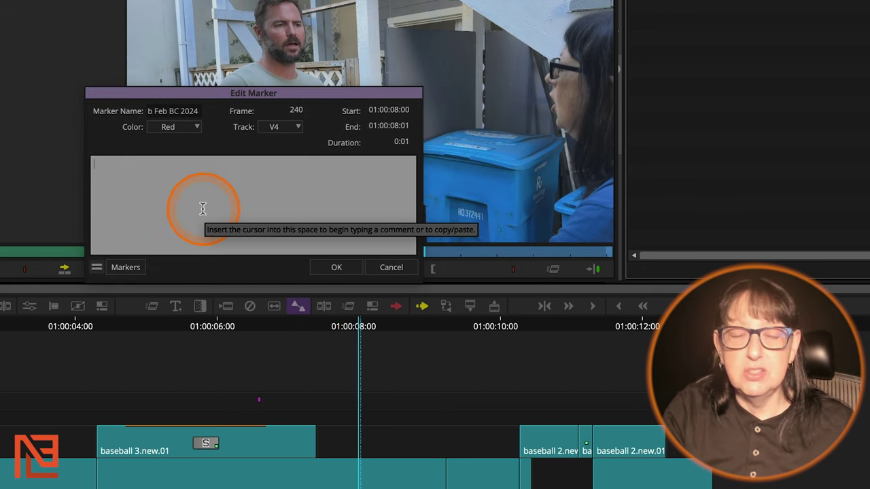
{"action": "type", "text": "DENNY LOOKS CONFUSED"}
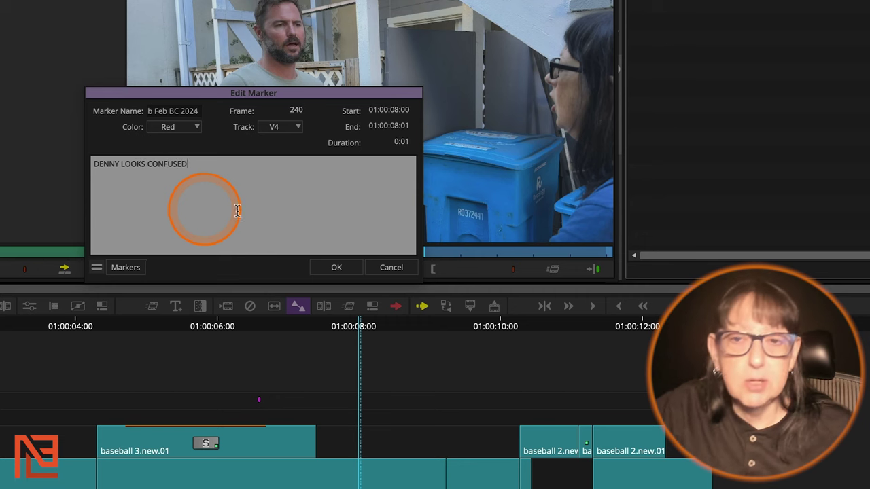
{"action": "left_click", "coordinate": [336, 268]}
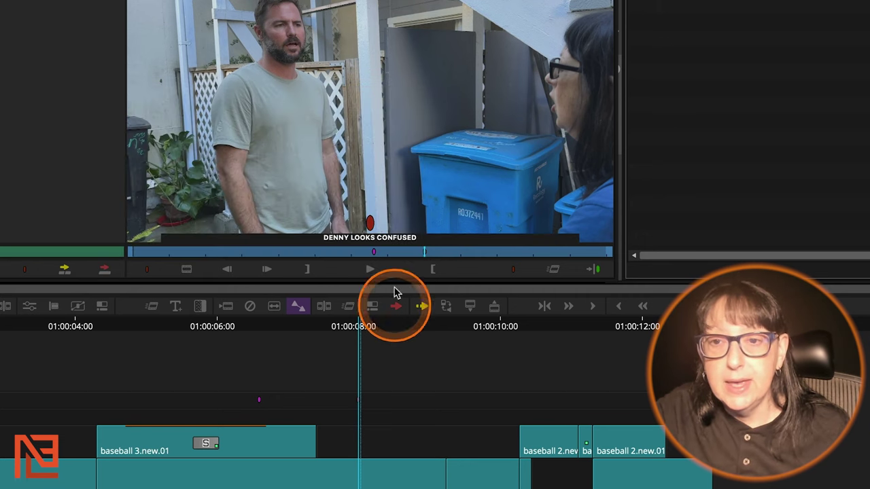
Step: Move the playhead off the red marker to view it in the timeline, and return to it at 01:00:08:00
{"action": "left_click", "coordinate": [480, 398]}
{"action": "left_click", "coordinate": [363, 403]}
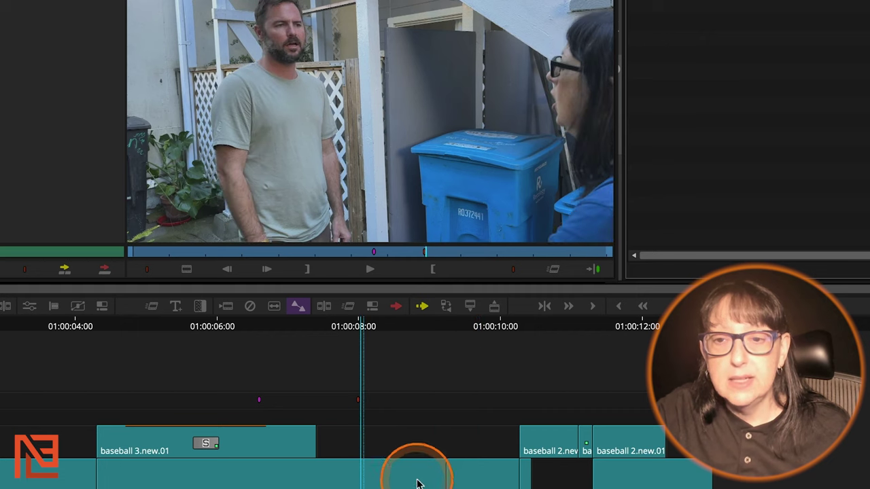
{"action": "key", "text": "Left"}
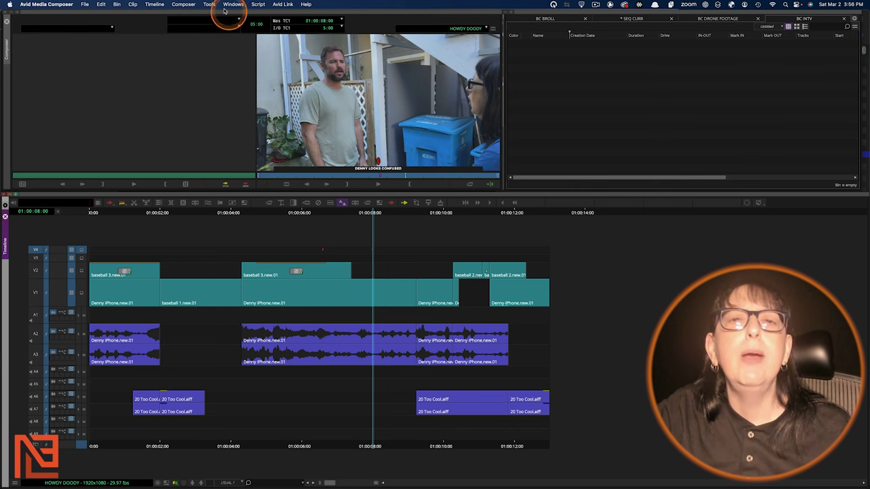
Step: Open the Markers window to view the sequence's marker list, and close it
{"action": "left_click", "coordinate": [210, 4]}
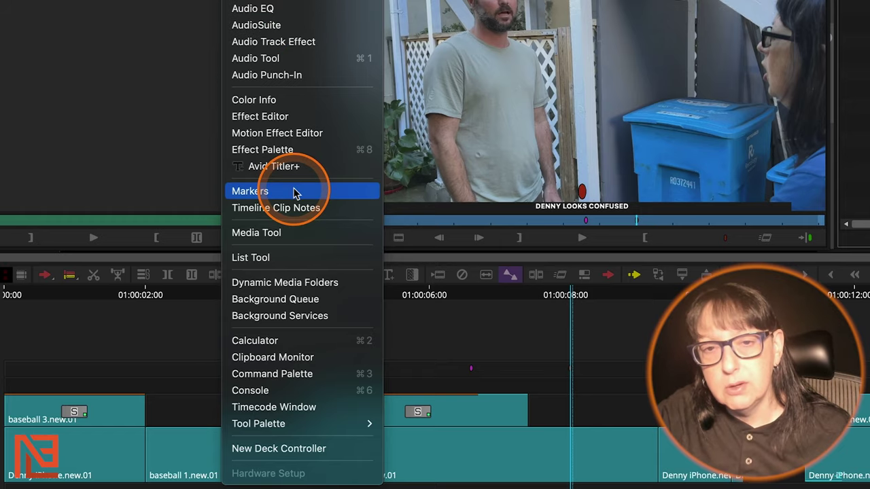
{"action": "left_click", "coordinate": [212, 161]}
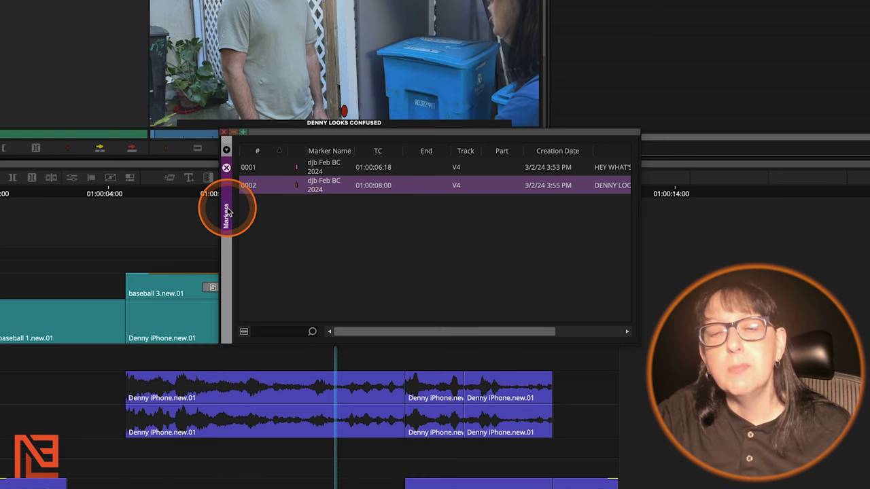
{"action": "left_click", "coordinate": [226, 133]}
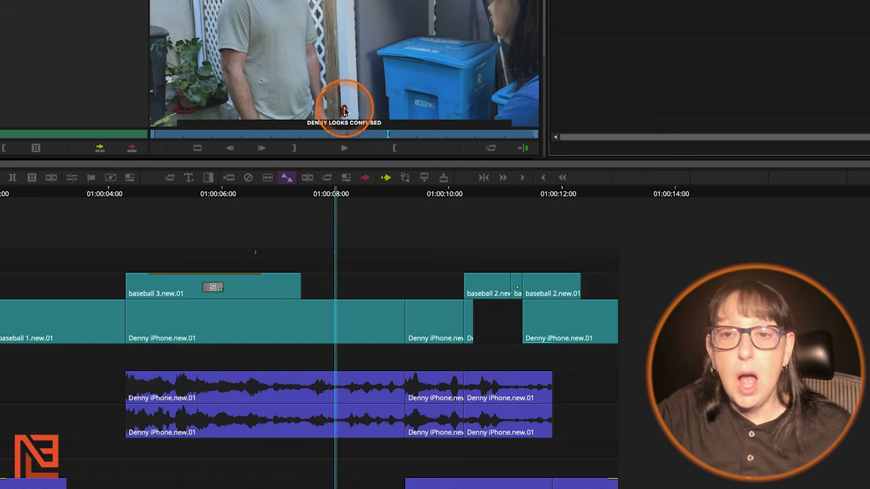
Step: Open the Markers window from the red marker's edit dialog and dock it with the Project and FOOTAGE panels, adjusting the docked panel's width
{"action": "double_click", "coordinate": [344, 110]}
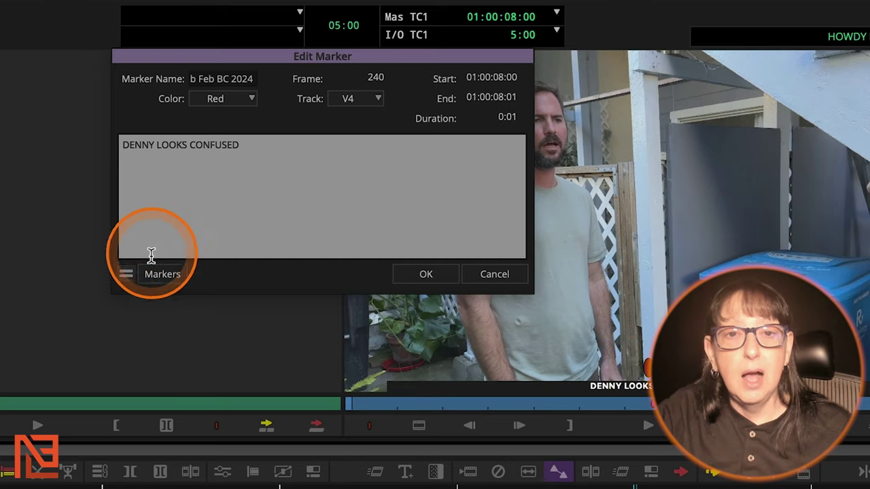
{"action": "left_click", "coordinate": [31, 53]}
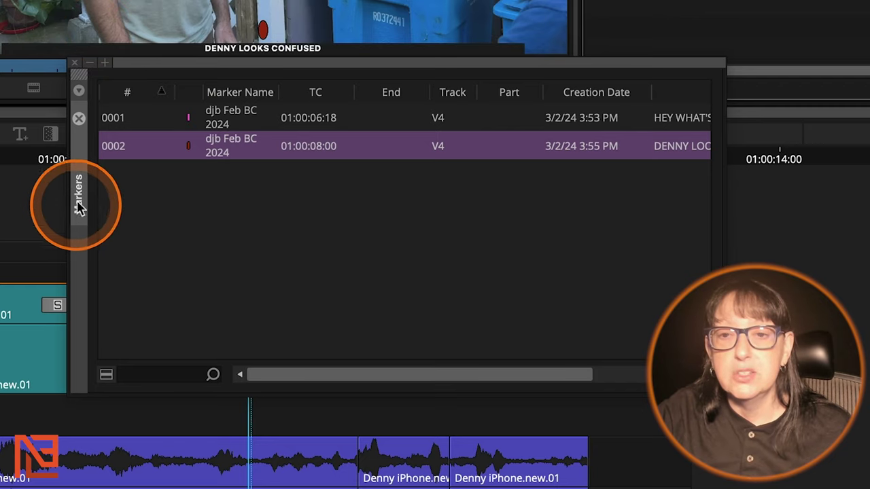
{"action": "left_click", "coordinate": [79, 202]}
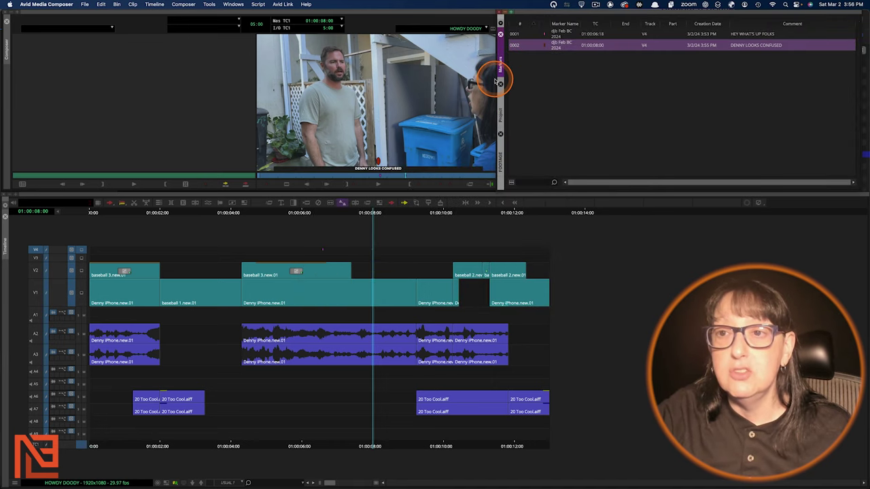
{"action": "mouse_move", "coordinate": [495, 80]}
{"action": "left_mouse_down"}
{"action": "mouse_move", "coordinate": [526, 81]}
{"action": "mouse_move", "coordinate": [503, 84]}
{"action": "left_mouse_up"}
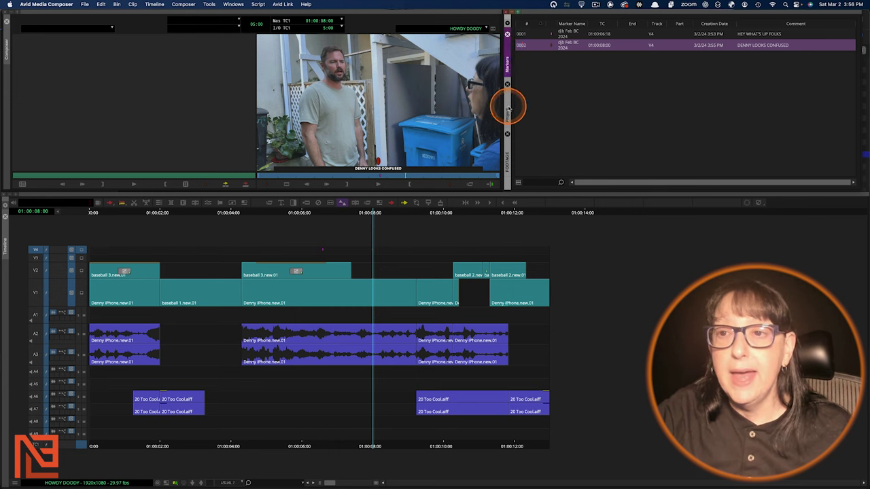
Step: Switch the docked panel group between its Project and FOOTAGE contents, and return to the marker list
{"action": "left_click", "coordinate": [508, 108]}
{"action": "left_click", "coordinate": [506, 163]}
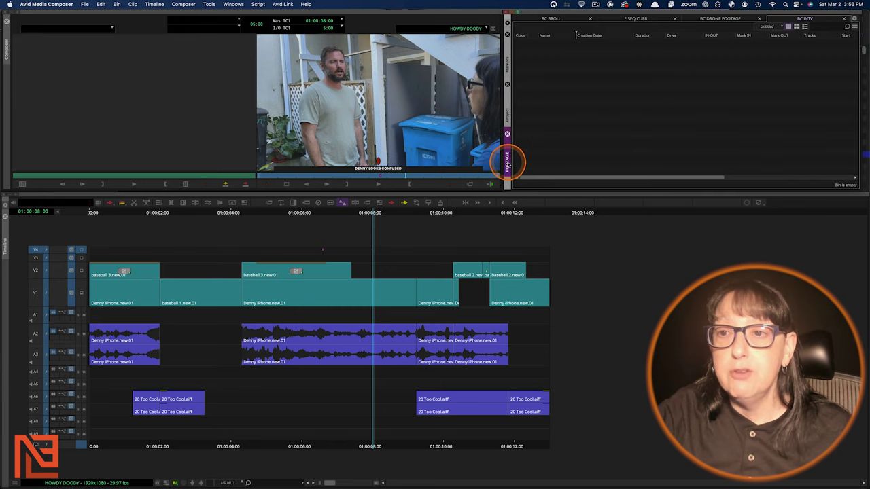
{"action": "left_click", "coordinate": [506, 111]}
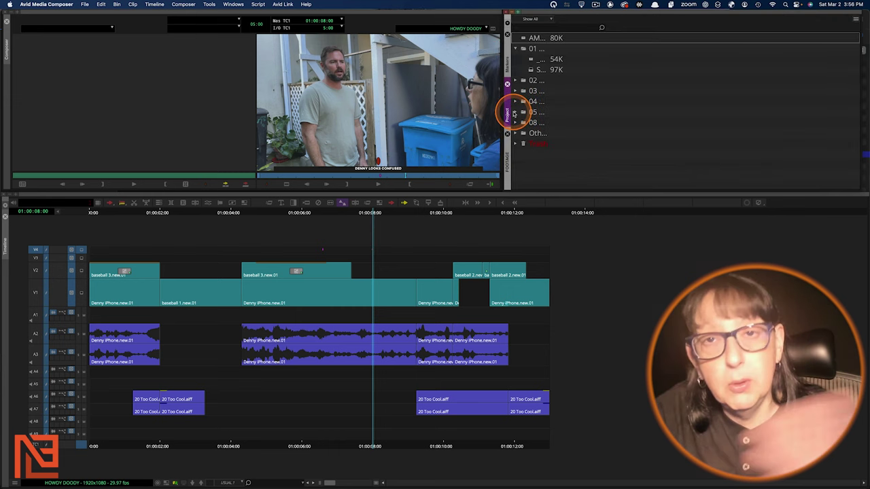
{"action": "left_click", "coordinate": [506, 63]}
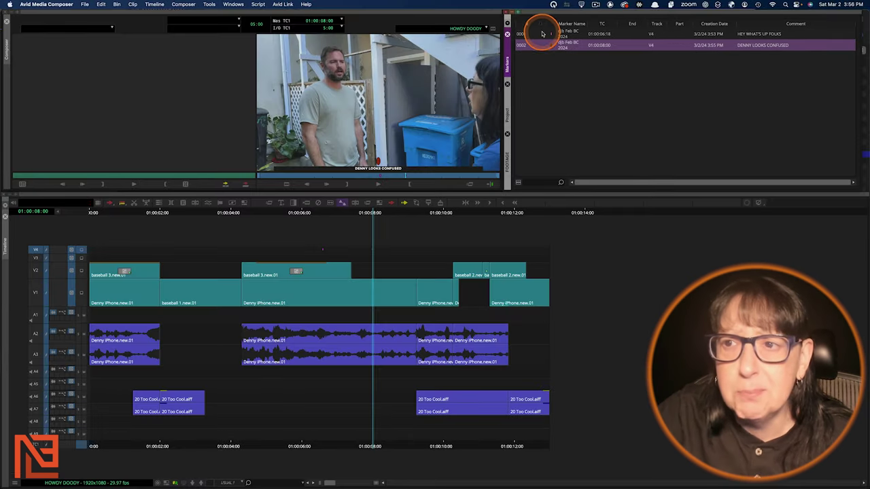
Step: Jump to the "HEY WHAT'S UP FOLKS" marker from the marker list, and open the second marker's comment for editing
{"action": "left_click", "coordinate": [543, 34]}
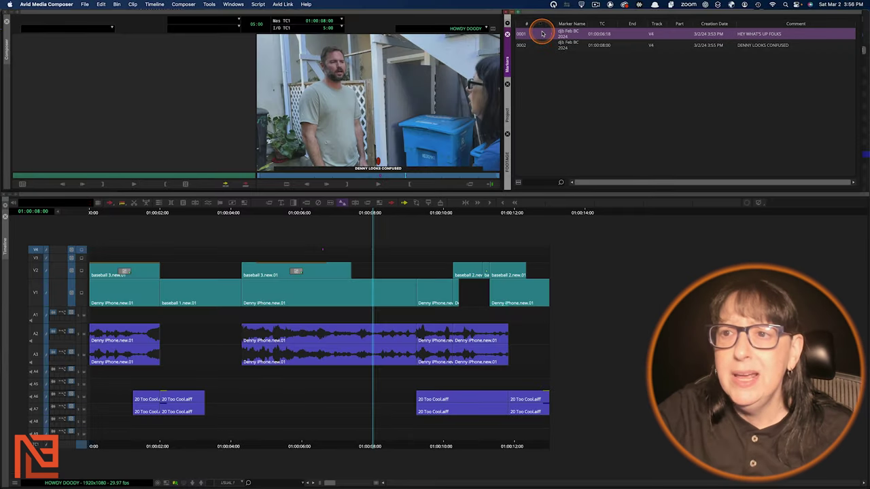
{"action": "left_click", "coordinate": [542, 46]}
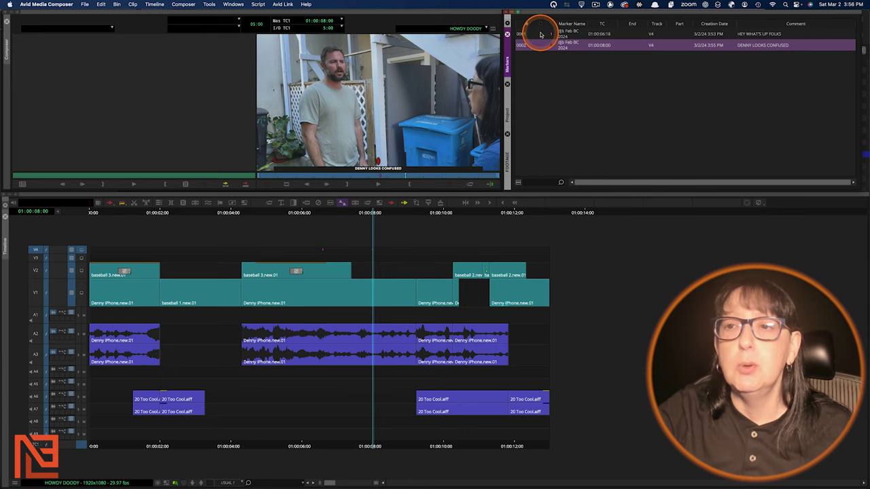
{"action": "left_click", "coordinate": [541, 34]}
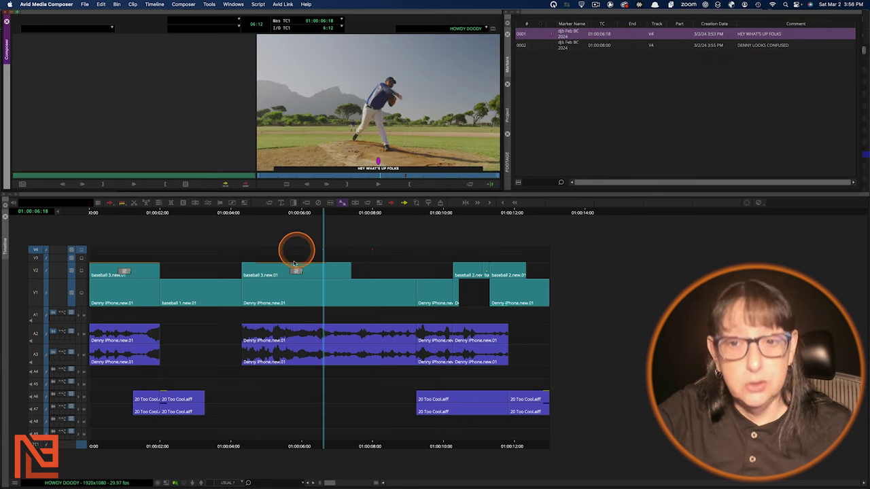
{"action": "left_click", "coordinate": [546, 46]}
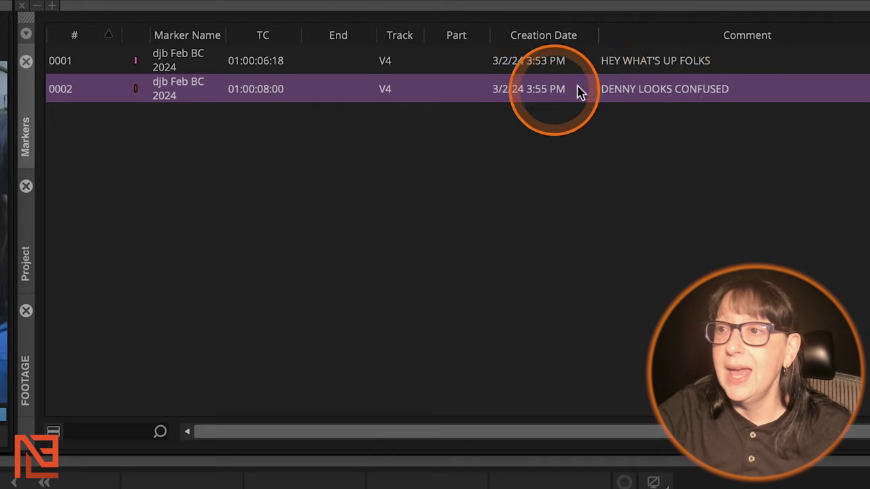
{"action": "left_click", "coordinate": [768, 45]}
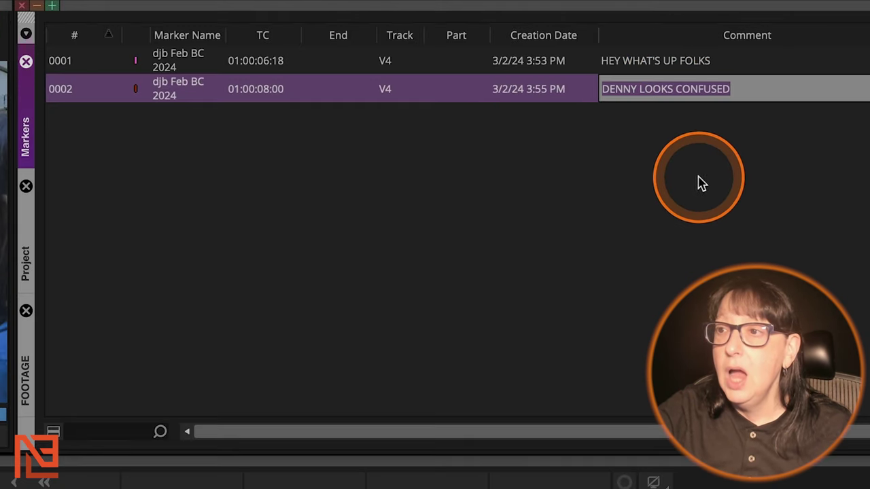
Step: Sort the marker list by comment and place the Comment column between Marker Name and TC
{"action": "left_click", "coordinate": [753, 34]}
{"action": "mouse_move", "coordinate": [753, 33]}
{"action": "left_mouse_down"}
{"action": "mouse_move", "coordinate": [285, 36]}
{"action": "mouse_move", "coordinate": [320, 33]}
{"action": "left_mouse_up"}
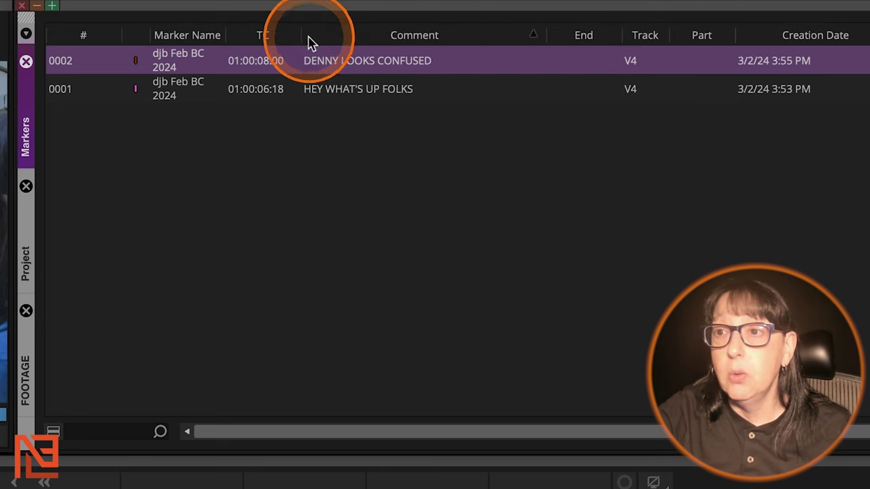
{"action": "left_click_drag", "start_coordinate": [282, 41], "coordinate": [536, 39]}
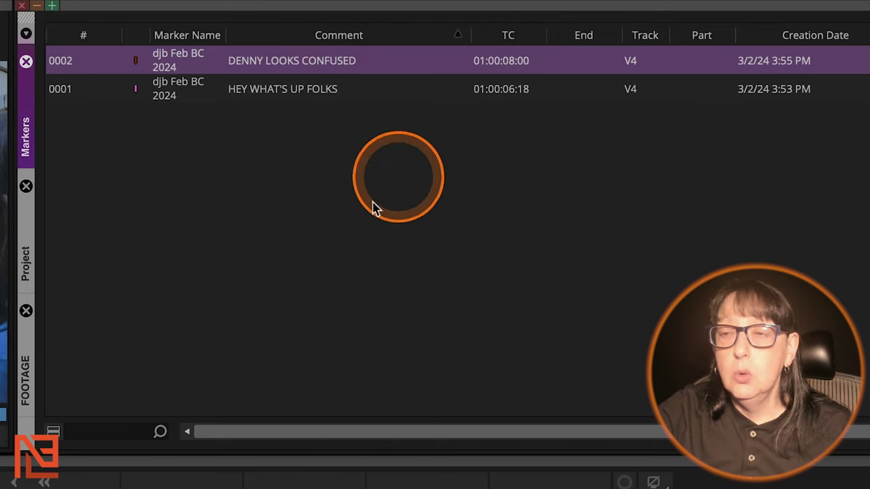
Step: Limit the marker list's visible columns to #, Icon, TC and Comment through Choose Columns
{"action": "right_click", "coordinate": [182, 205]}
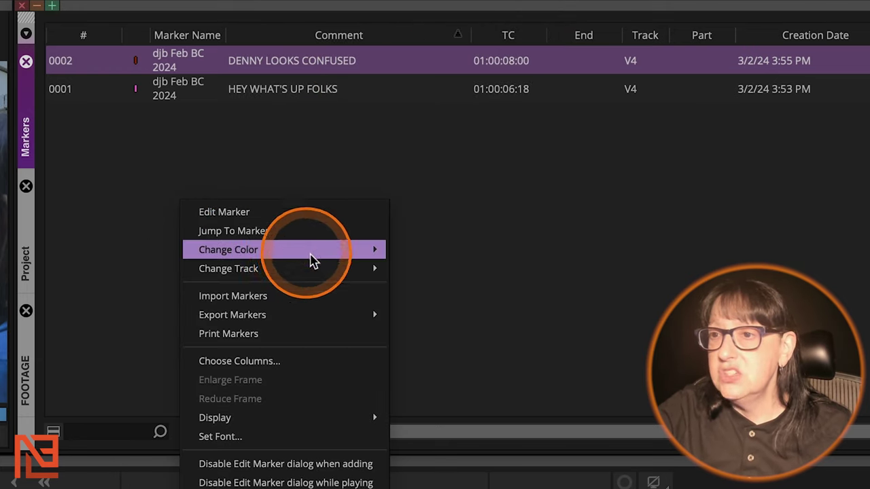
{"action": "left_click", "coordinate": [310, 361]}
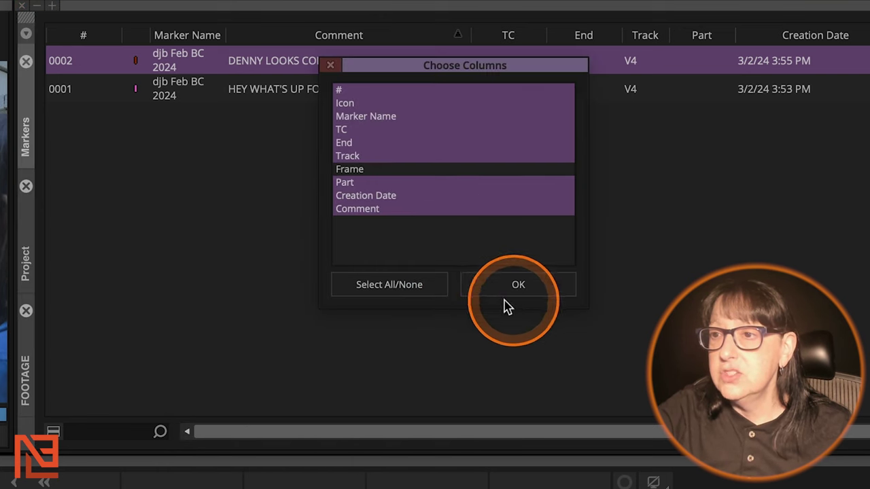
{"action": "left_click", "coordinate": [415, 287]}
{"action": "left_click", "coordinate": [416, 286]}
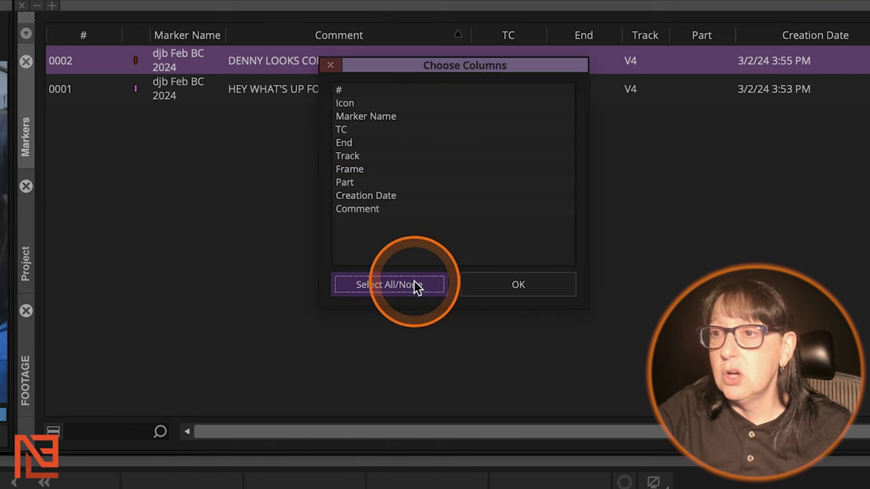
{"action": "left_click", "coordinate": [346, 106]}
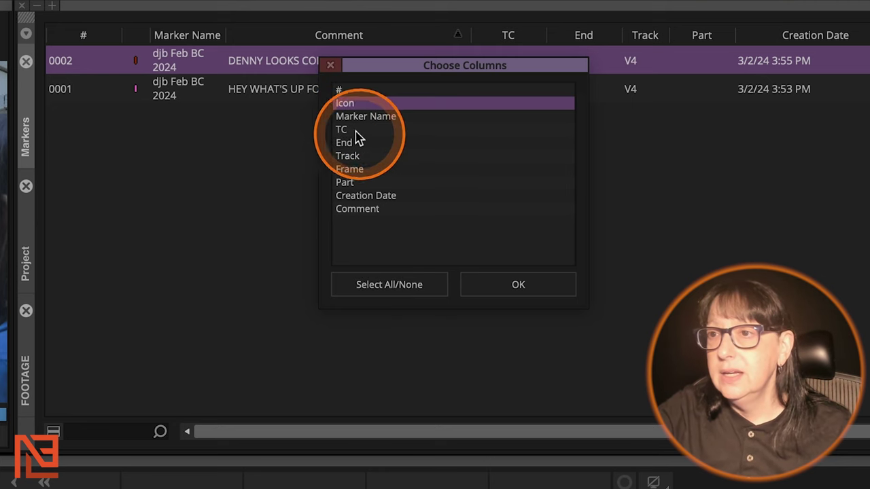
{"action": "left_click", "coordinate": [344, 91]}
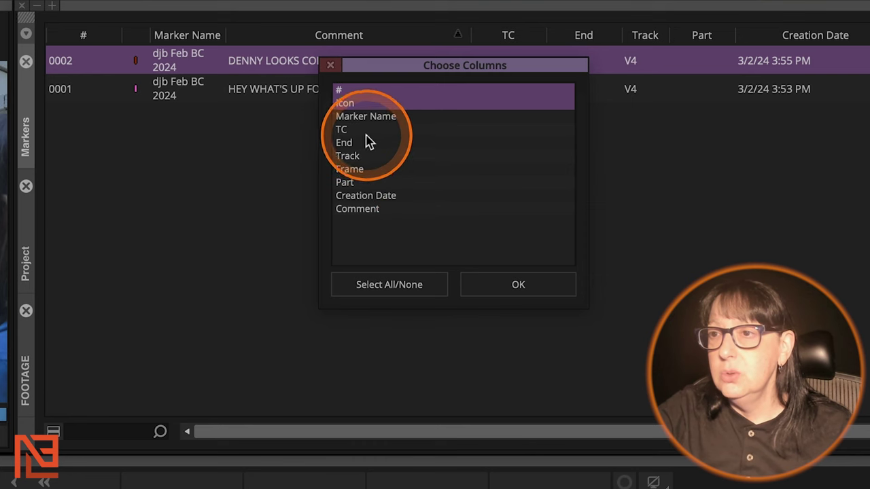
{"action": "left_click", "coordinate": [377, 209]}
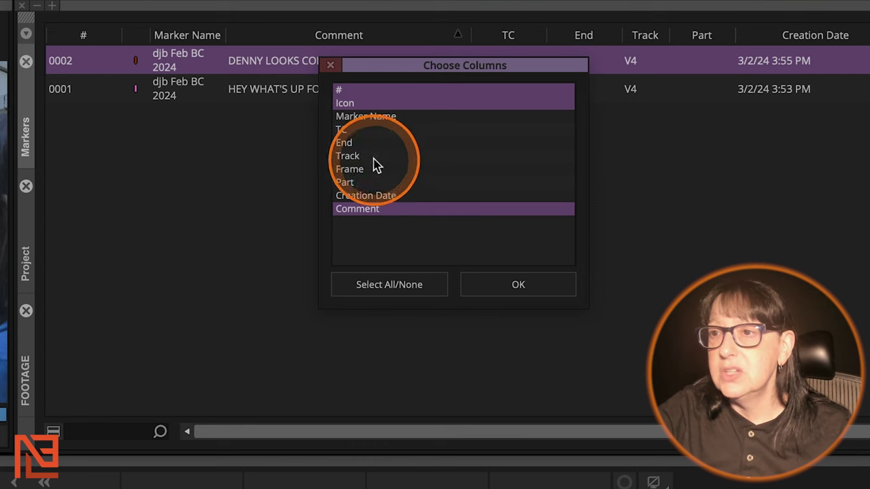
{"action": "left_click", "coordinate": [355, 132]}
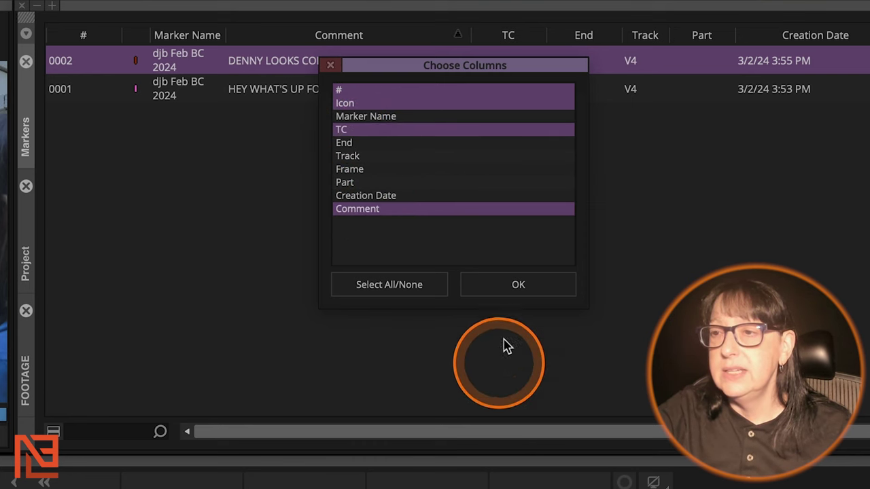
{"action": "left_click", "coordinate": [519, 282]}
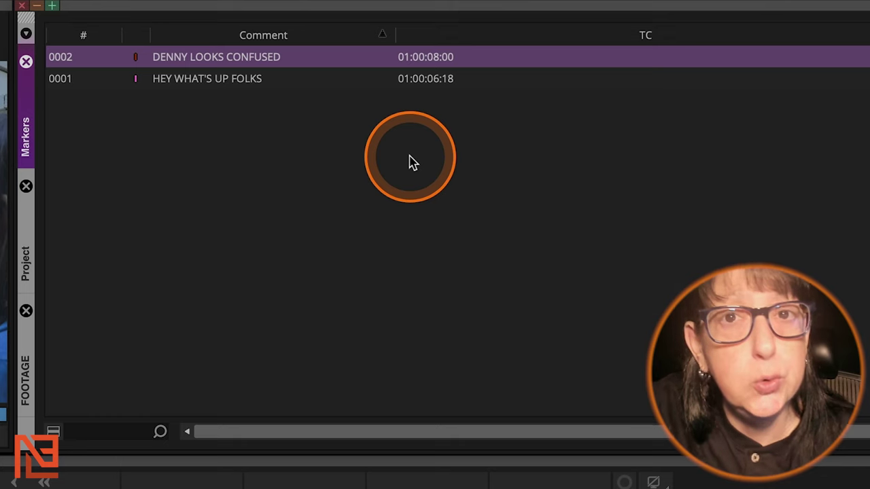
Step: Reword the comment of the marker at 01:00:08:00 to the person's first name followed by "IS CONFUSED"
{"action": "double_click", "coordinate": [305, 60]}
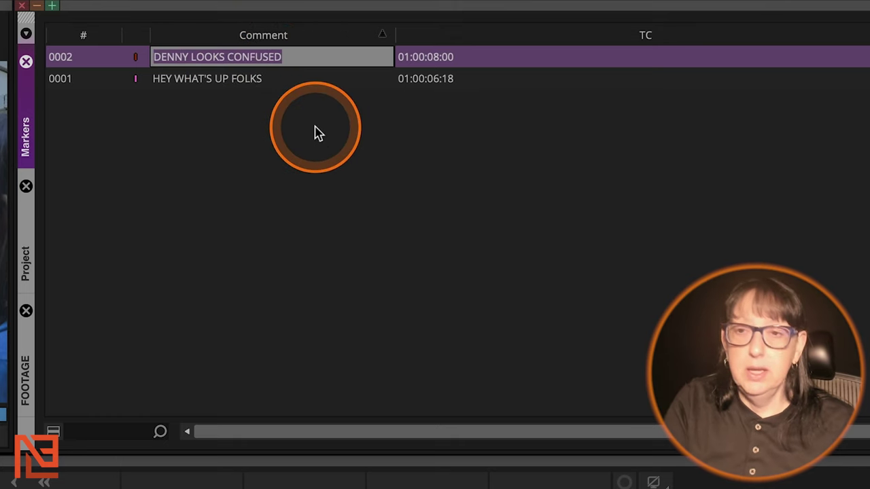
{"action": "type", "text": "DEN"}
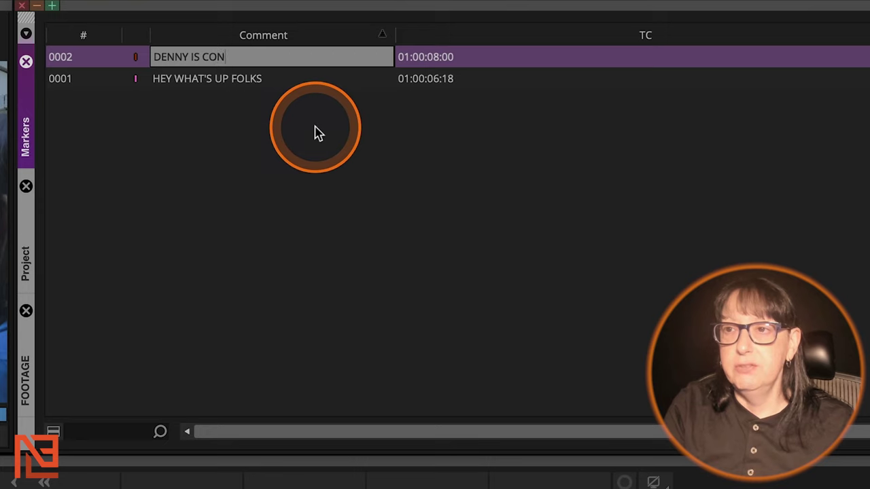
{"action": "left_click", "coordinate": [272, 154]}
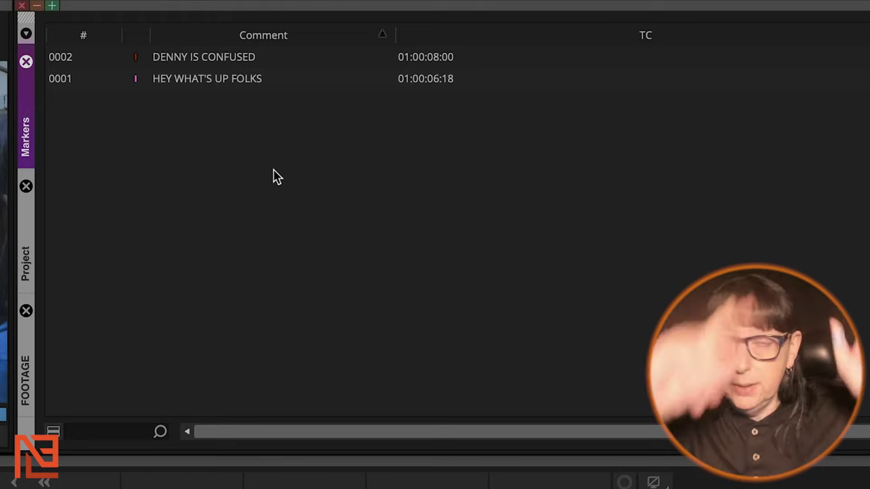
{"action": "left_click", "coordinate": [274, 176]}
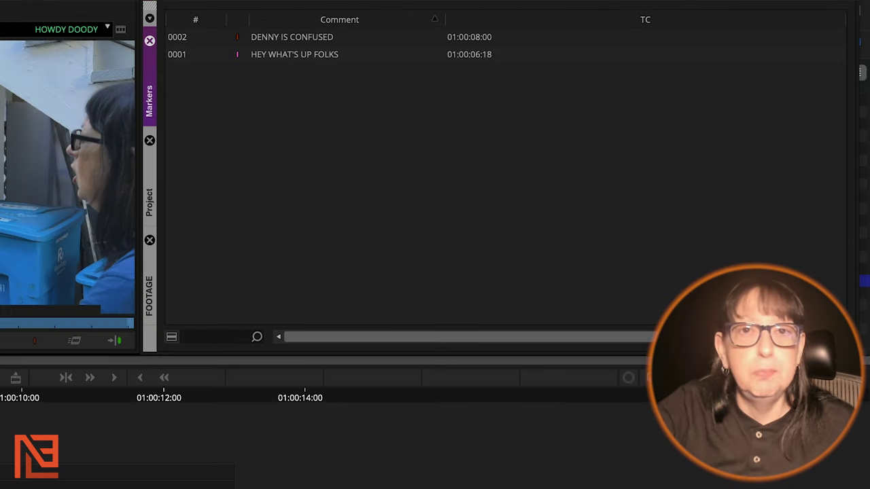
Step: Select both markers in the list and examine the options for changing their colour and track and for exporting them
{"action": "left_click", "coordinate": [171, 337]}
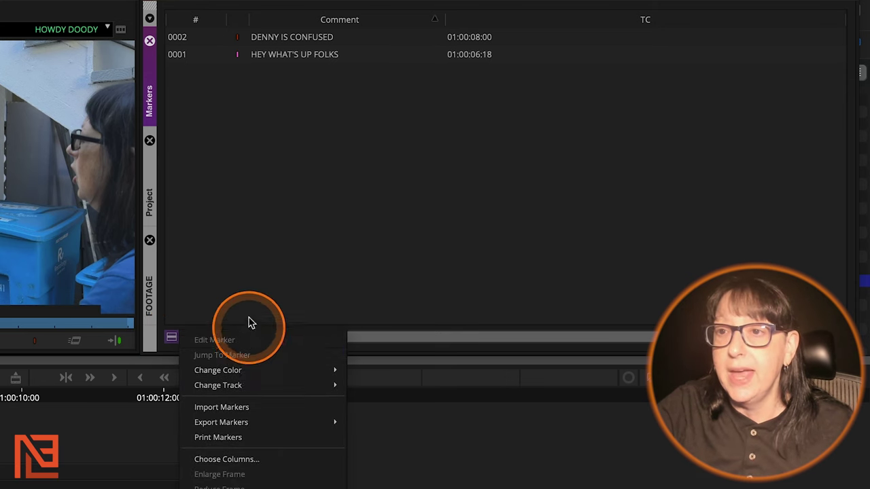
{"action": "left_click", "coordinate": [254, 62]}
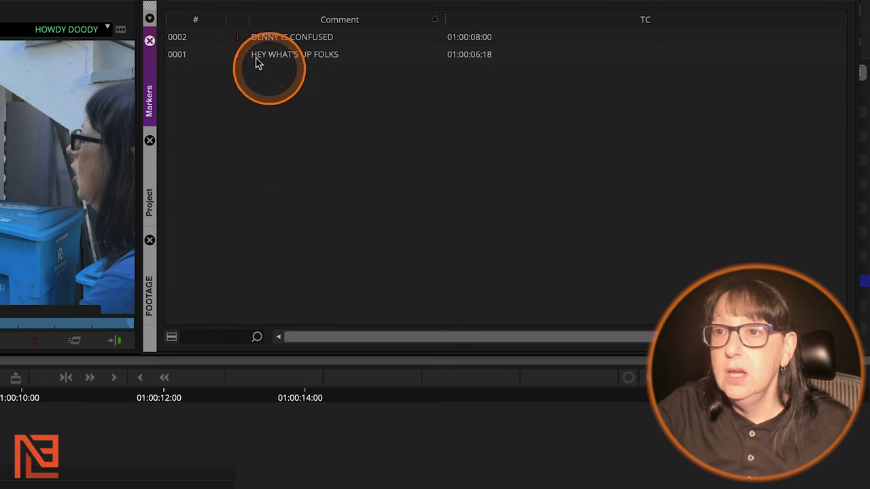
{"action": "left_click", "coordinate": [185, 37]}
{"action": "left_click", "coordinate": [184, 54], "text": "shift"}
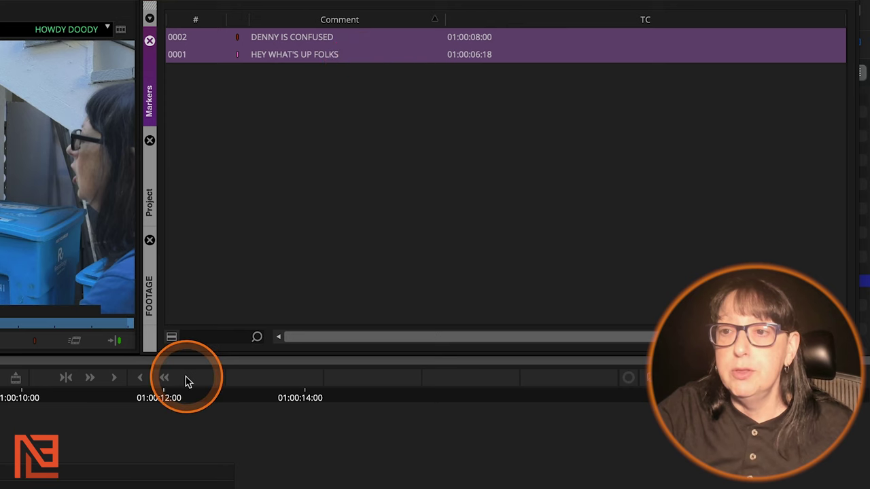
{"action": "left_click", "coordinate": [172, 336]}
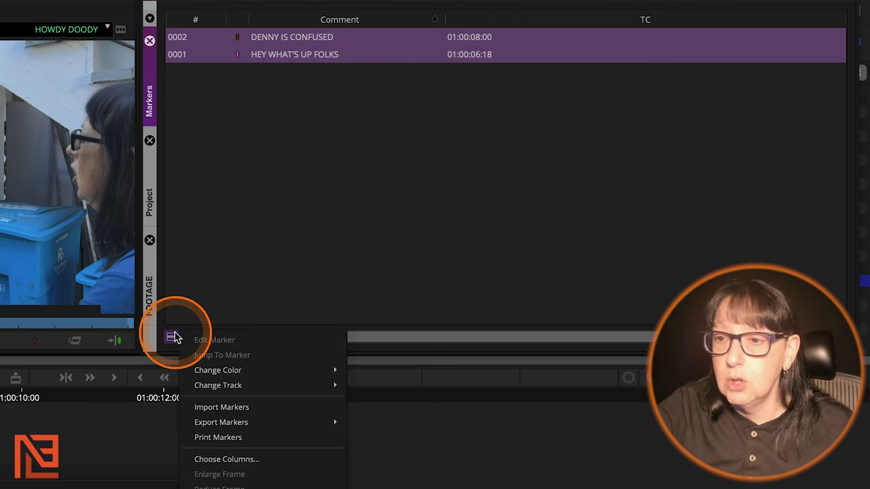
{"action": "mouse_move", "coordinate": [238, 386]}
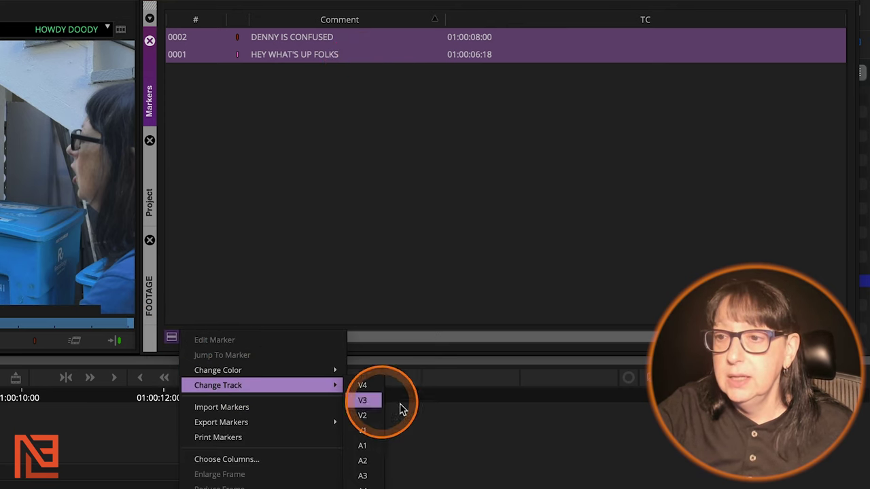
{"action": "mouse_move", "coordinate": [328, 370]}
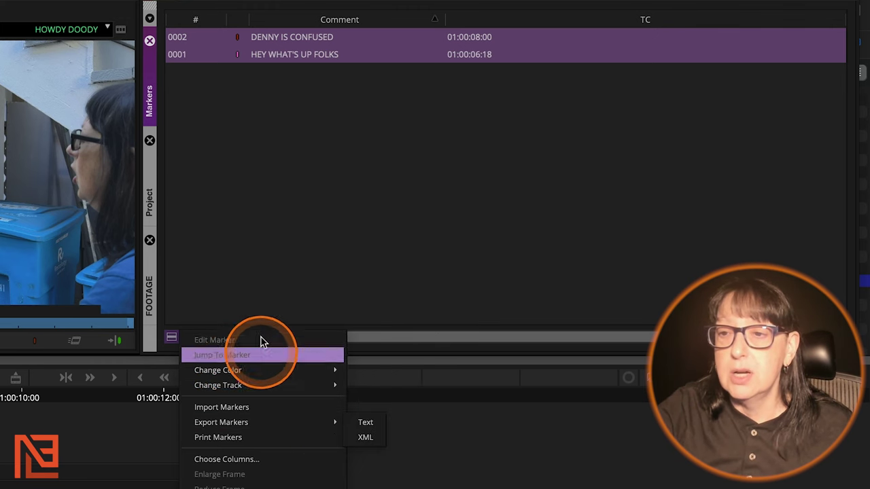
{"action": "left_click", "coordinate": [266, 225]}
Step: Examine the Import Markers and Export Markers commands of the marker list, with no markers selected
{"action": "left_click", "coordinate": [171, 336]}
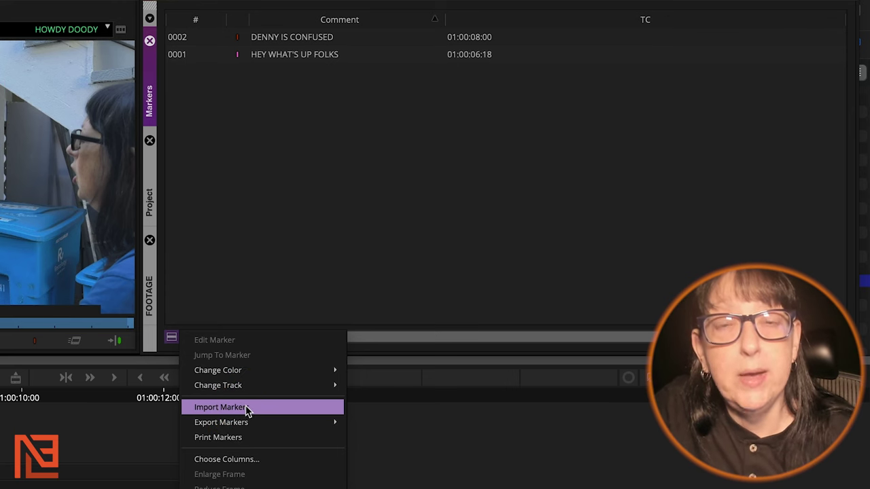
{"action": "left_click", "coordinate": [247, 409]}
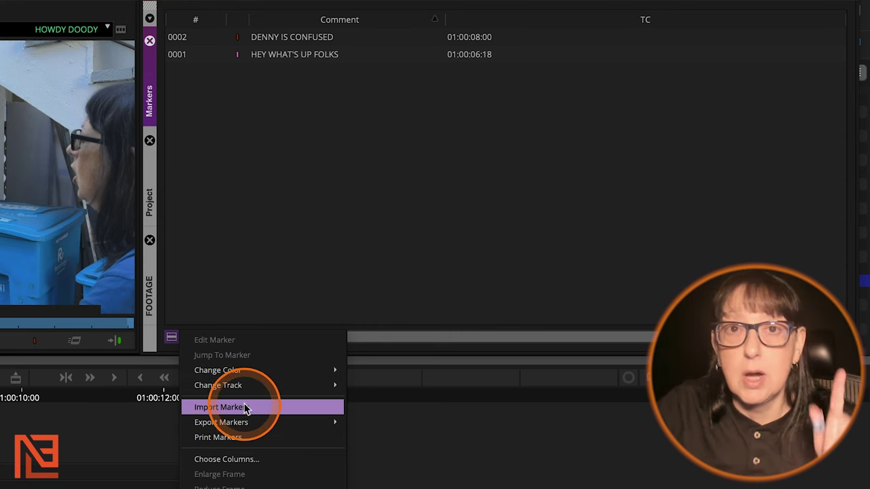
{"action": "mouse_move", "coordinate": [267, 426]}
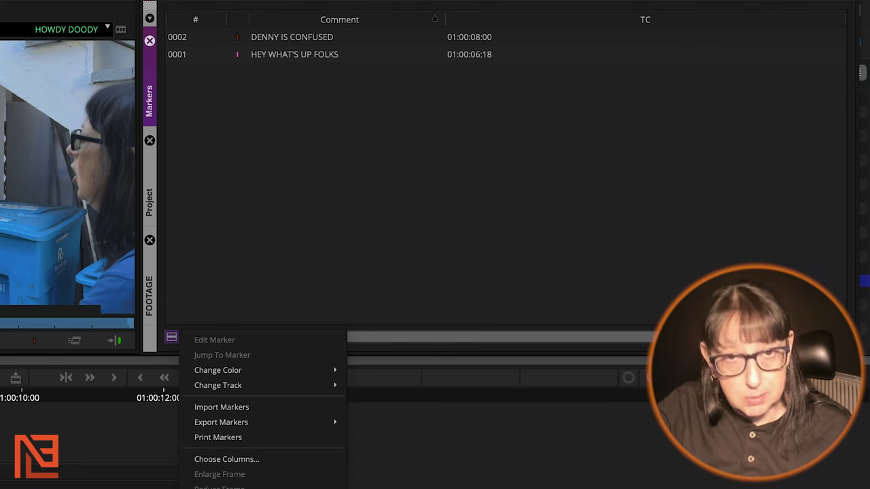
{"action": "left_click", "coordinate": [258, 155]}
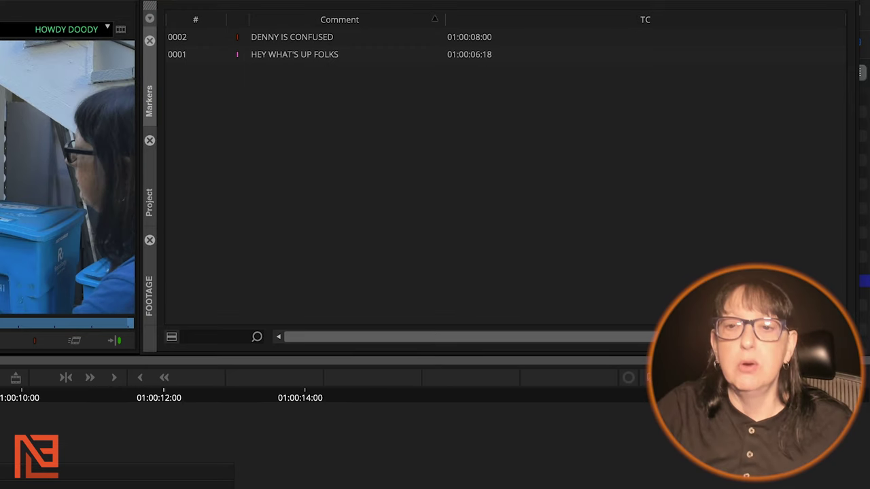
Step: Open the red marker's edit dialog from the viewer, bring up the marker list from it, and accept the dialog
{"action": "scroll", "coordinate": [162, 487], "scroll_direction": "up", "scroll_amount": 3}
{"action": "scroll", "coordinate": [162, 487], "scroll_direction": "down", "scroll_amount": 2}
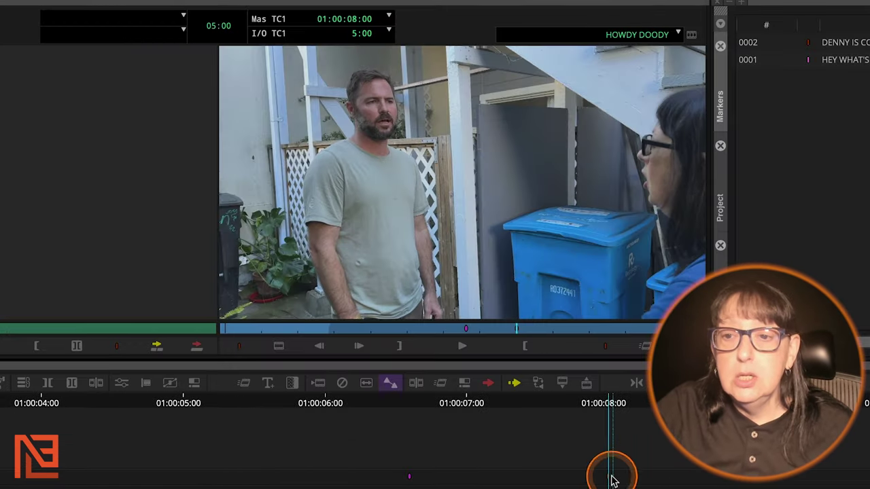
{"action": "double_click", "coordinate": [462, 299]}
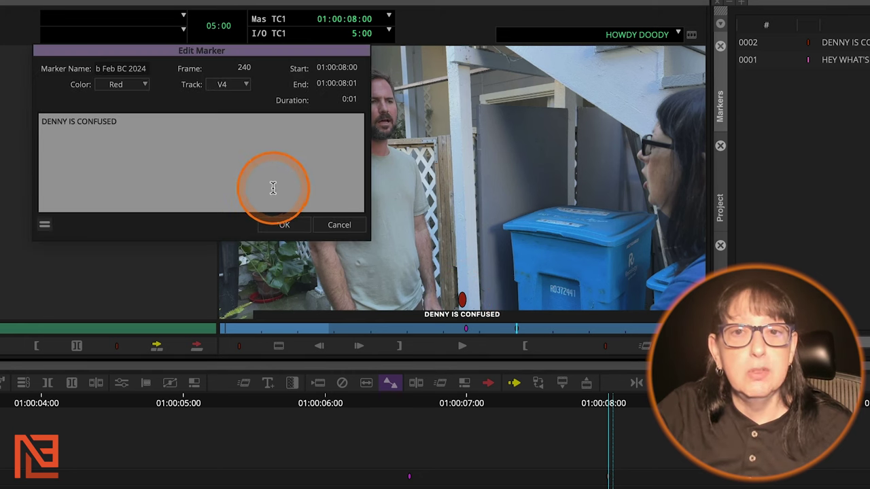
{"action": "left_click", "coordinate": [43, 224]}
{"action": "left_click", "coordinate": [120, 146]}
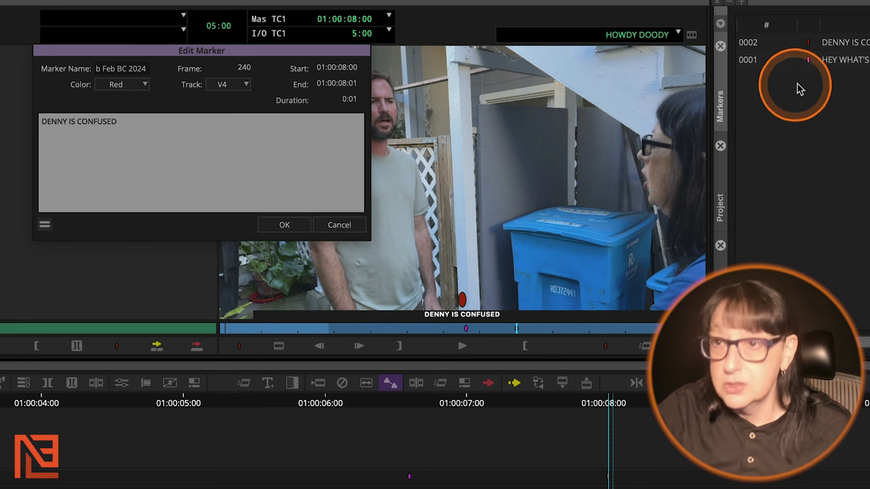
{"action": "left_click", "coordinate": [284, 225]}
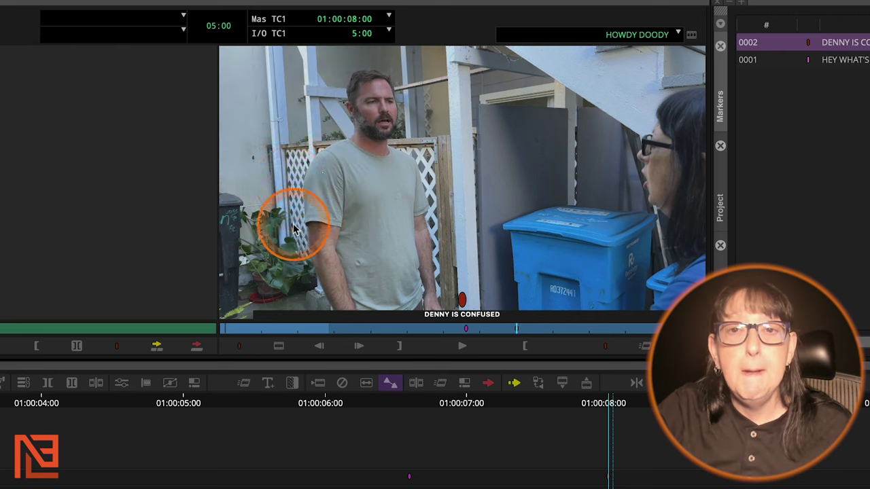
Step: Reopen and accept the red marker's edit dialog, and check where the Markers window is offered among the application's tools
{"action": "double_click", "coordinate": [462, 301]}
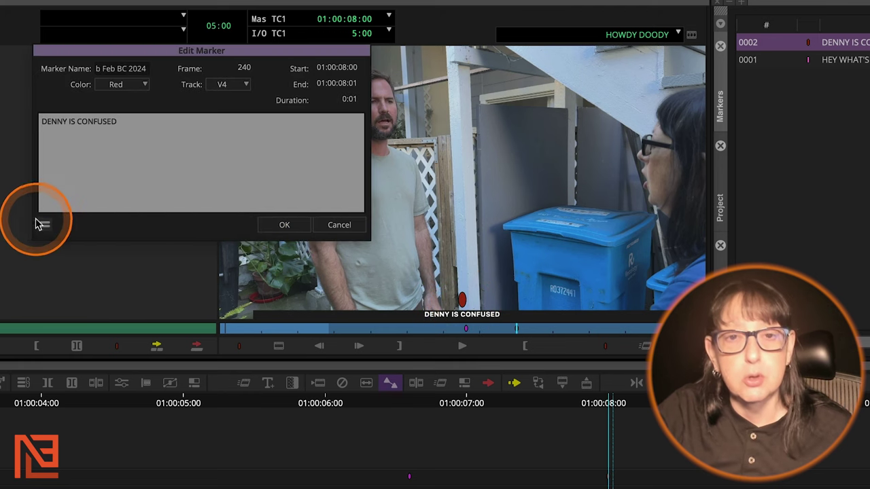
{"action": "left_click", "coordinate": [294, 226]}
{"action": "left_click", "coordinate": [129, 2]}
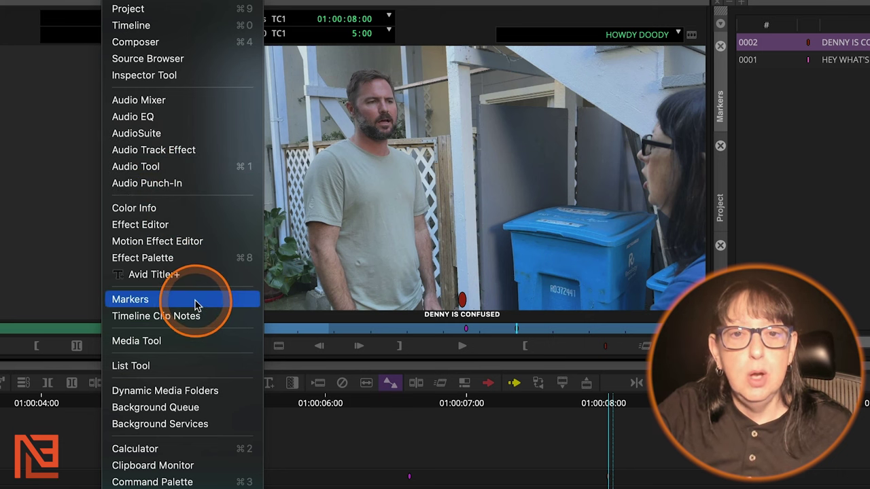
{"action": "left_click", "coordinate": [524, 233]}
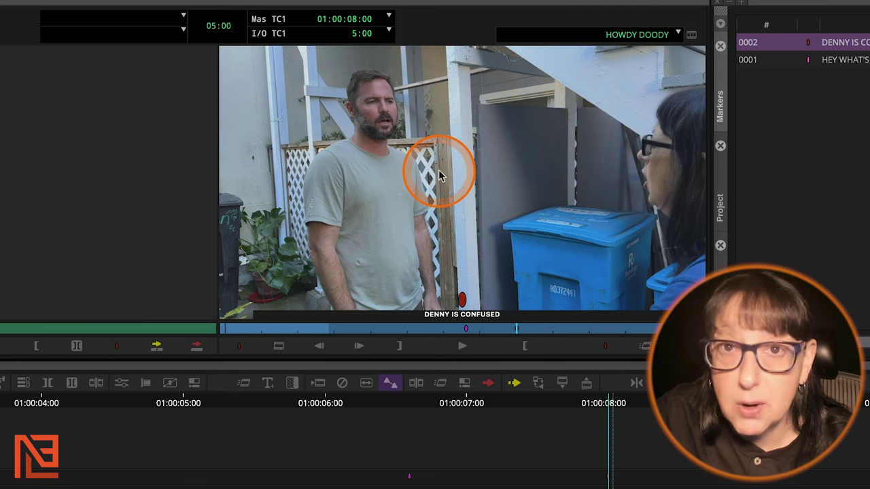
Step: Jump to the magenta "HEY WHAT'S UP FOLKS" marker in the timeline, open its edit dialog from the viewer and accept it
{"action": "key", "text": "Left"}
{"action": "key", "text": "Left"}
{"action": "key", "text": "ctrl+minus"}
{"action": "key", "text": "ctrl+minus"}
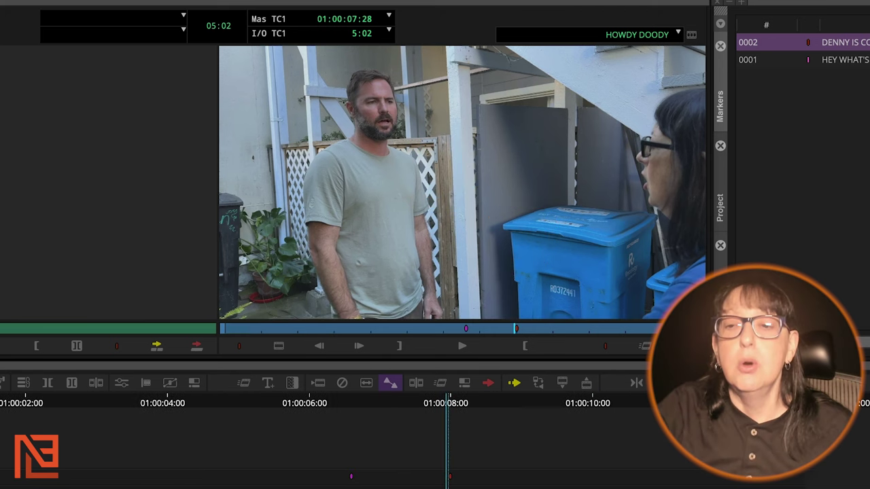
{"action": "key", "text": "ctrl+bracketright"}
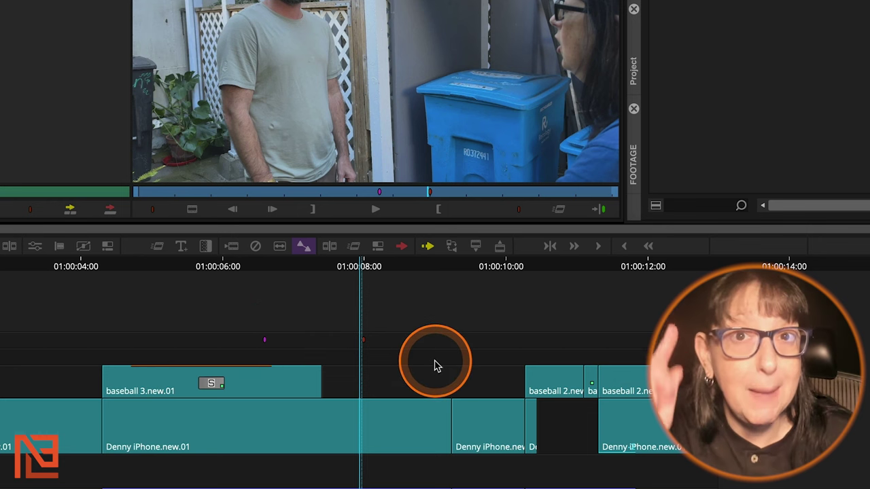
{"action": "key", "text": "ctrl+equal"}
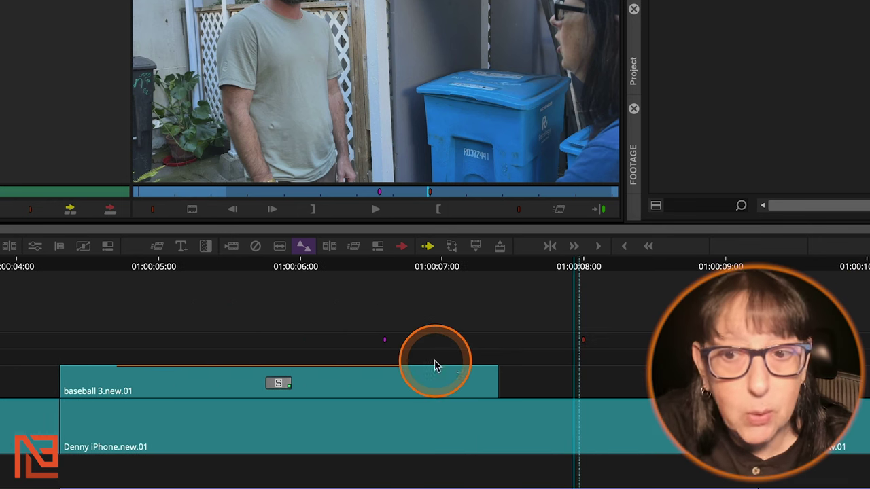
{"action": "left_click", "coordinate": [386, 341]}
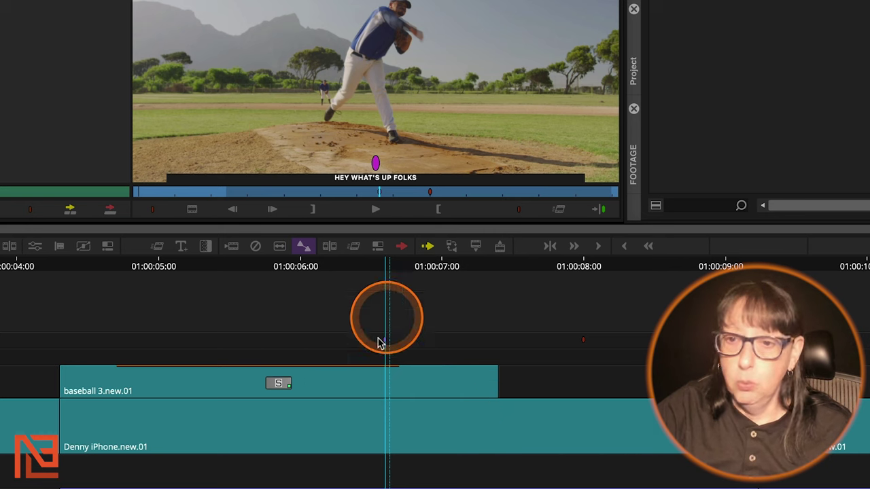
{"action": "double_click", "coordinate": [376, 164]}
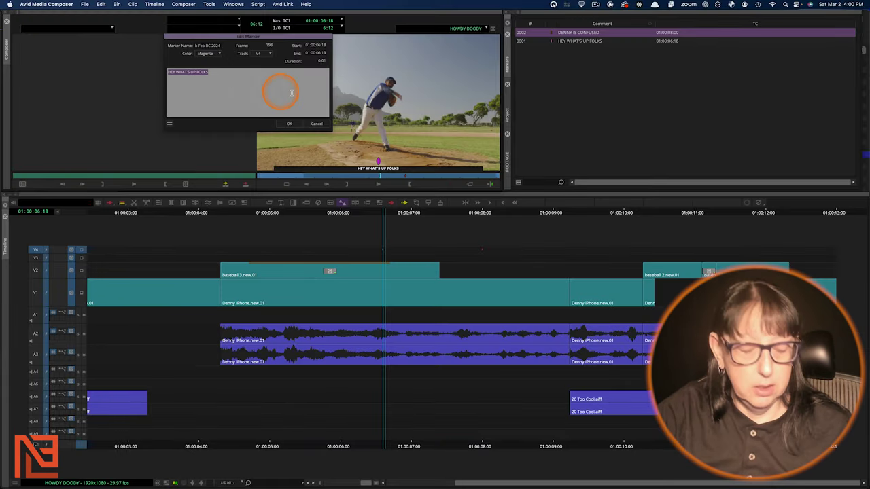
{"action": "left_click", "coordinate": [292, 125]}
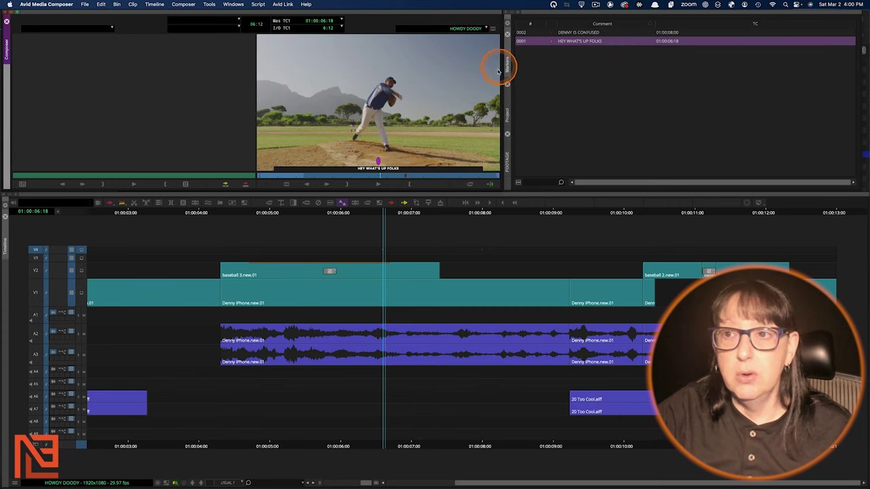
Step: Add a red marker on track V4 at 01:00:09:18 with the comment "HEY WHAT'S UP FOLKS"
{"action": "left_click", "coordinate": [422, 269]}
{"action": "left_click", "coordinate": [598, 267]}
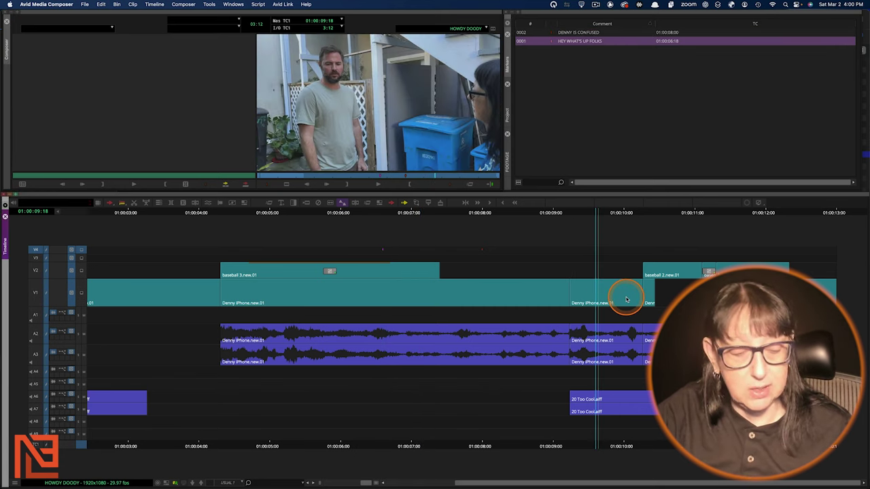
{"action": "key", "text": "F5"}
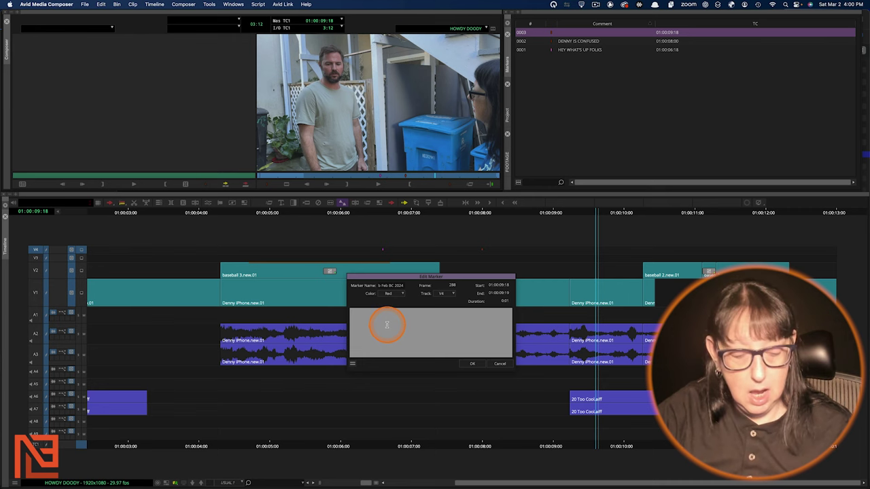
{"action": "left_click", "coordinate": [472, 364]}
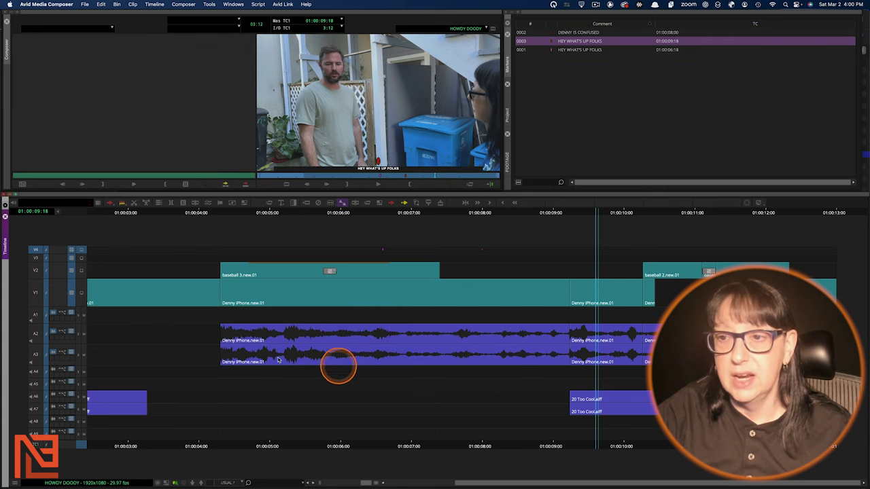
Step: Jump back to the magenta "HEY WHAT'S UP FOLKS" marker in the timeline and view it in the record monitor
{"action": "left_click", "coordinate": [608, 270]}
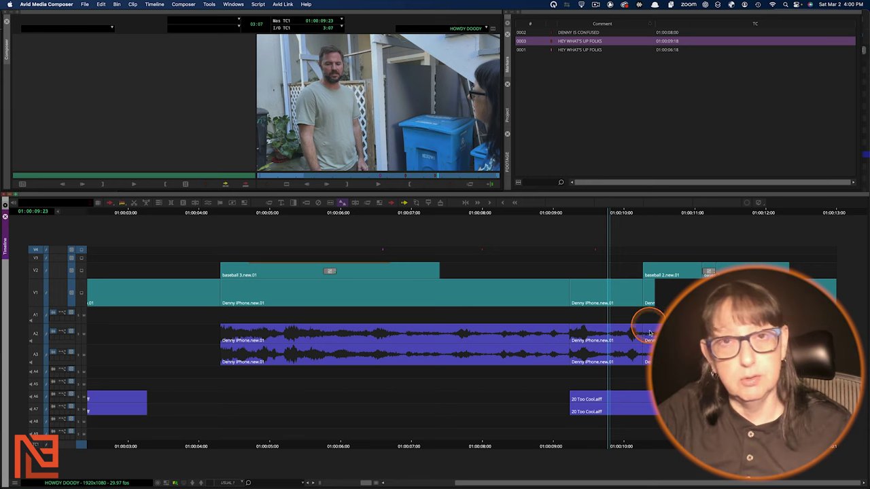
{"action": "left_click", "coordinate": [383, 261]}
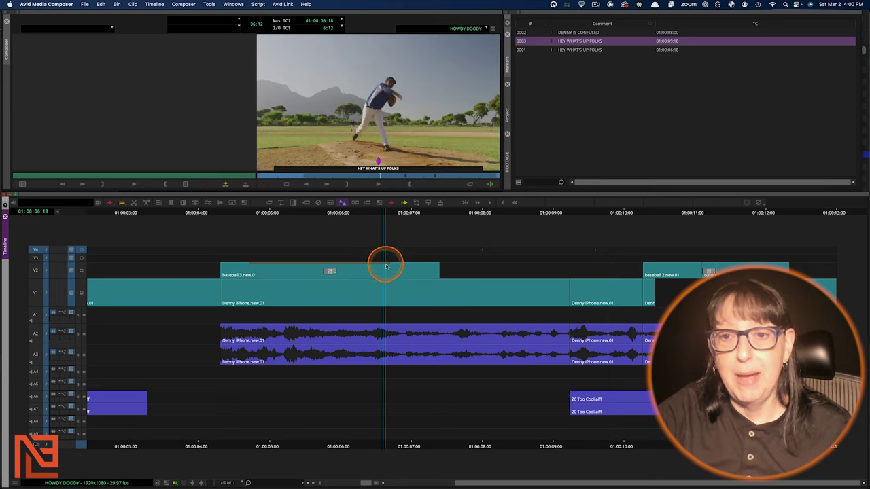
{"action": "key", "text": "Delete"}
{"action": "left_click", "coordinate": [382, 182]}
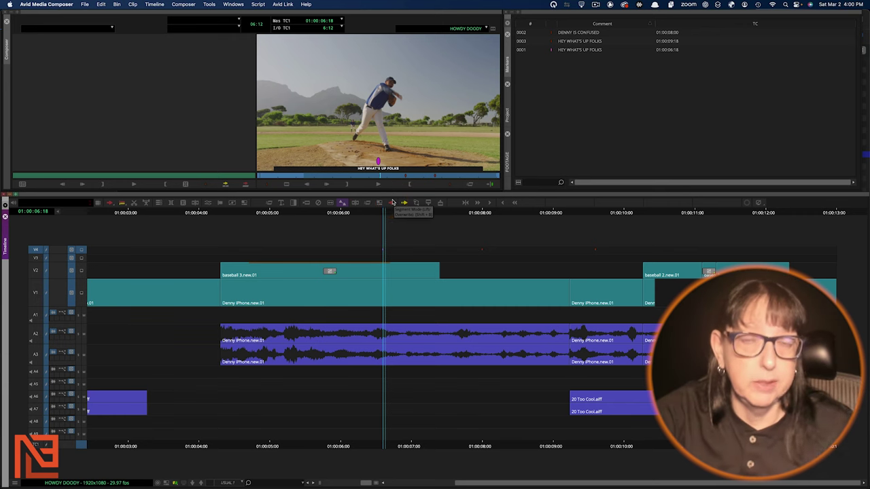
{"action": "left_click", "coordinate": [393, 203]}
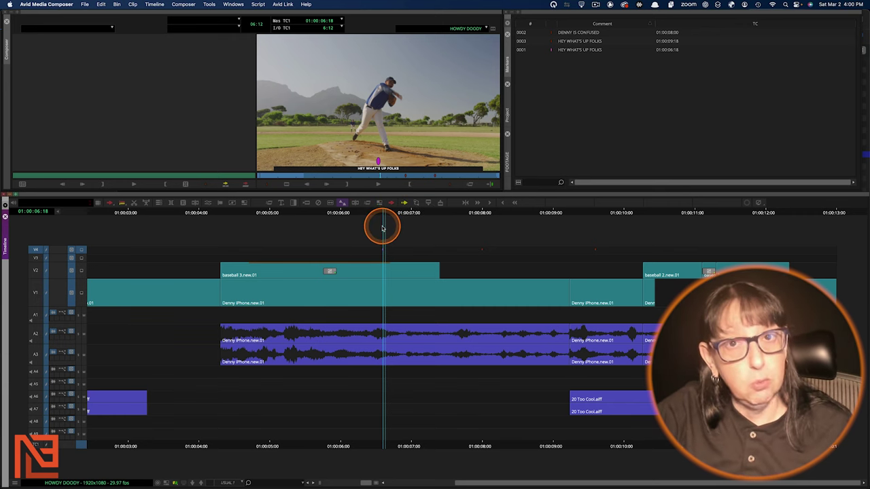
Step: Mark a range in the sequence from 01:00:03:02 to 01:00:05:27
{"action": "left_click", "coordinate": [410, 272]}
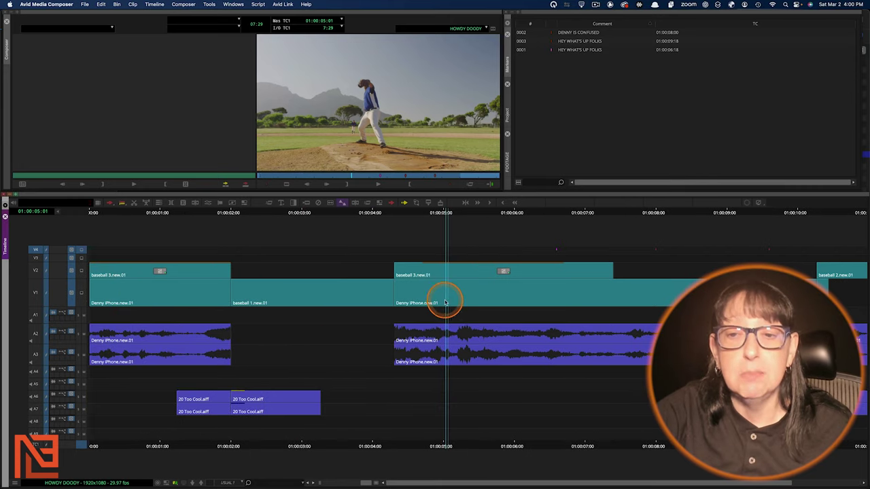
{"action": "left_click", "coordinate": [310, 282]}
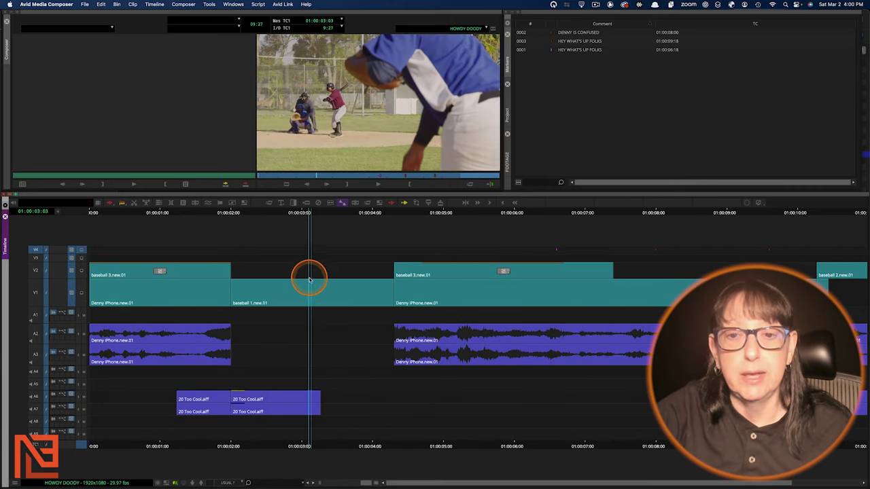
{"action": "left_click", "coordinate": [267, 265]}
{"action": "key", "text": "super+bracketleft"}
{"action": "left_click", "coordinate": [130, 284]}
{"action": "left_click", "coordinate": [127, 282]}
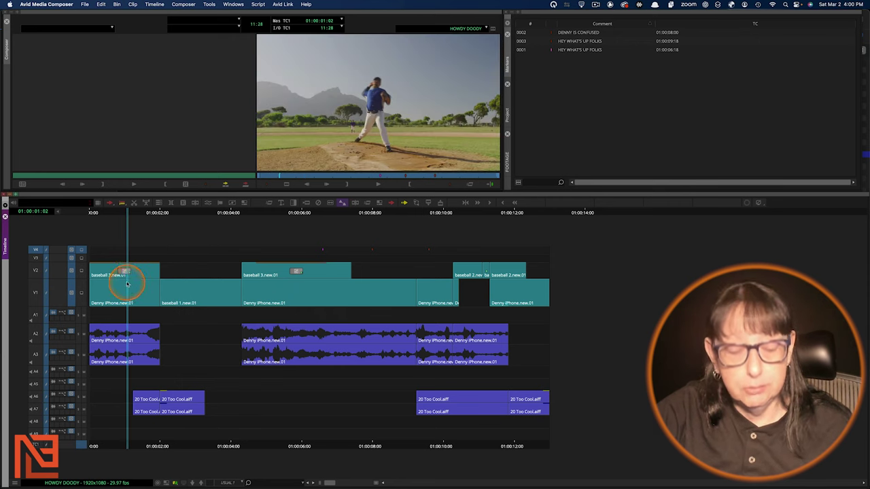
{"action": "left_click_drag", "start_coordinate": [190, 296], "coordinate": [197, 294]}
{"action": "key", "text": "i"}
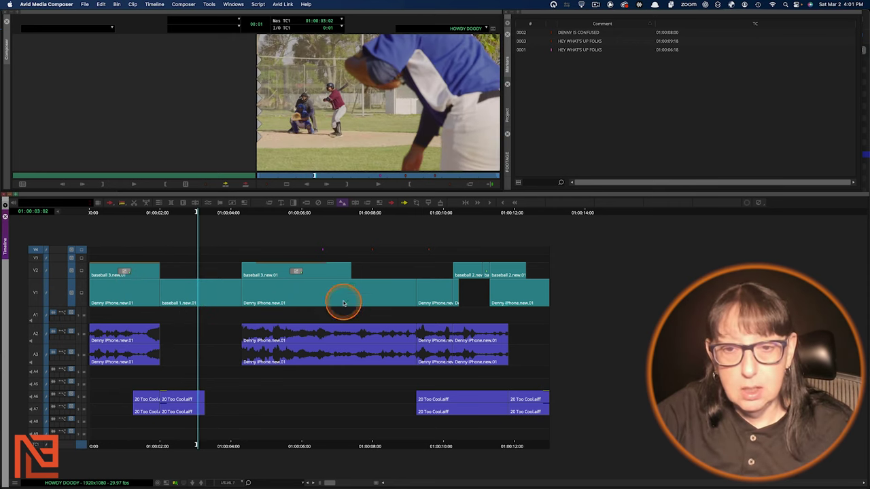
{"action": "left_click", "coordinate": [299, 289]}
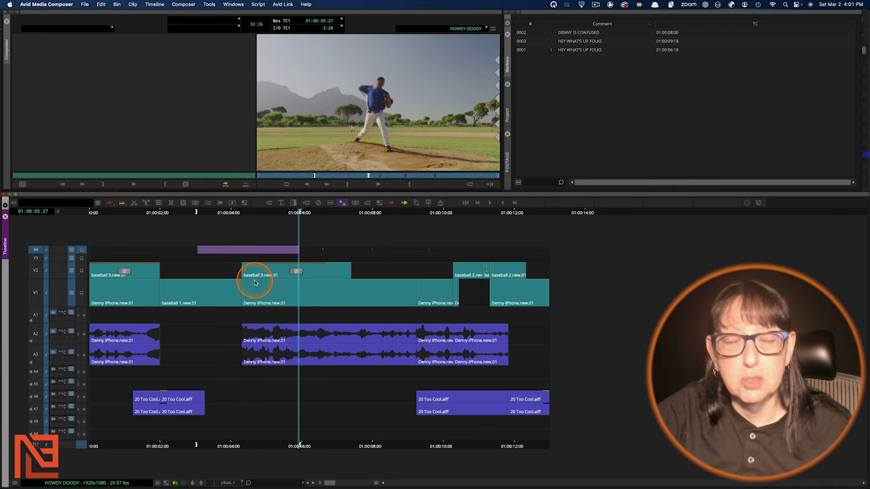
Step: Add a red spanned marker on track TC1 over the marked range with the comment "GLORIOUS DAY OUT TODAY"
{"action": "left_click", "coordinate": [201, 282]}
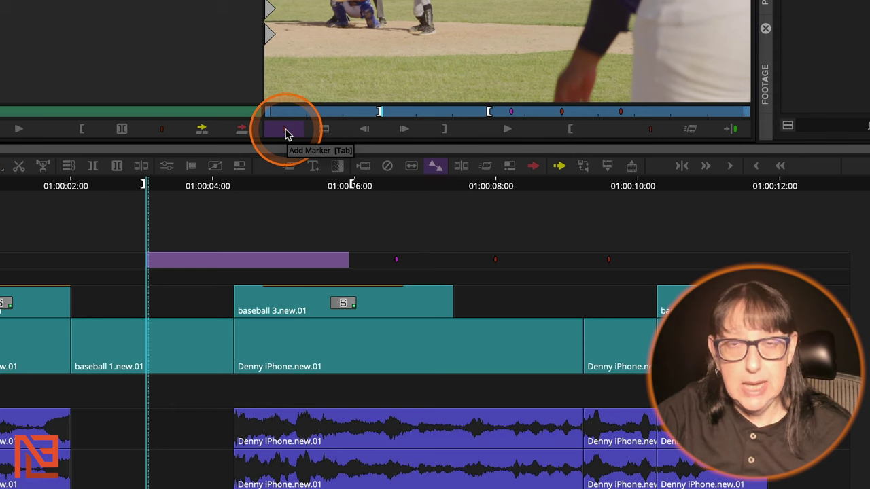
{"action": "left_click", "coordinate": [286, 131]}
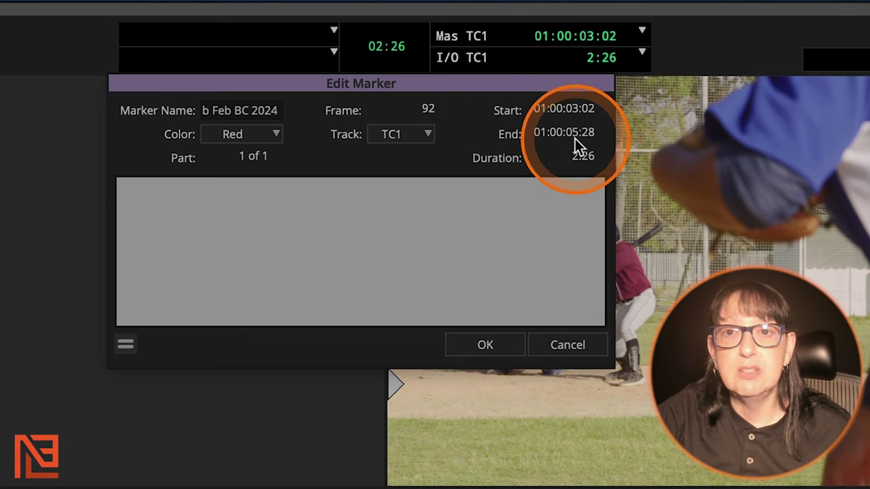
{"action": "left_click", "coordinate": [352, 223]}
{"action": "type", "text": "GLORIOUS DAY OUT TODAY"}
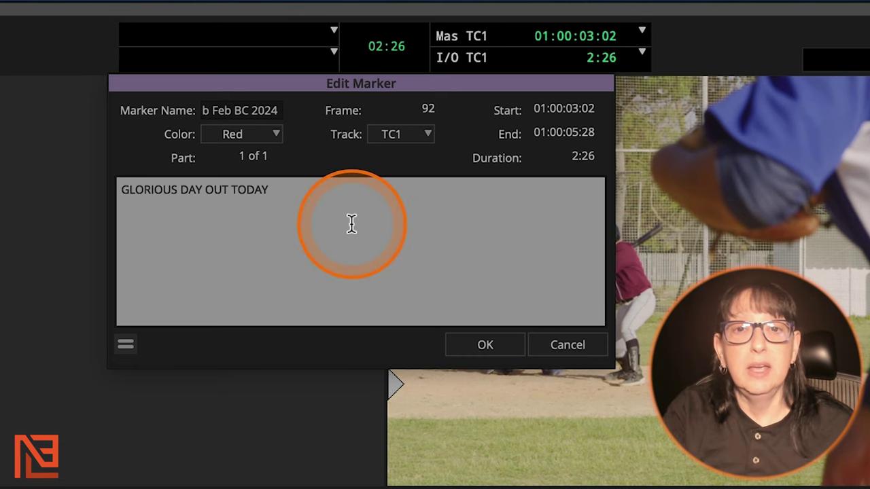
{"action": "left_click", "coordinate": [482, 343]}
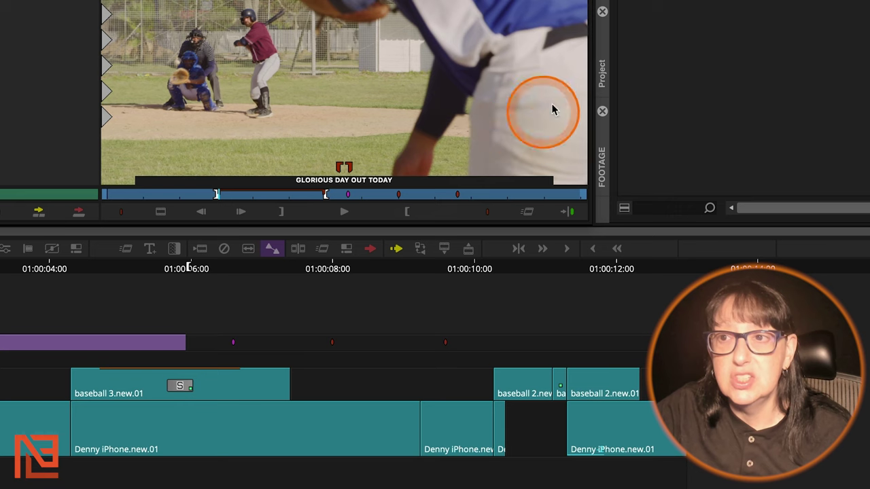
Step: Examine how the spanned marker appears in the record monitor's position bar and on the timeline's timecode track
{"action": "left_click", "coordinate": [349, 197]}
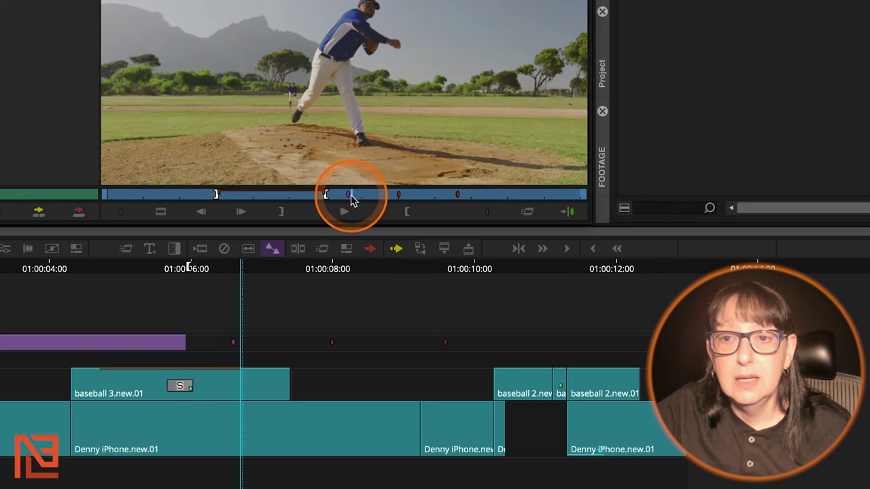
{"action": "left_click", "coordinate": [283, 195]}
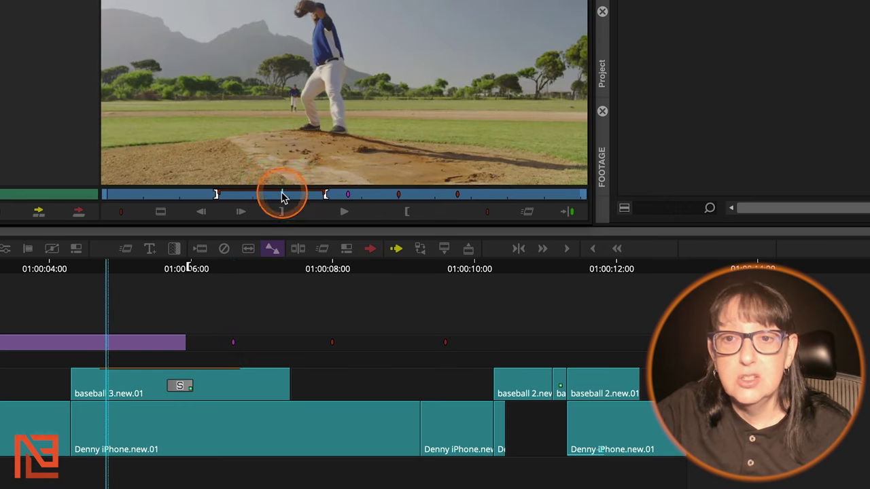
{"action": "left_click", "coordinate": [217, 195]}
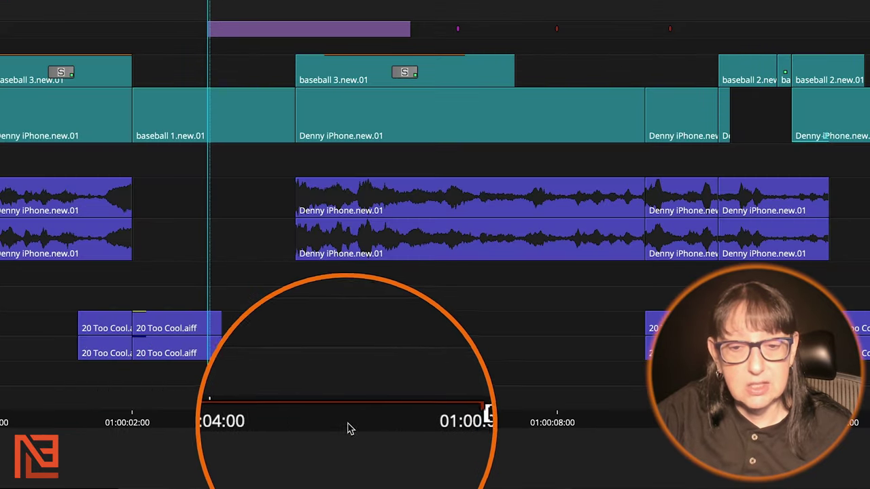
{"action": "left_click_drag", "start_coordinate": [241, 413], "coordinate": [310, 421]}
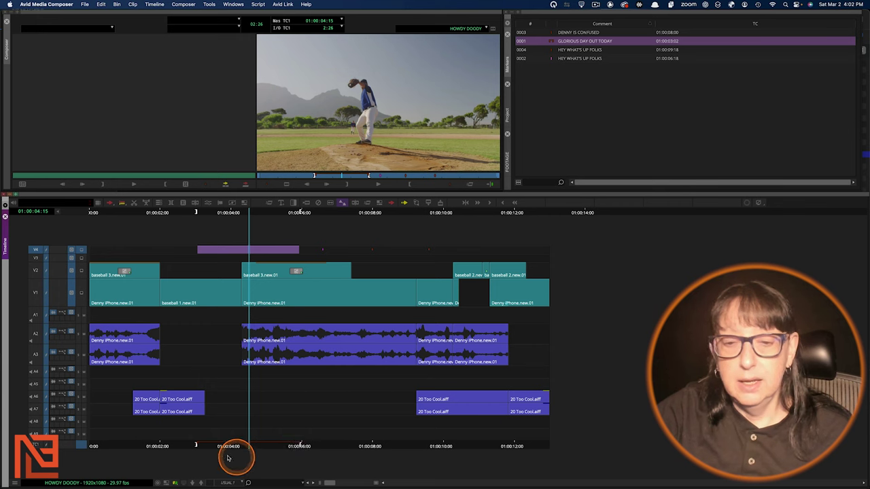
{"action": "left_click_drag", "start_coordinate": [257, 446], "coordinate": [261, 447]}
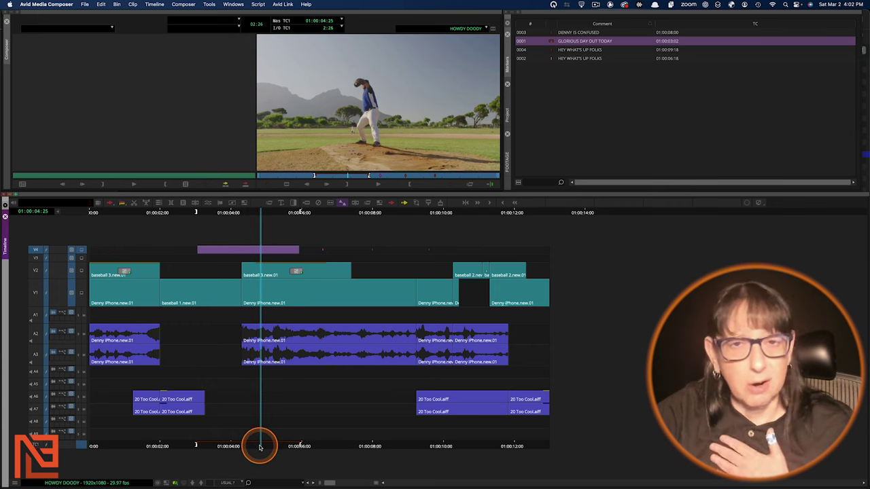
Step: Mark the range from 01:00:03:26 to 01:00:04:26 and extract it from the sequence, undoing and repeating the extraction once
{"action": "left_click", "coordinate": [227, 371]}
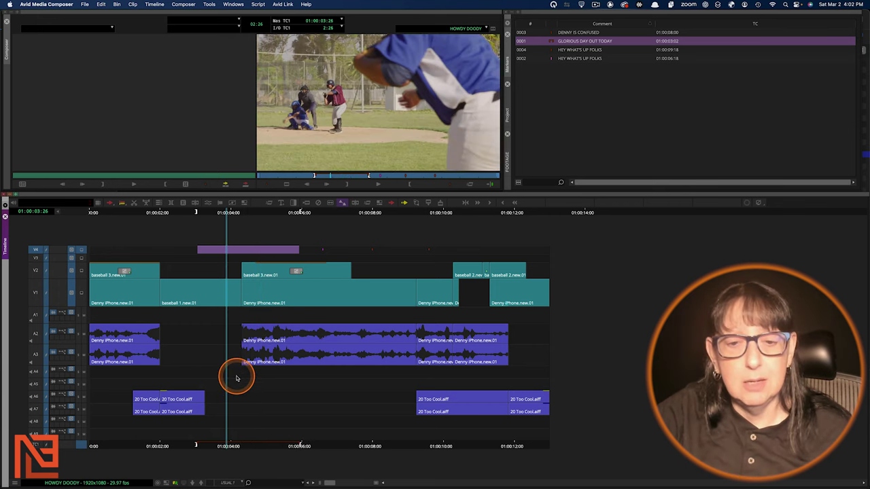
{"action": "left_click", "coordinate": [262, 344]}
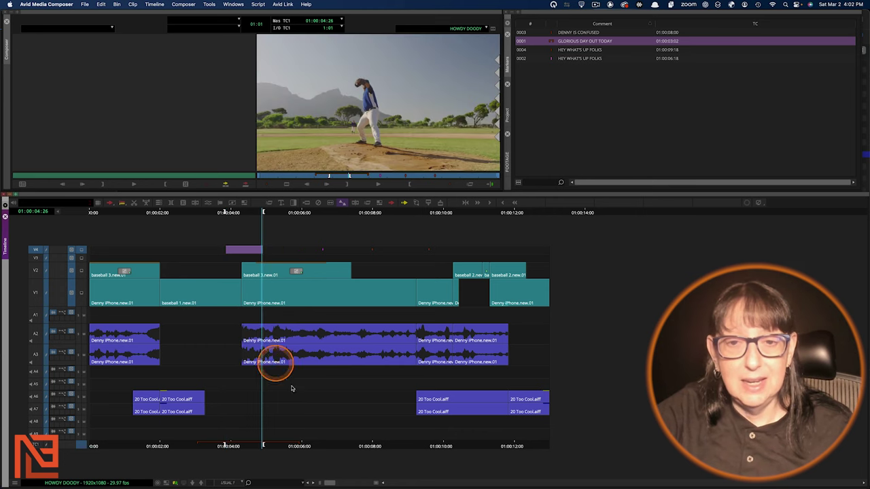
{"action": "key", "text": "x"}
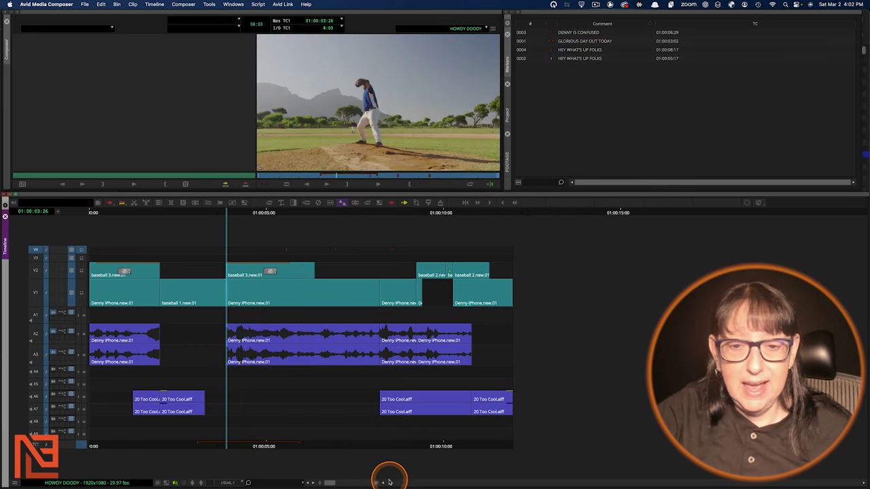
{"action": "left_click", "coordinate": [258, 408]}
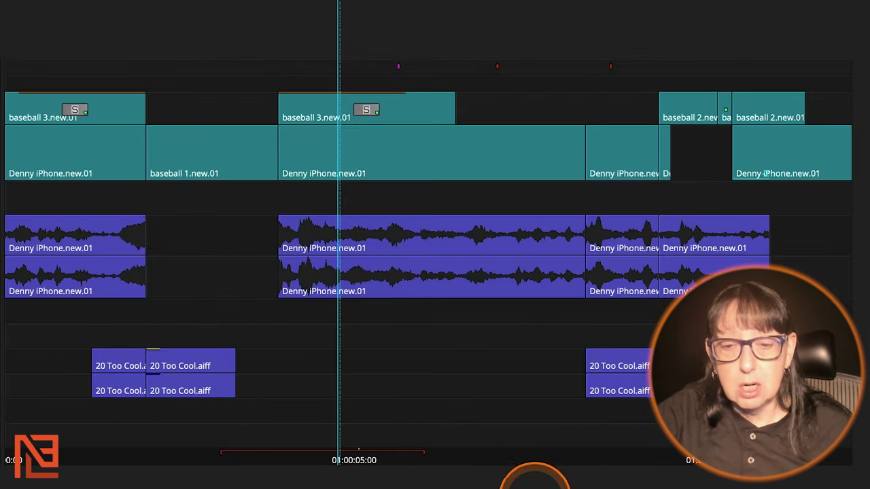
{"action": "key", "text": "ctrl+z"}
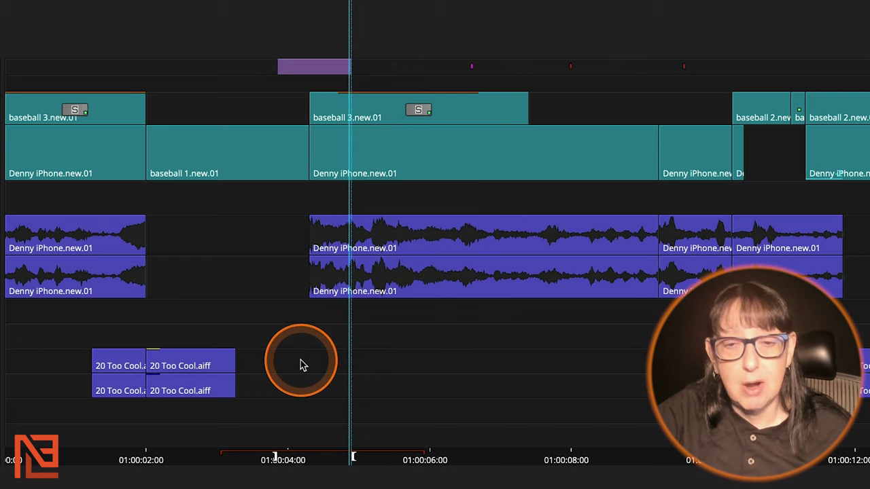
{"action": "key", "text": "BackSpace"}
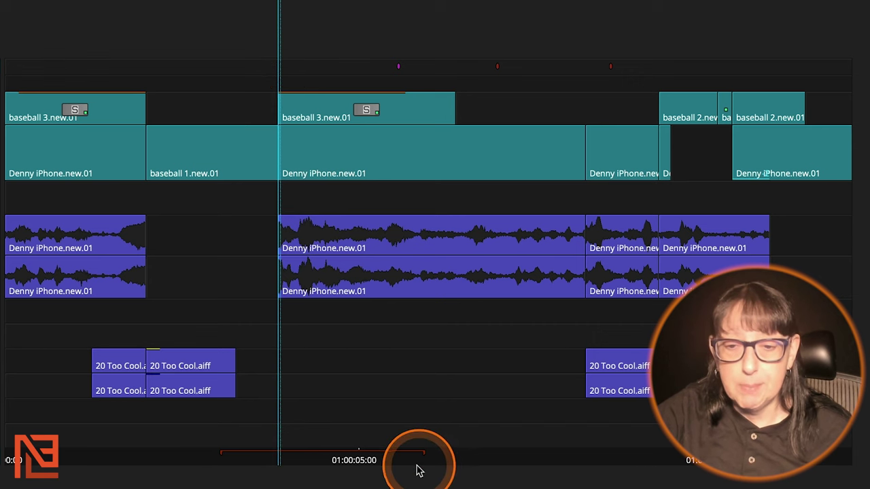
Step: Check the spanned marker's range in its edit dialog, and delete the "GLORIOUS DAY OUT TODAY" marker from the marker list
{"action": "left_click_drag", "start_coordinate": [425, 458], "coordinate": [378, 460]}
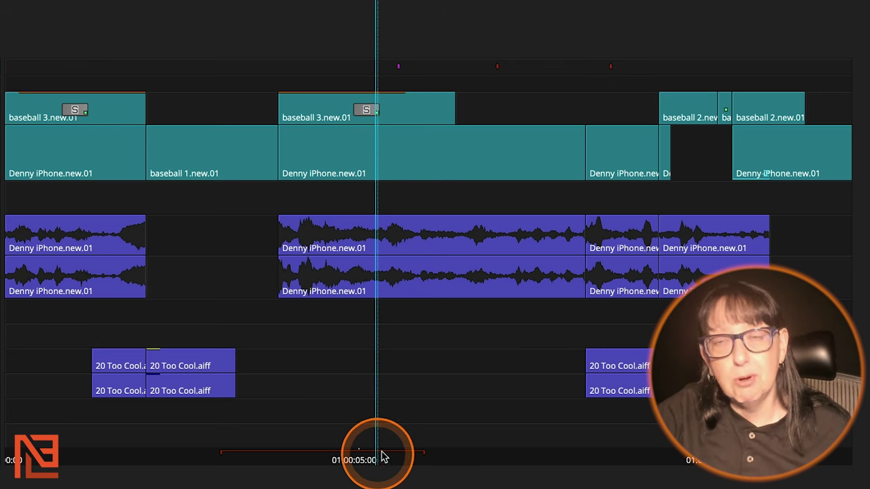
{"action": "key", "text": "shift+i"}
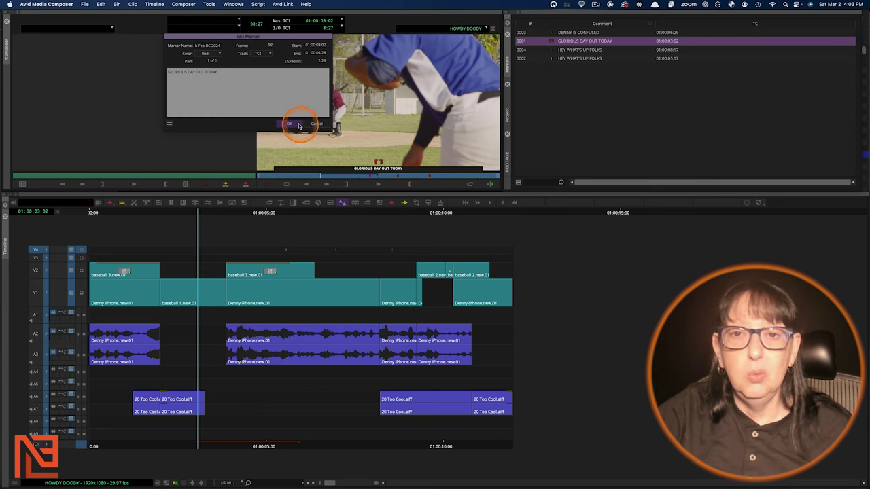
{"action": "left_click", "coordinate": [300, 127]}
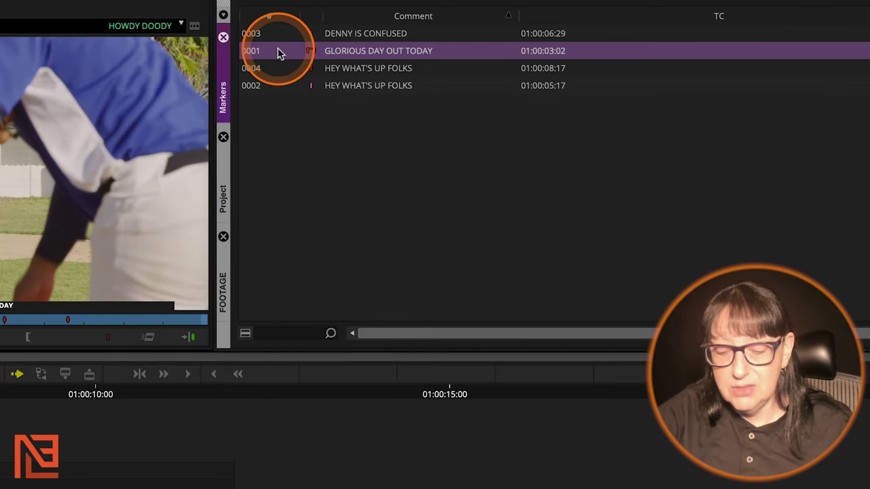
{"action": "key", "text": "Delete"}
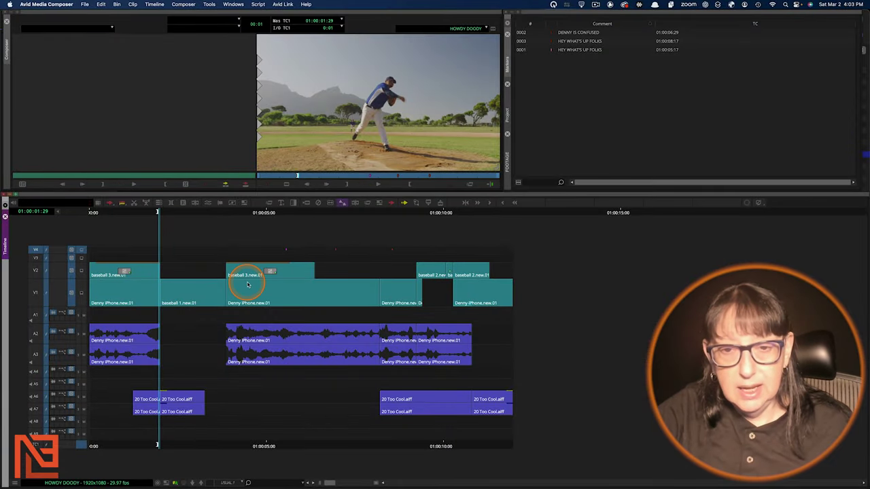
Step: Mark the range from 01:00:01:29 to 01:00:04:27 and add a red spanned marker on TC1 commented "JDAJF;LAKDA"
{"action": "left_click", "coordinate": [264, 286]}
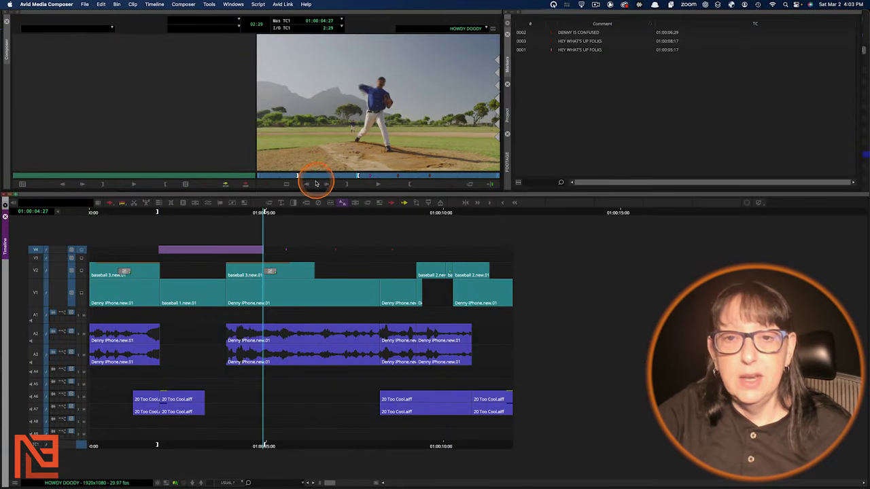
{"action": "left_click", "coordinate": [266, 184]}
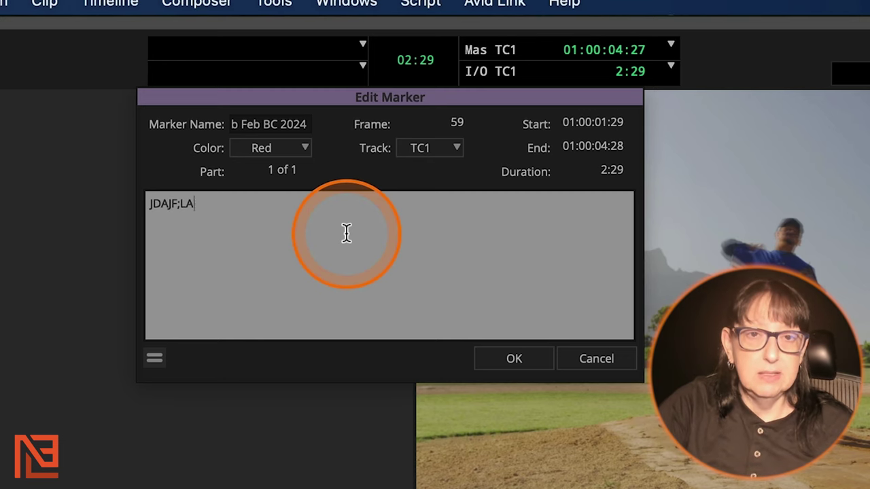
{"action": "left_click", "coordinate": [503, 361]}
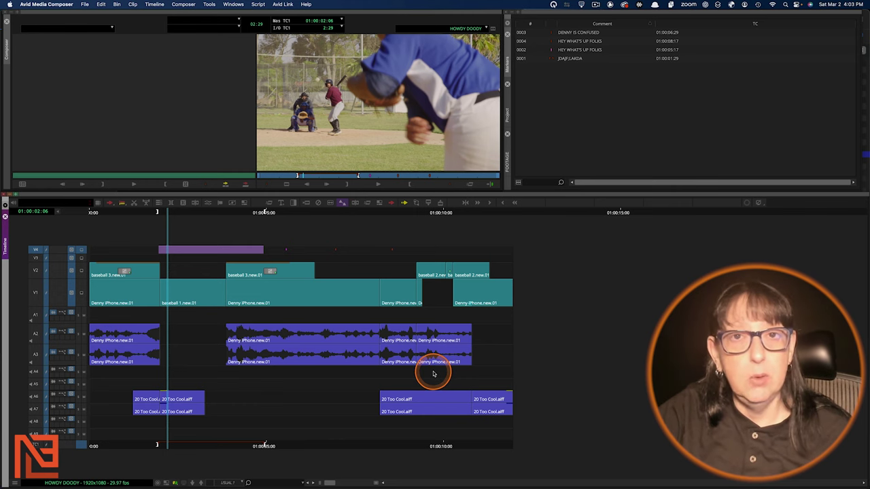
{"action": "left_click_drag", "start_coordinate": [200, 333], "coordinate": [214, 336]}
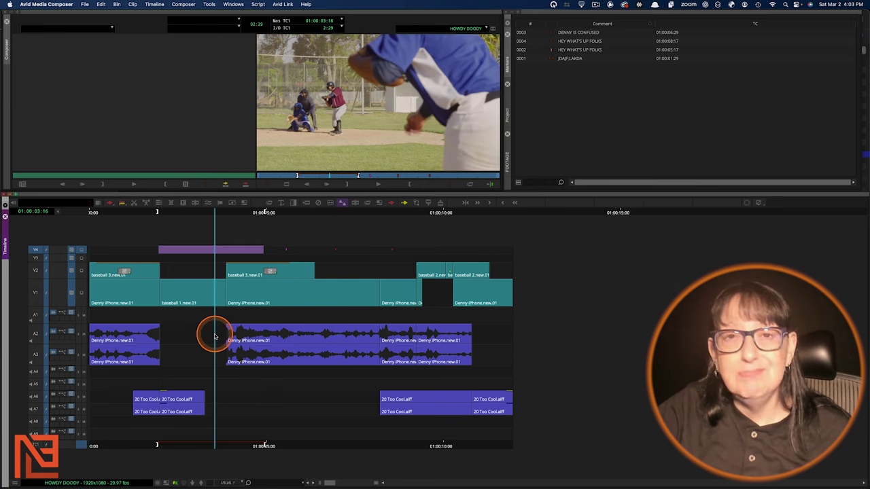